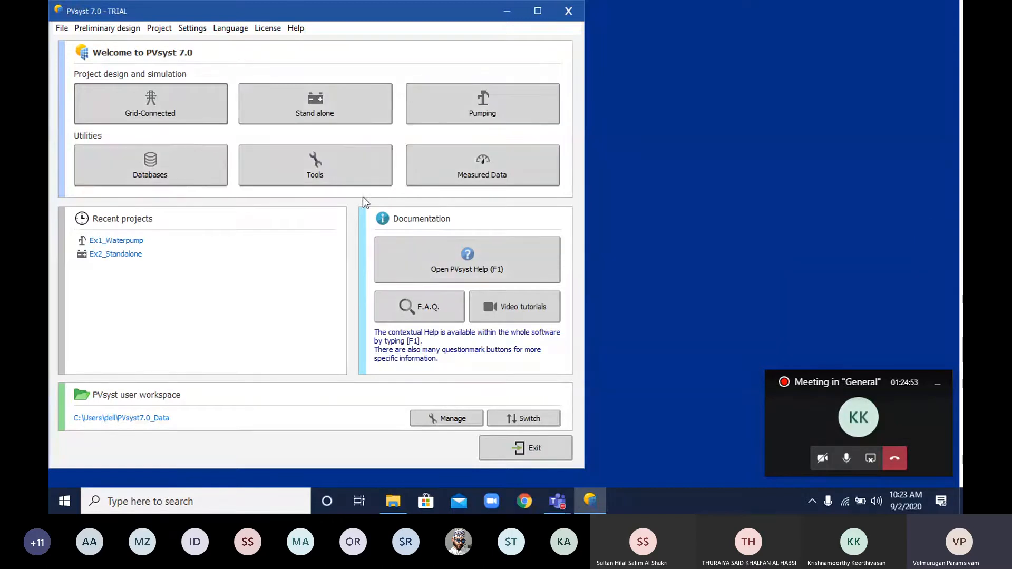
# Create a new stand-alone project and name it muscat_standalone.
pyautogui.click(298, 111)
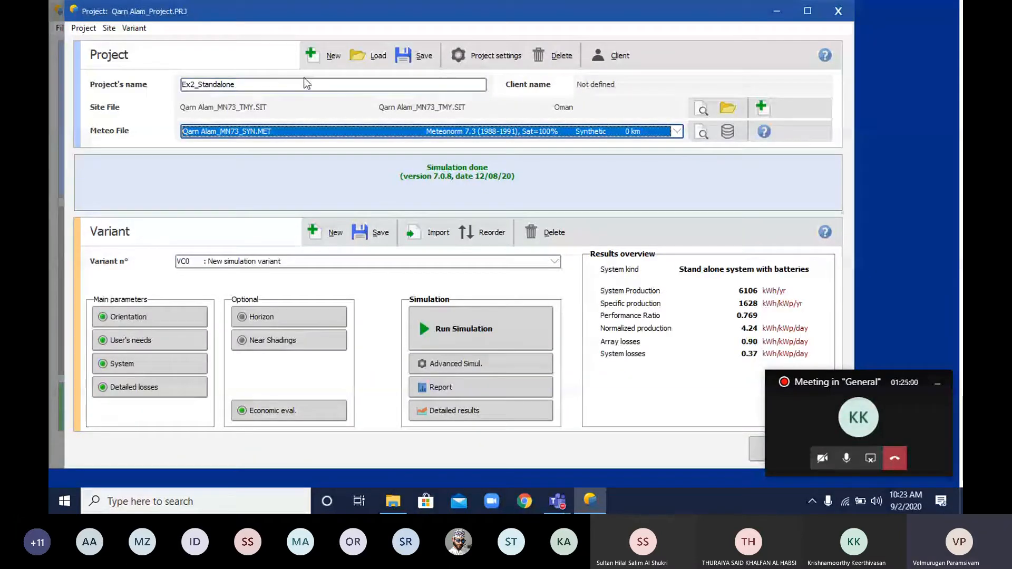
pyautogui.click(333, 56)
pyautogui.click(235, 84)
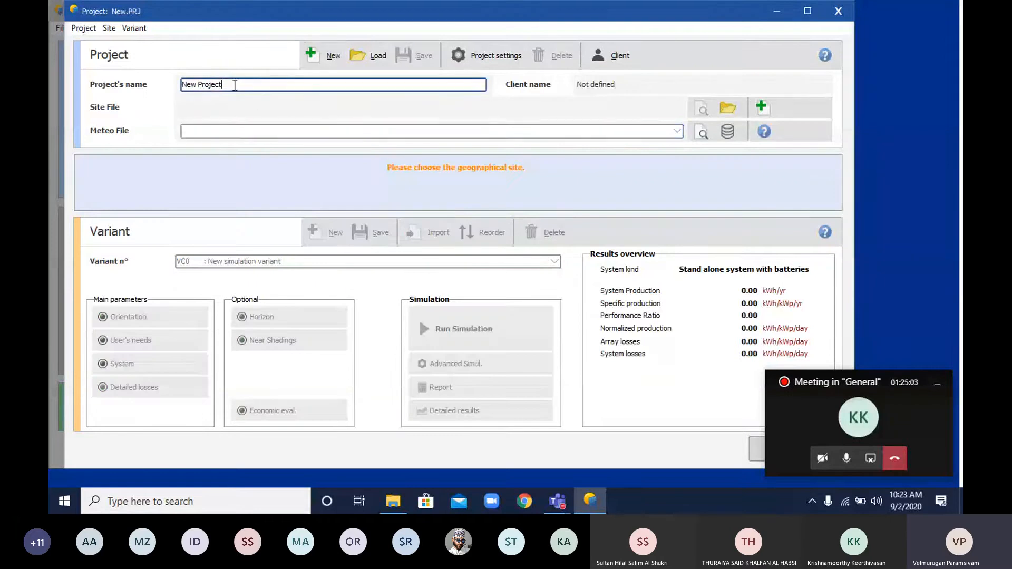
pyautogui.press('BackSpace')
pyautogui.press('BackSpace')
pyautogui.press('BackSpace')
pyautogui.press('BackSpace')
pyautogui.press('BackSpace')
pyautogui.press('BackSpace')
pyautogui.press('BackSpace')
pyautogui.press('BackSpace')
pyautogui.press('BackSpace')
pyautogui.press('BackSpace')
pyautogui.write('m')
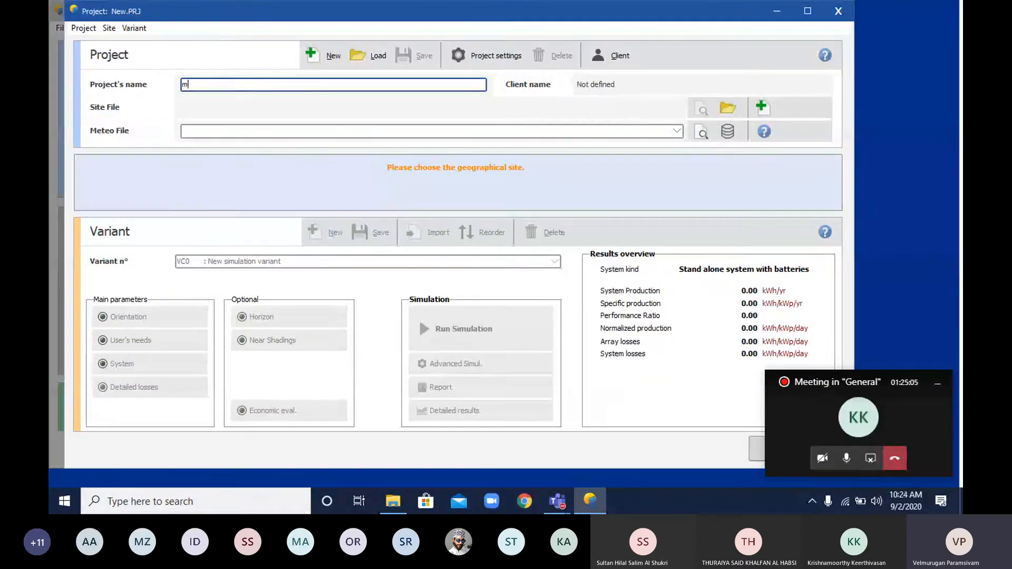
pyautogui.write('uscat_')
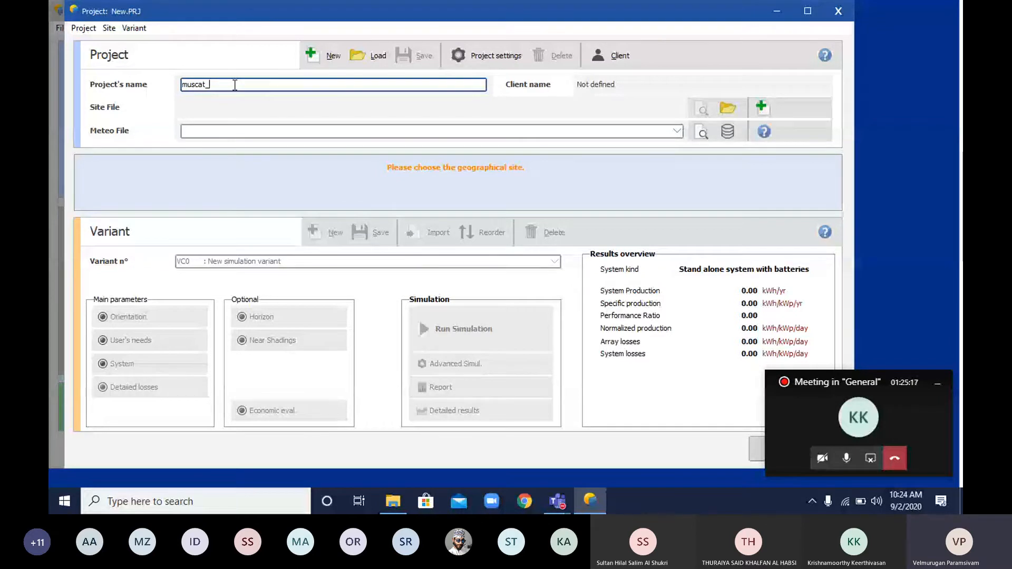
pyautogui.write('stand')
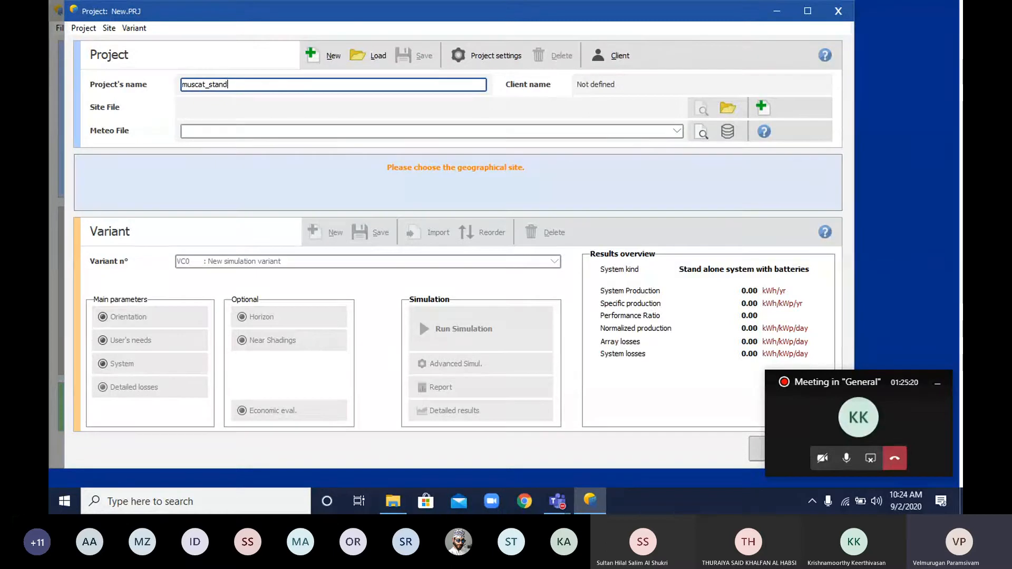
pyautogui.write('alone')
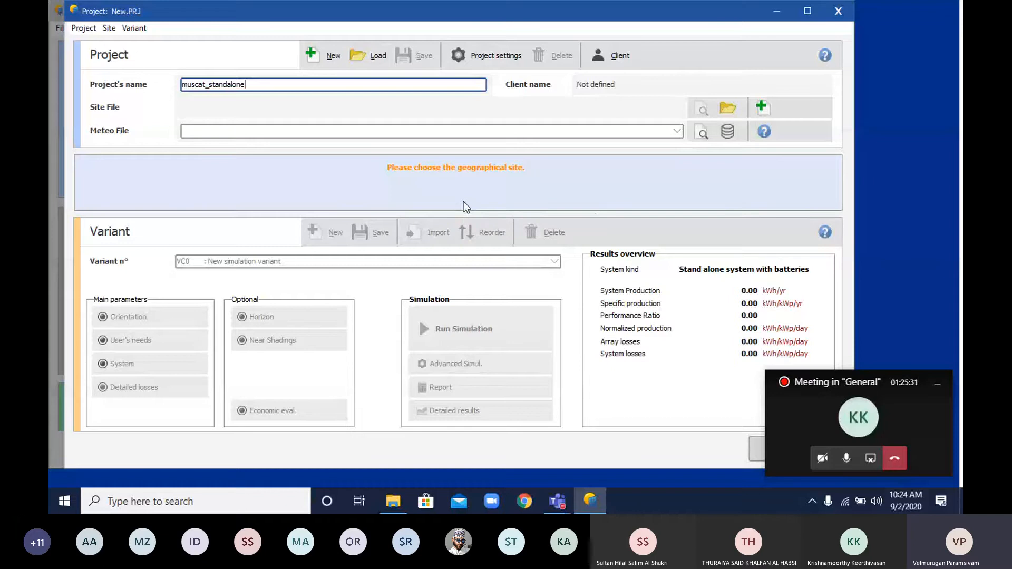
# Start a new geographical site from the meteo database for the project.
pyautogui.click(727, 133)
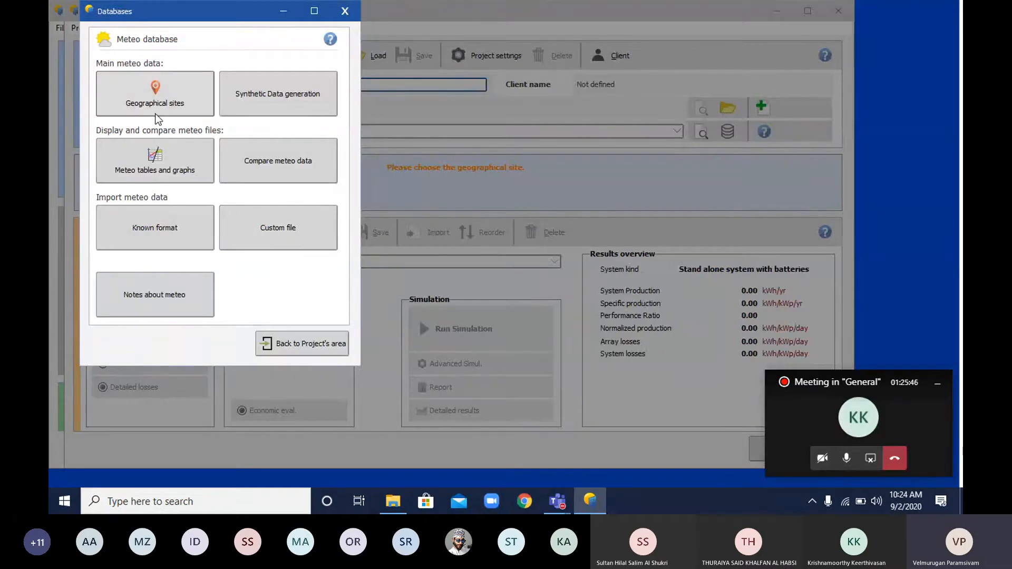
pyautogui.click(155, 107)
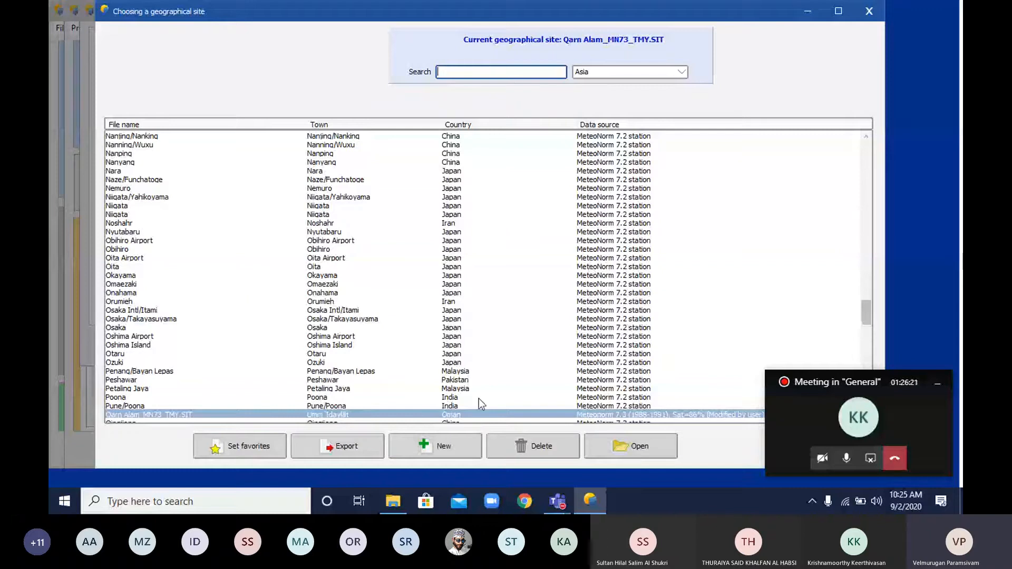
pyautogui.click(438, 452)
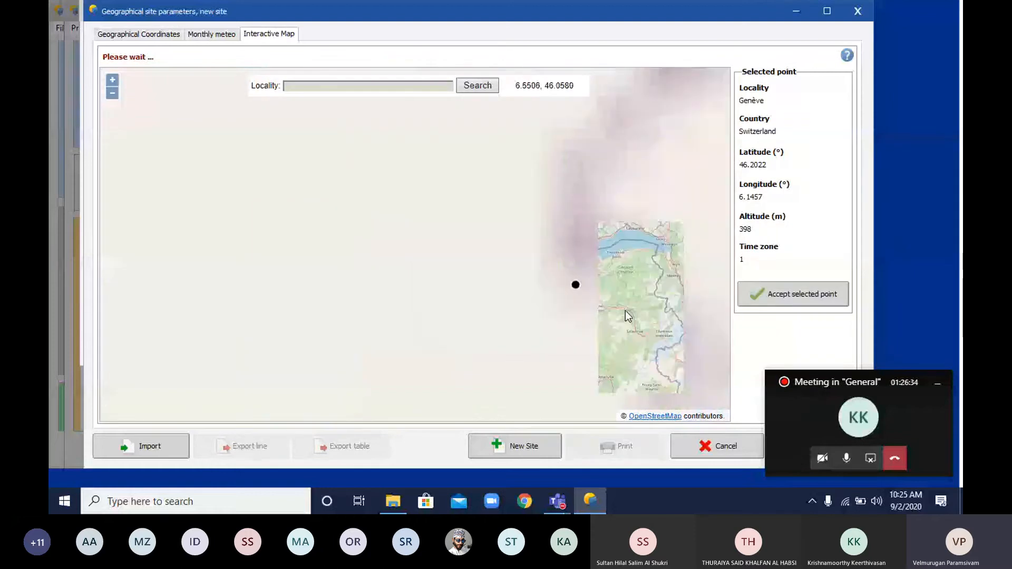
# Locate Oman on the interactive map of the new site.
pyautogui.scroll(2, 625, 309)
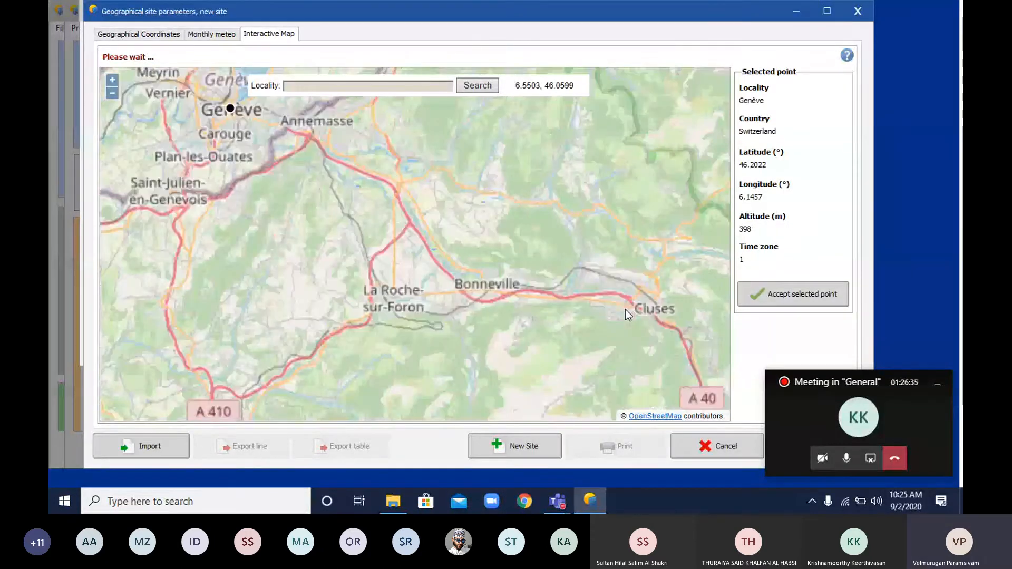
pyautogui.scroll(-2, 561, 332)
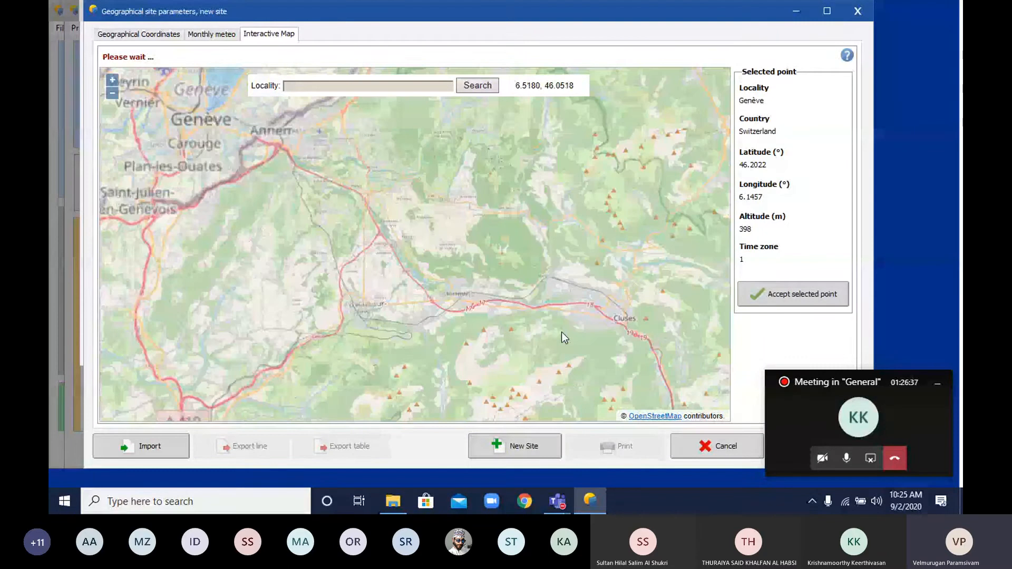
pyautogui.scroll(1, 479, 337)
pyautogui.scroll(-1, 413, 327)
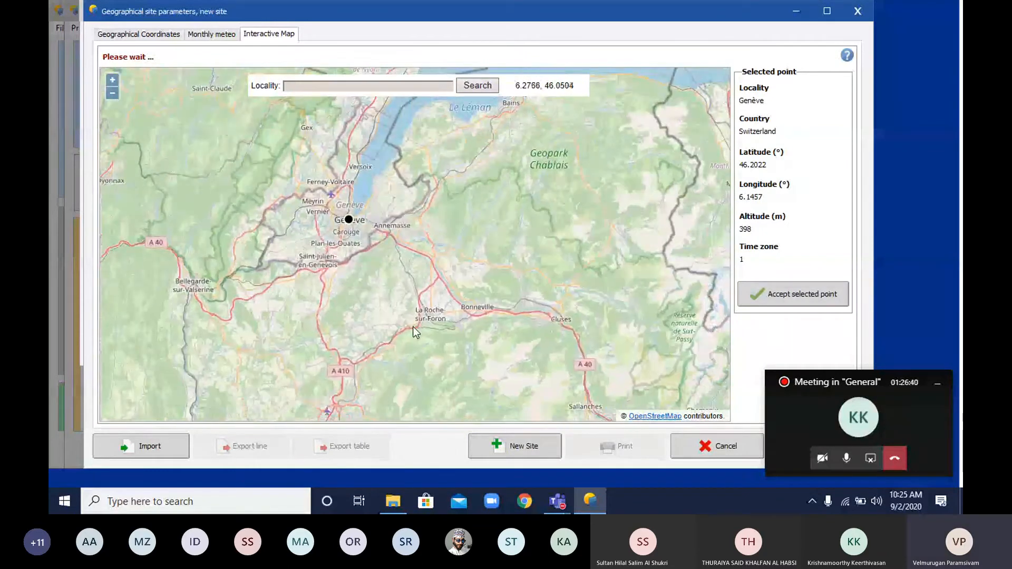
pyautogui.scroll(1, 539, 306)
pyautogui.moveTo(633, 320); pyautogui.dragTo(379, 284)
pyautogui.scroll(-3, 380, 283)
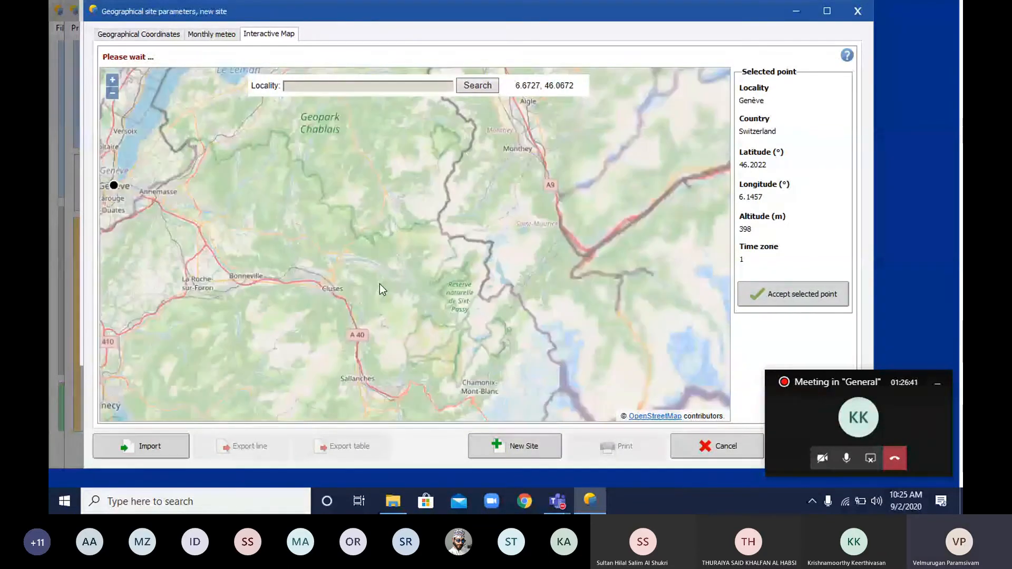
pyautogui.scroll(-3, 379, 284)
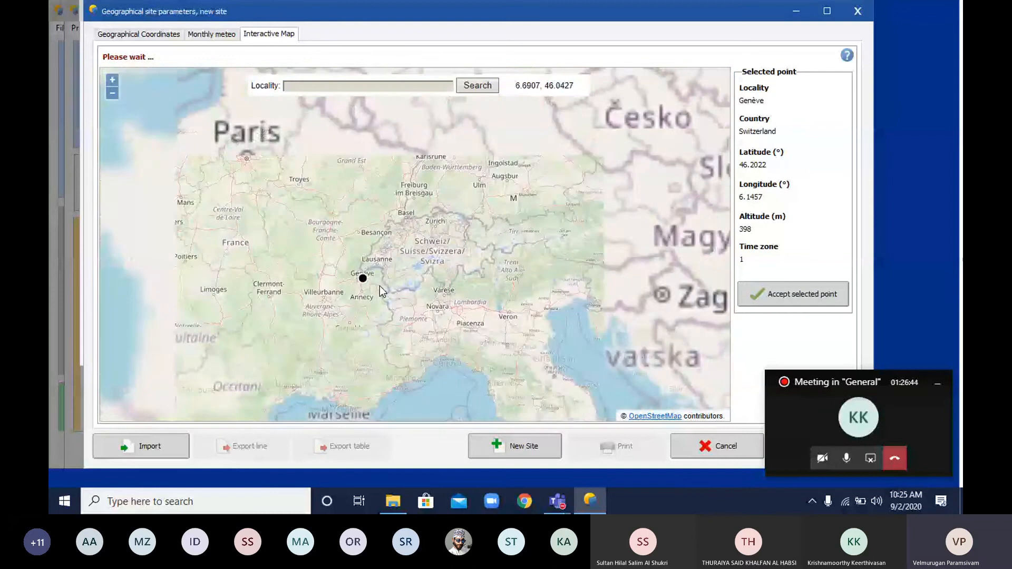
pyautogui.scroll(-2, 474, 305)
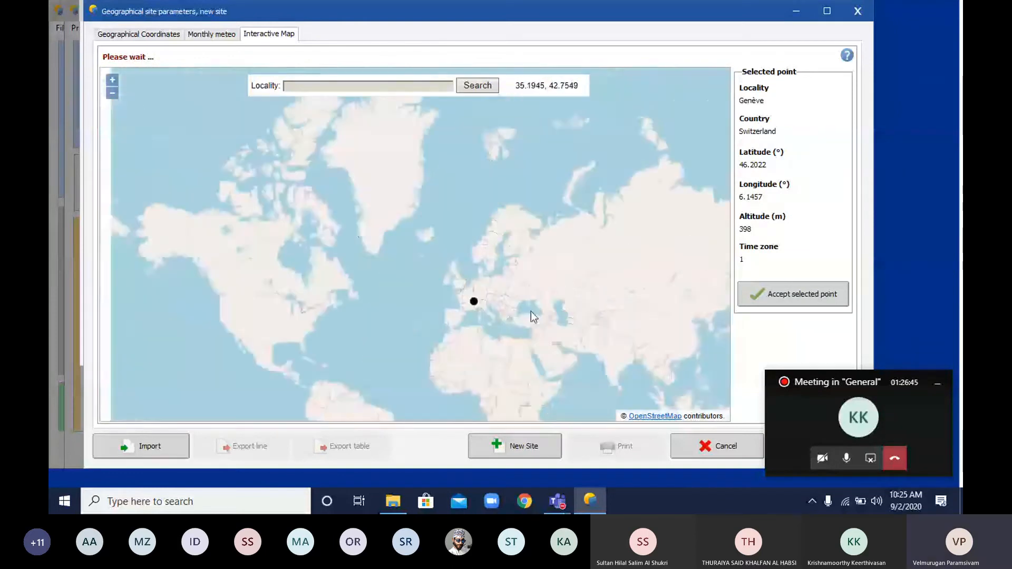
pyautogui.moveTo(507, 298); pyautogui.dragTo(322, 173)
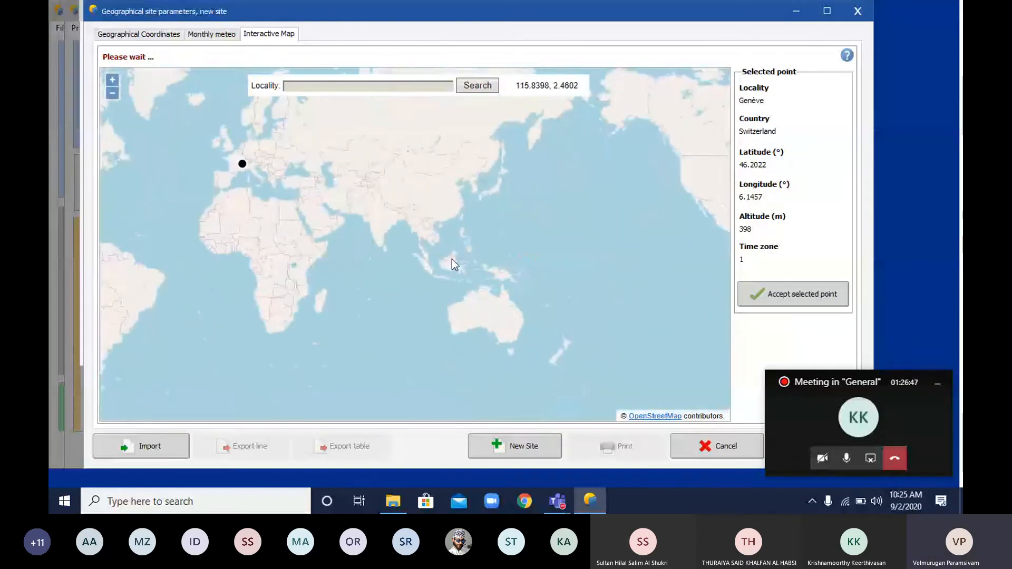
pyautogui.scroll(2, 343, 245)
pyautogui.click(403, 221)
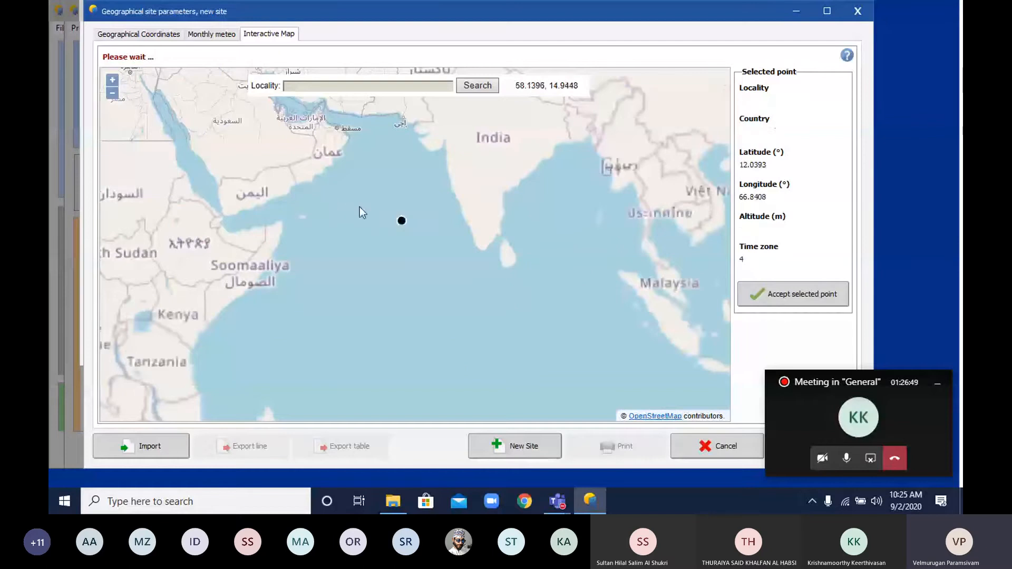
pyautogui.moveTo(369, 215); pyautogui.dragTo(506, 371)
pyautogui.scroll(1, 510, 374)
pyautogui.scroll(1, 451, 304)
pyautogui.scroll(-3, 585, 297)
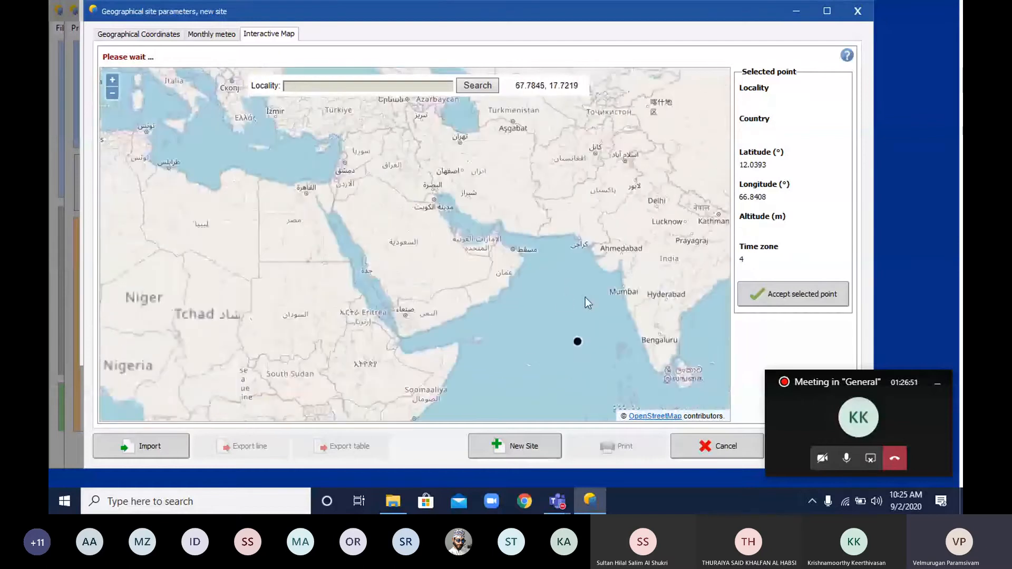
pyautogui.moveTo(665, 279); pyautogui.dragTo(449, 242)
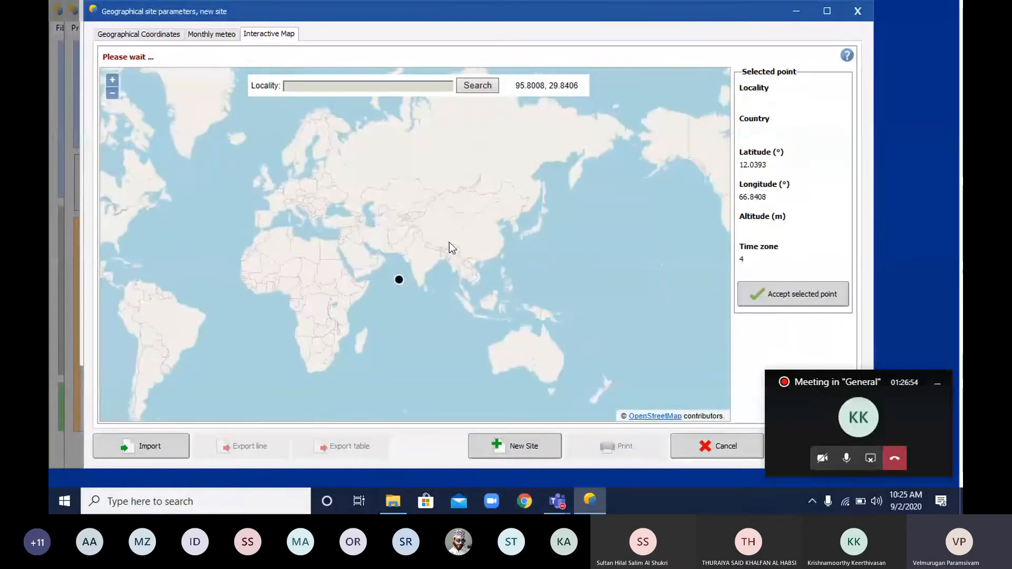
pyautogui.scroll(1, 451, 245)
pyautogui.scroll(2, 380, 258)
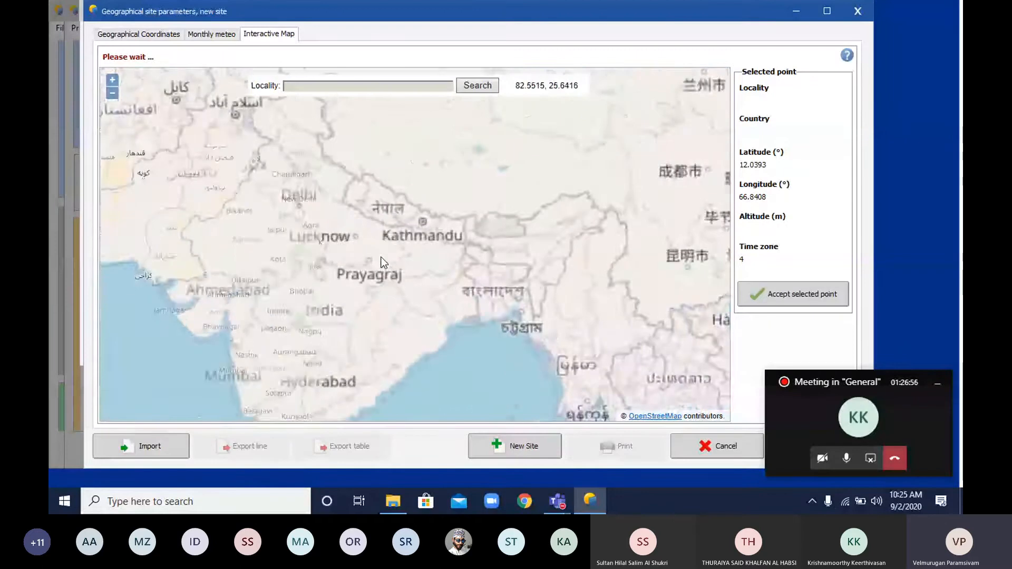
pyautogui.scroll(-1, 381, 262)
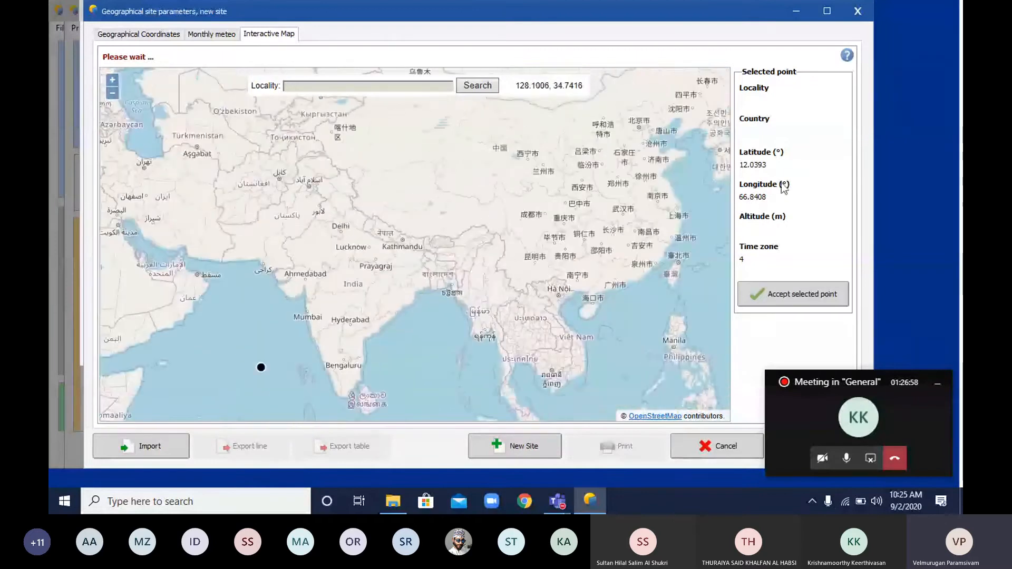
pyautogui.scroll(1, 652, 168)
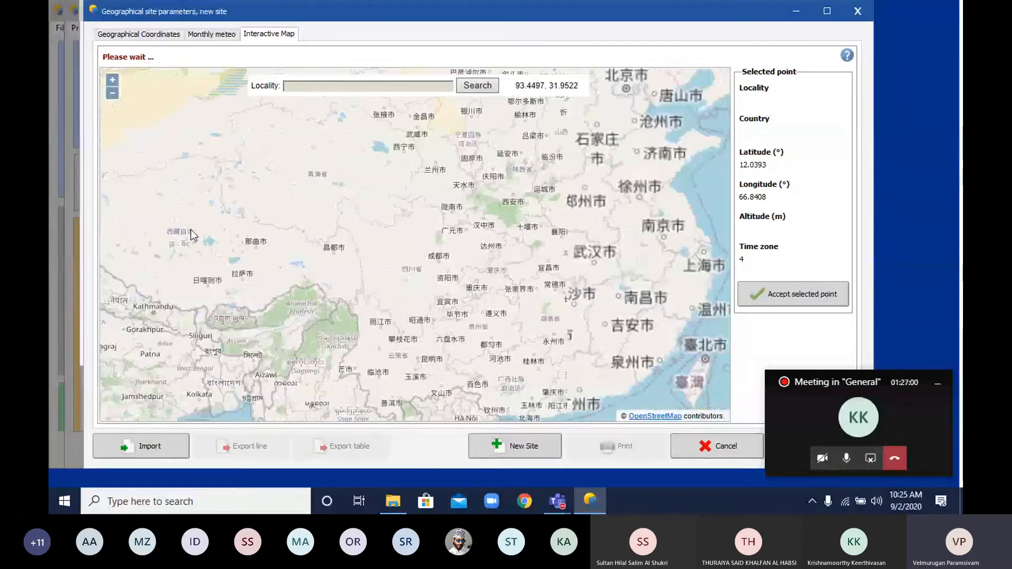
pyautogui.scroll(-1, 314, 233)
pyautogui.scroll(1, 486, 288)
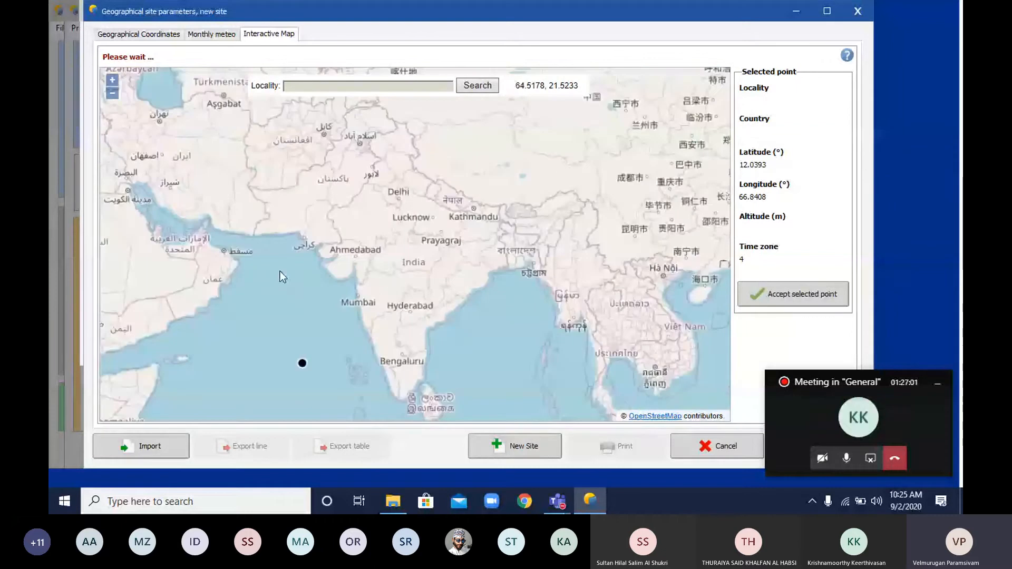
pyautogui.scroll(1, 347, 287)
pyautogui.moveTo(347, 287); pyautogui.dragTo(659, 337)
pyautogui.moveTo(369, 263); pyautogui.dragTo(481, 296)
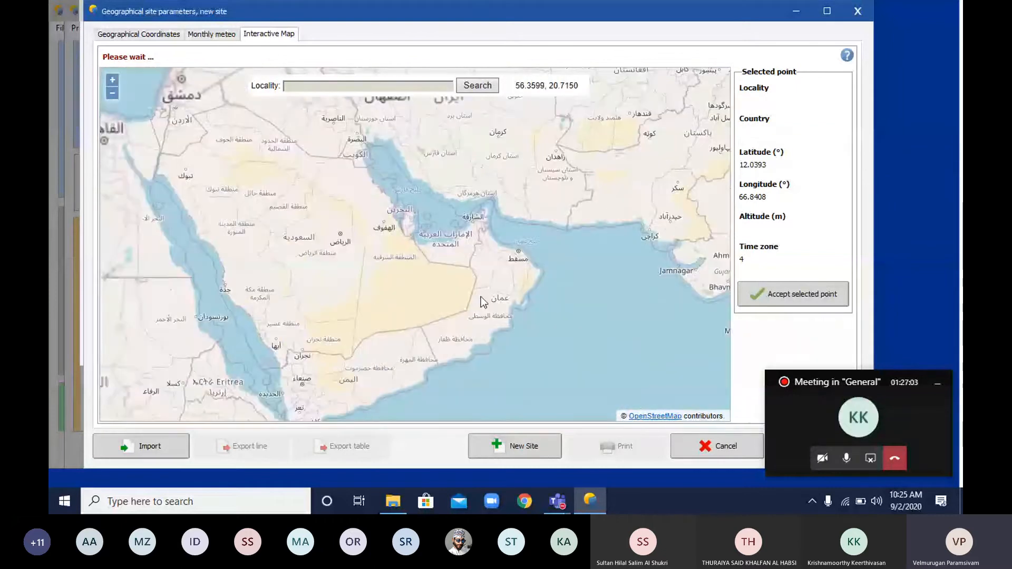
pyautogui.scroll(1, 543, 314)
pyautogui.scroll(-1, 543, 315)
pyautogui.moveTo(561, 210); pyautogui.dragTo(517, 283)
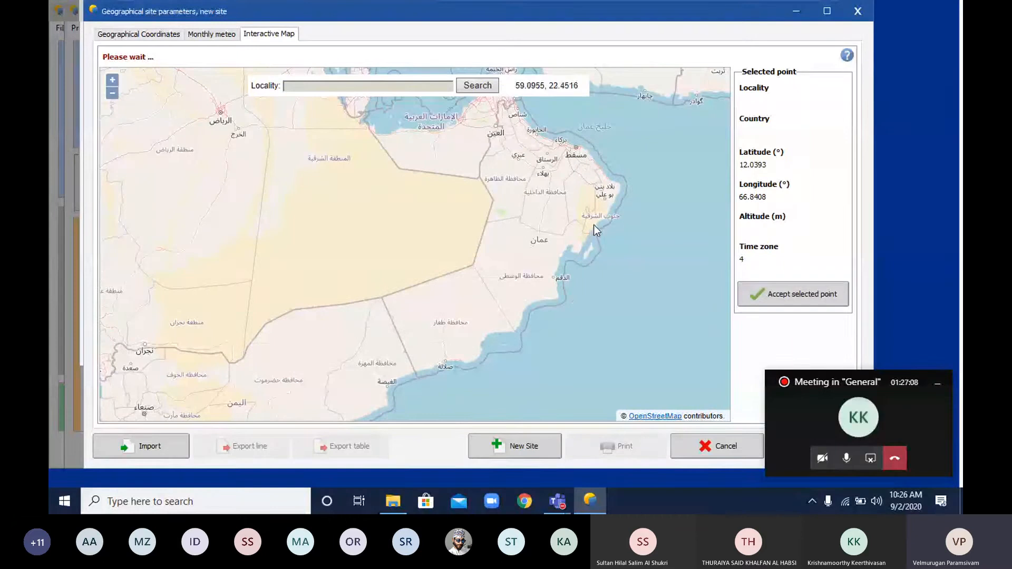
# Pick a point in central Oman at about latitude 20.324° and longitude 57.3157°, and accept it as the site's location.
pyautogui.click(538, 215)
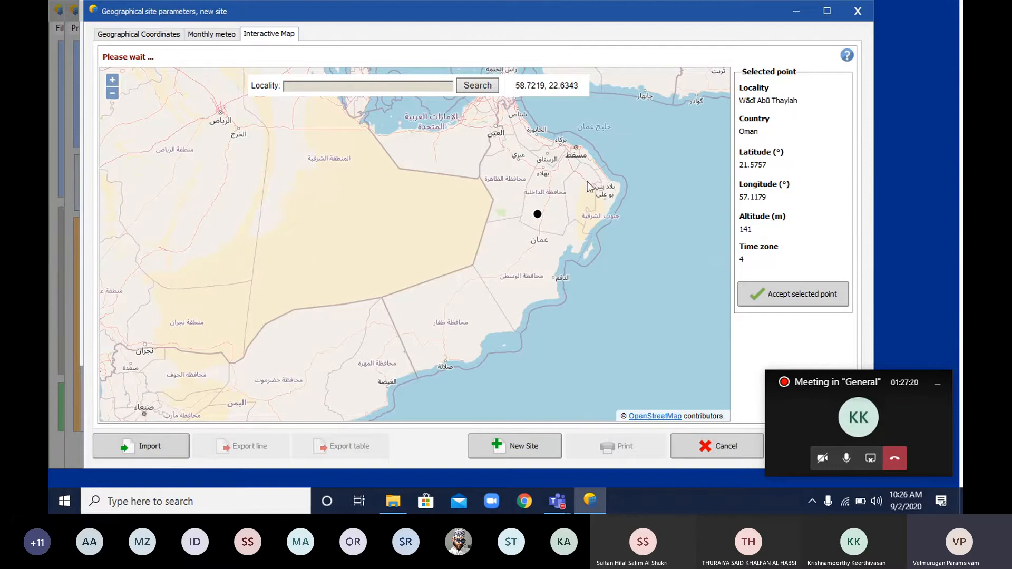
pyautogui.click(580, 197)
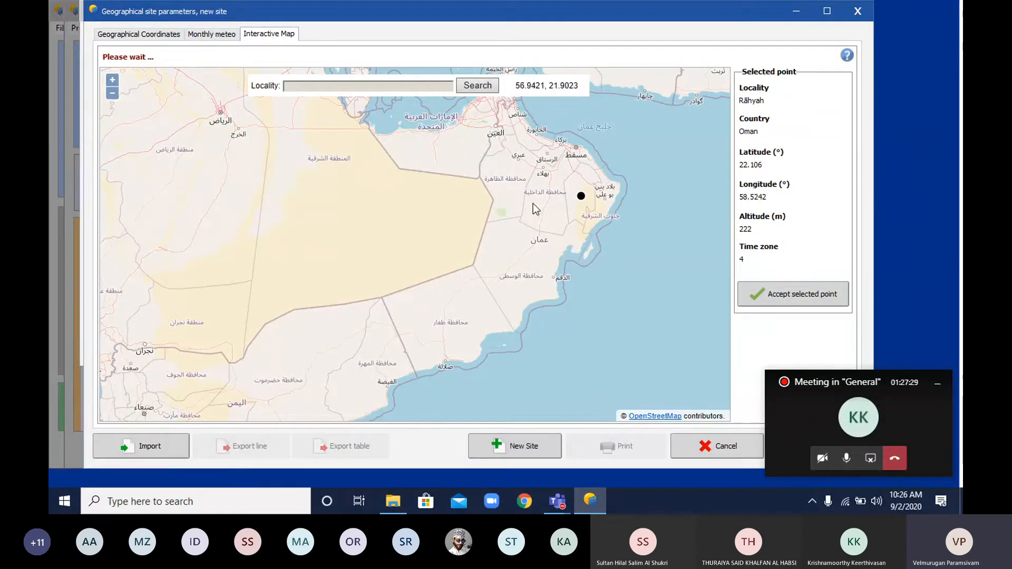
pyautogui.click(544, 254)
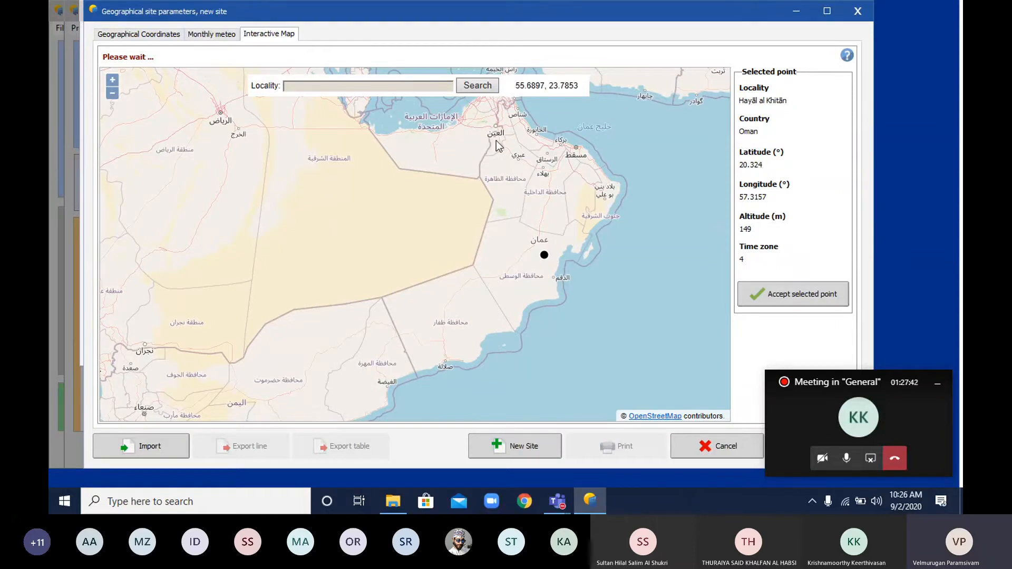
pyautogui.click(796, 297)
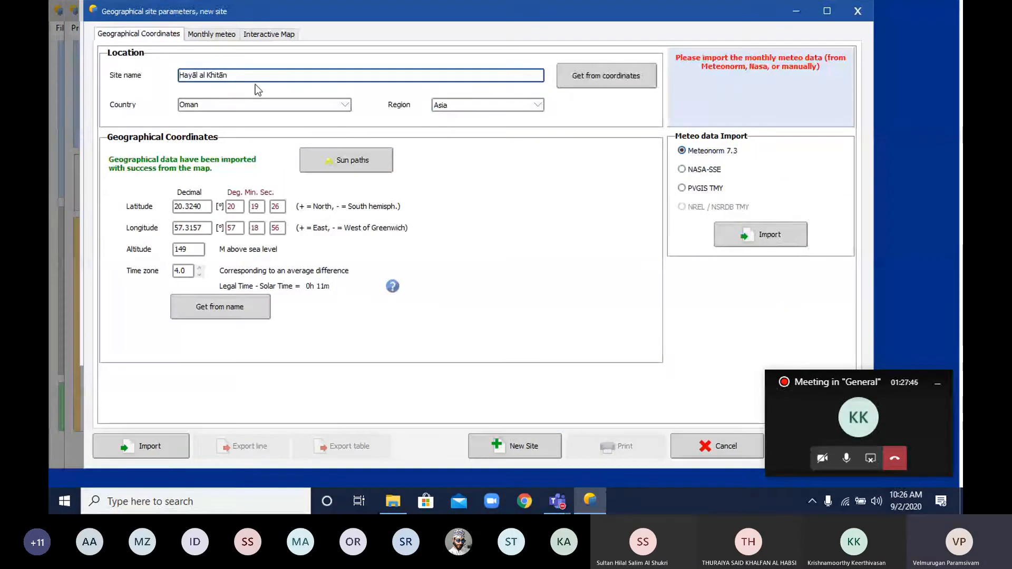
# Examine the sun paths diagram for the new site's coordinates and close it.
pyautogui.click(342, 163)
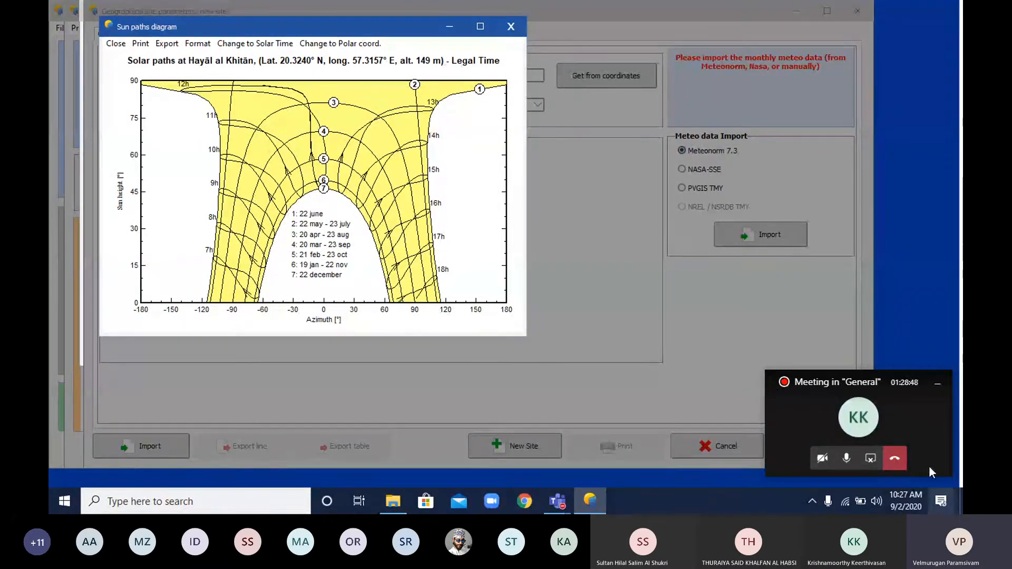
pyautogui.click(847, 458)
pyautogui.click(846, 459)
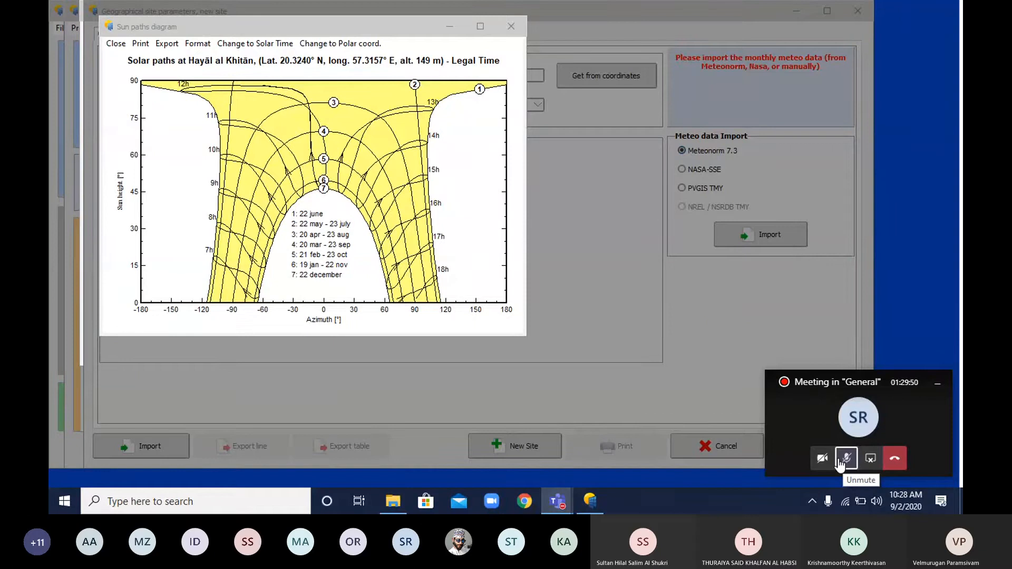
pyautogui.click(845, 459)
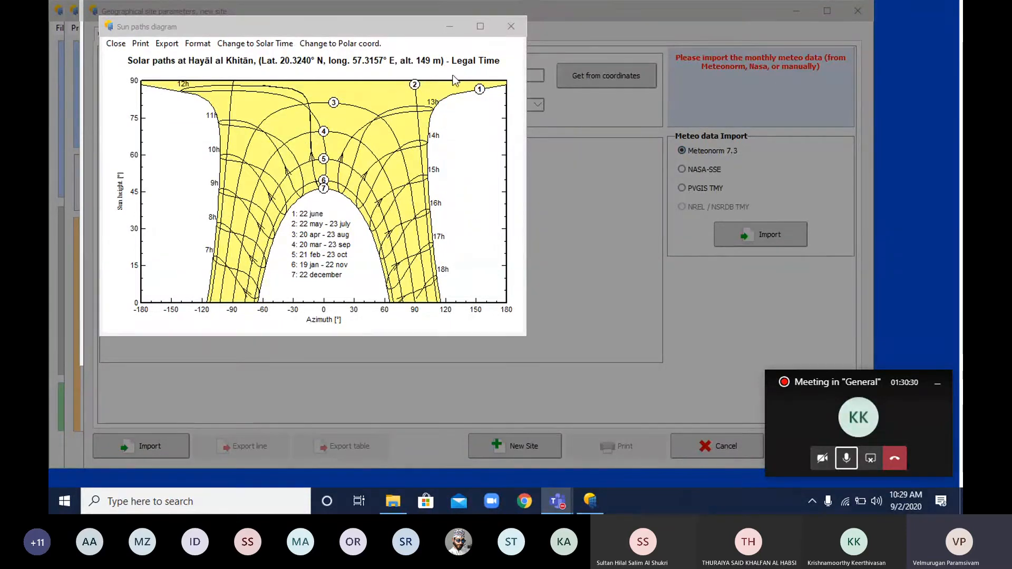
pyautogui.click(511, 27)
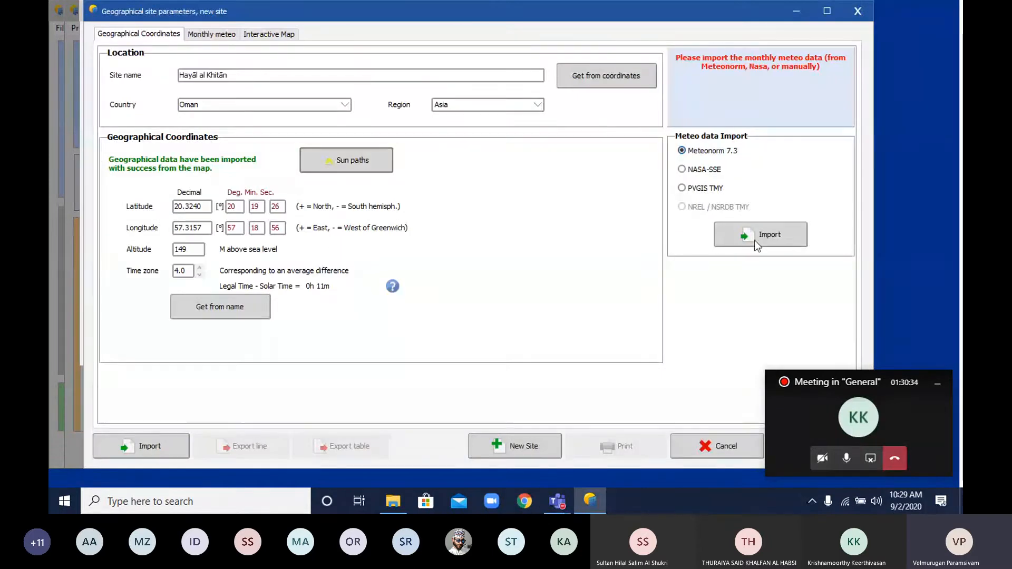
# Import the site's monthly meteo data from Meteonorm 7.3 and minimize the meeting window covering the site dialog.
pyautogui.click(757, 238)
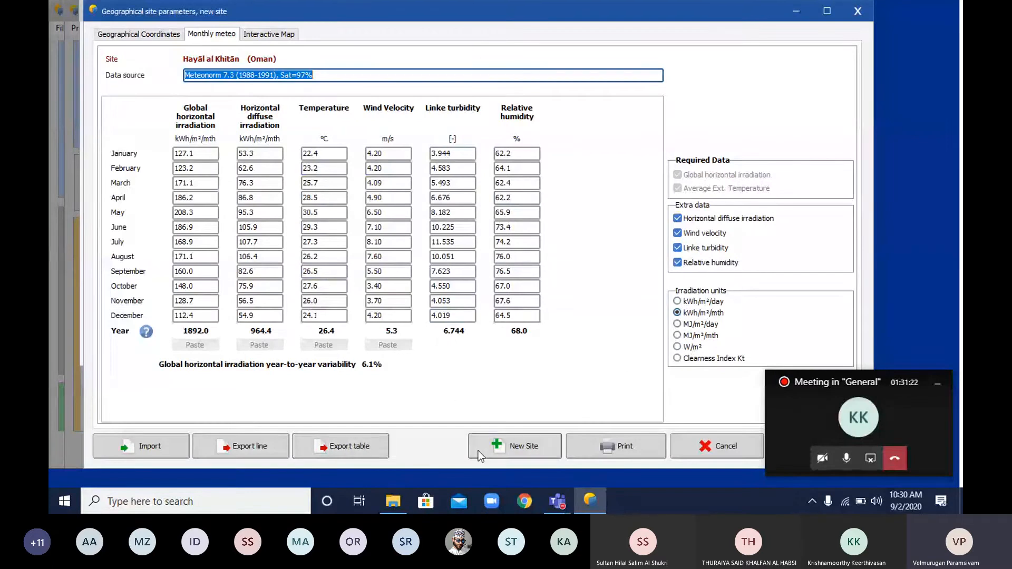
pyautogui.click(938, 384)
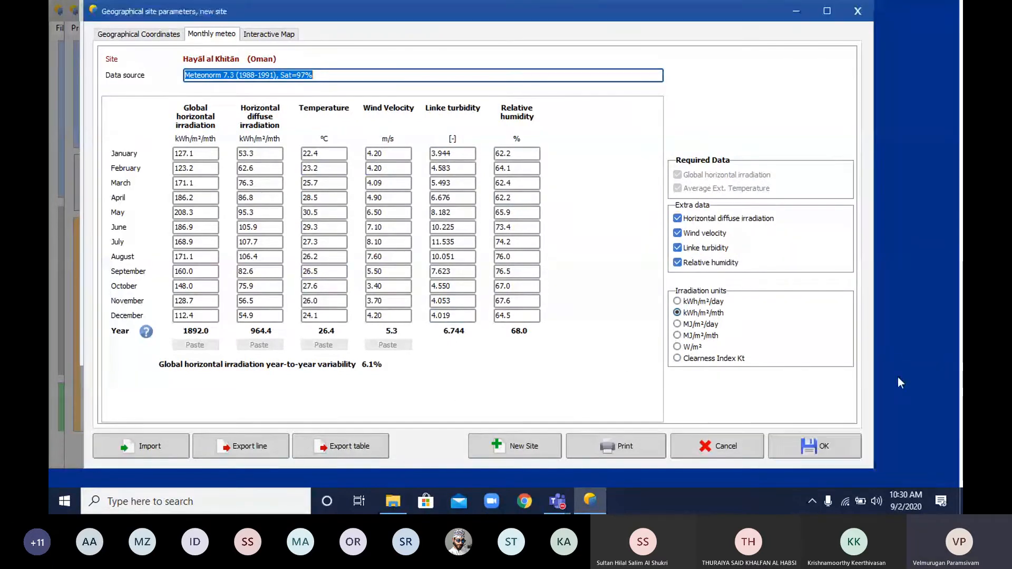
# Accept the new site's parameters and save both its site file and its synthetic hourly meteo file under the proposed names.
pyautogui.click(810, 447)
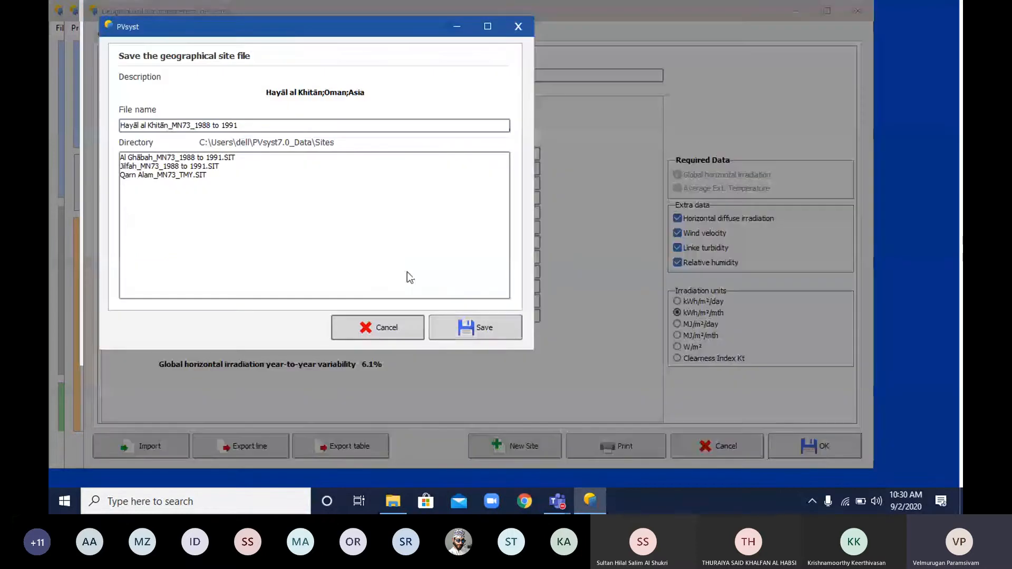
pyautogui.click(455, 333)
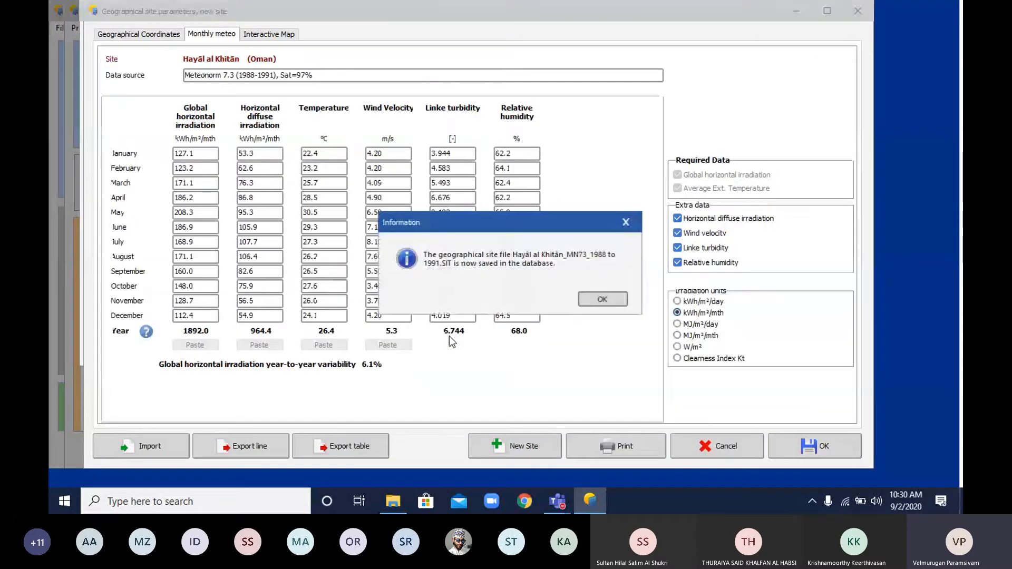
pyautogui.click(593, 299)
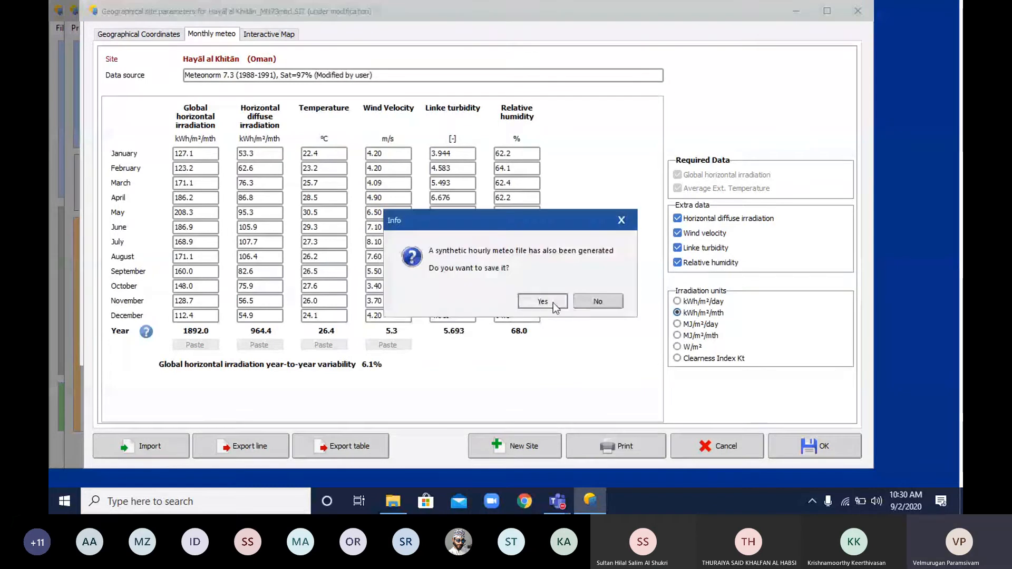
pyautogui.click(542, 301)
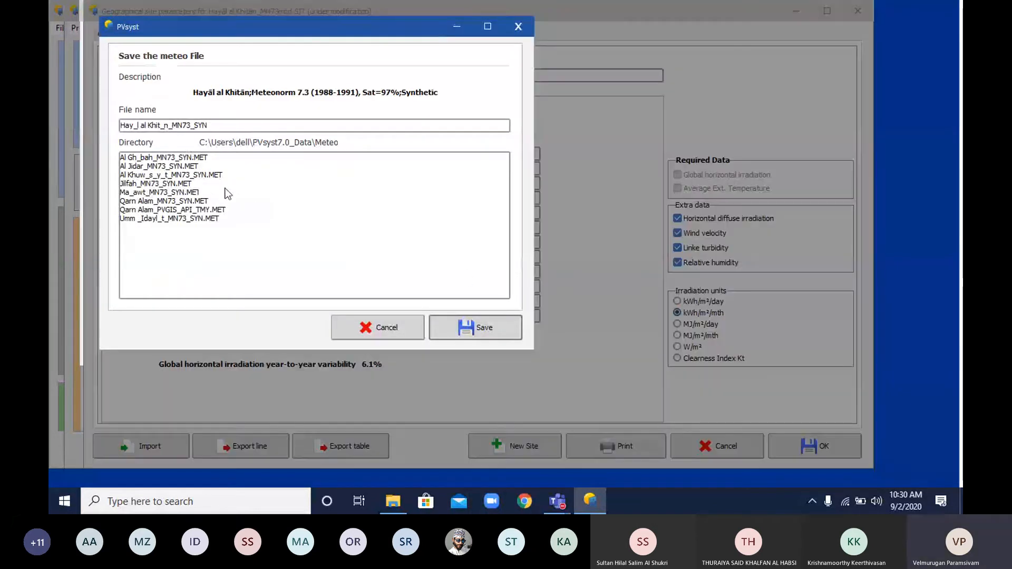
pyautogui.click(490, 330)
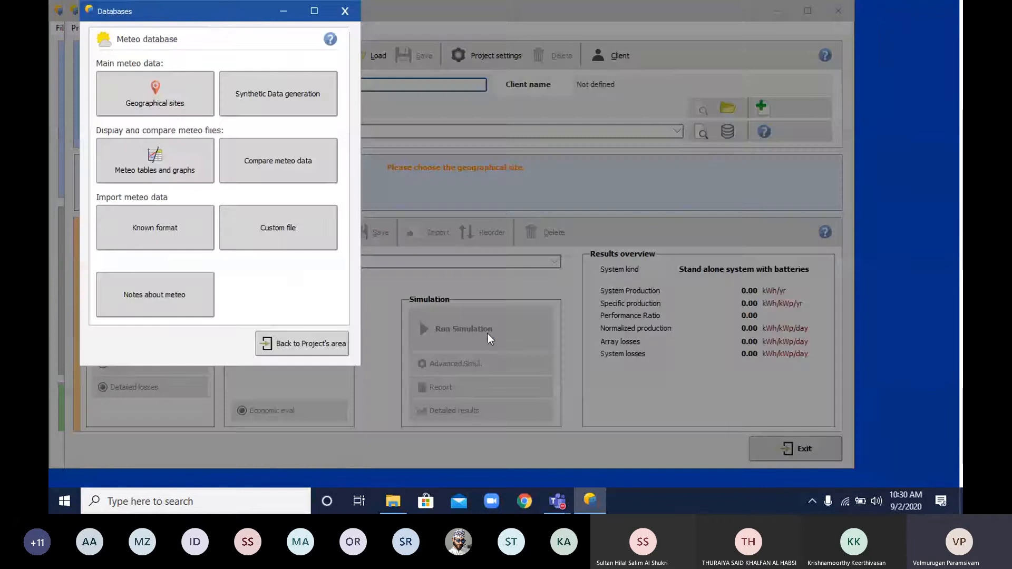
# Check the new site in the geographical sites list for Oman, and save the muscat_standalone project under the proposed file name.
pyautogui.click(158, 102)
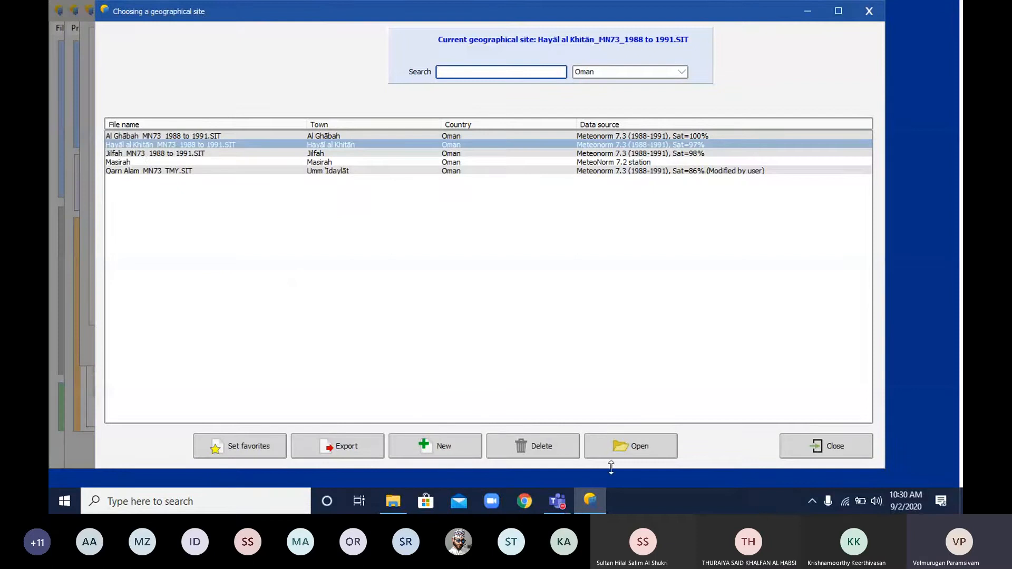
pyautogui.click(822, 449)
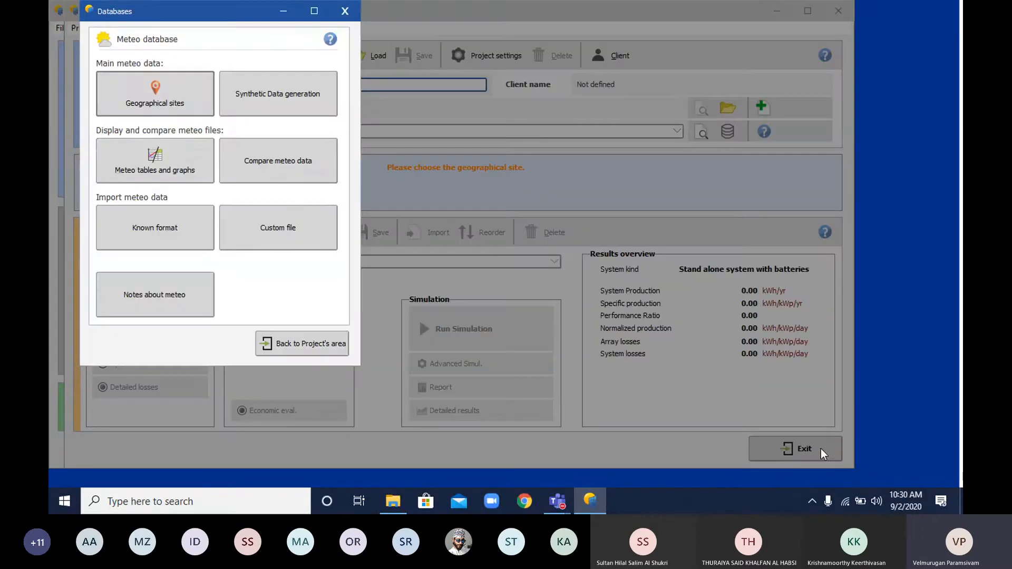
pyautogui.click(287, 347)
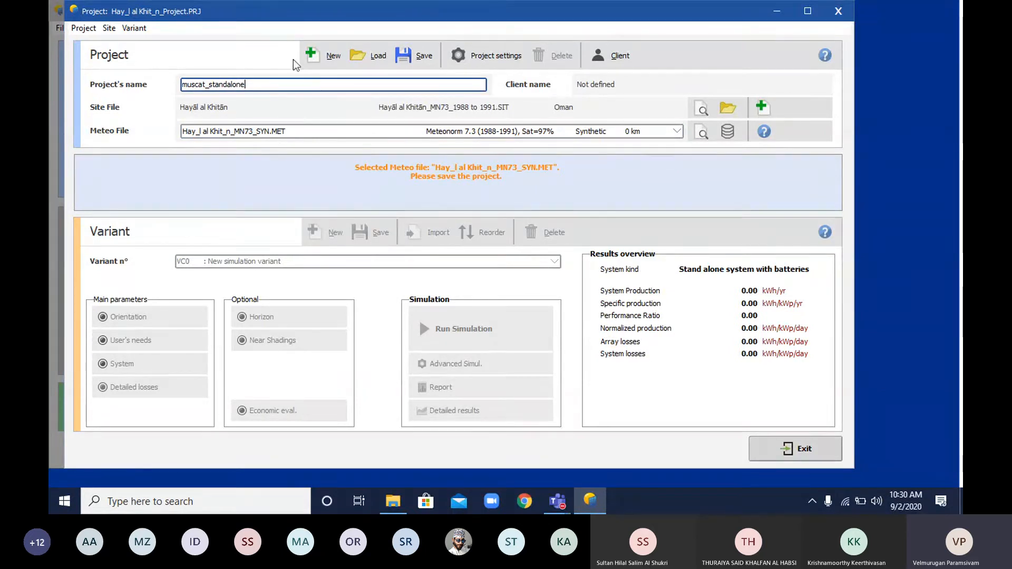
pyautogui.click(407, 59)
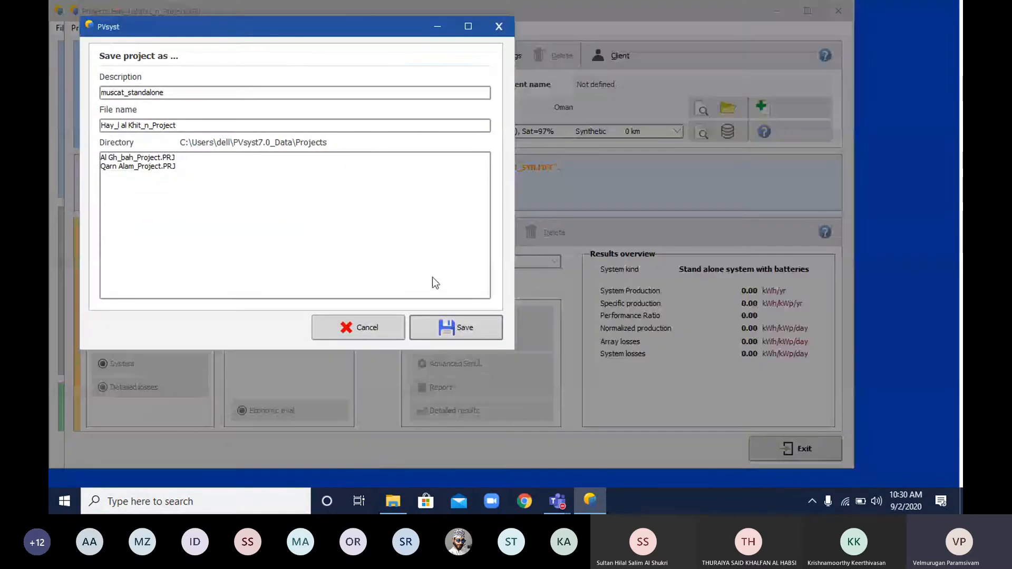
pyautogui.click(447, 327)
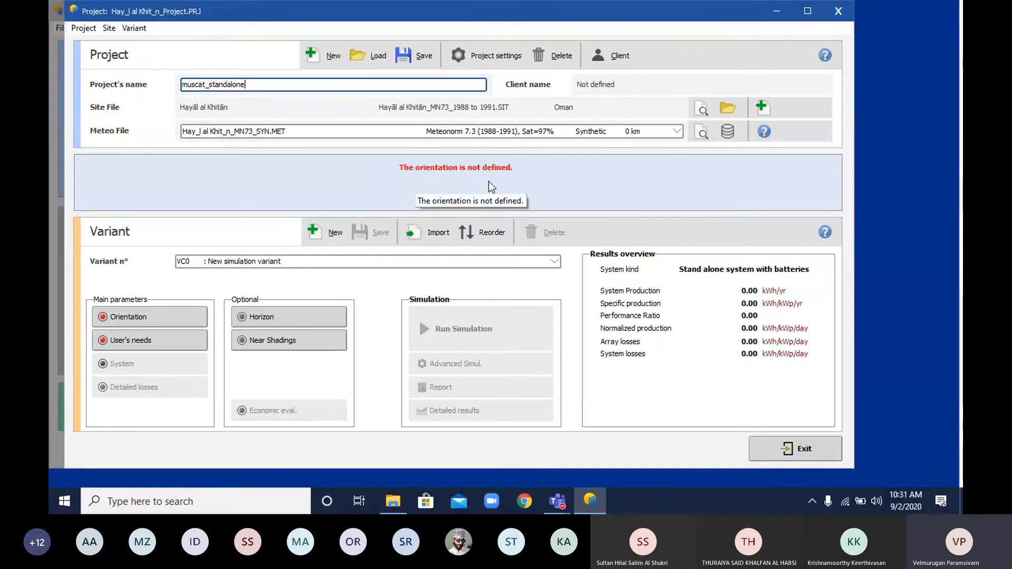
# Define the variant's orientation as a fixed tilted plane with a plane tilt of 25°.
pyautogui.click(126, 318)
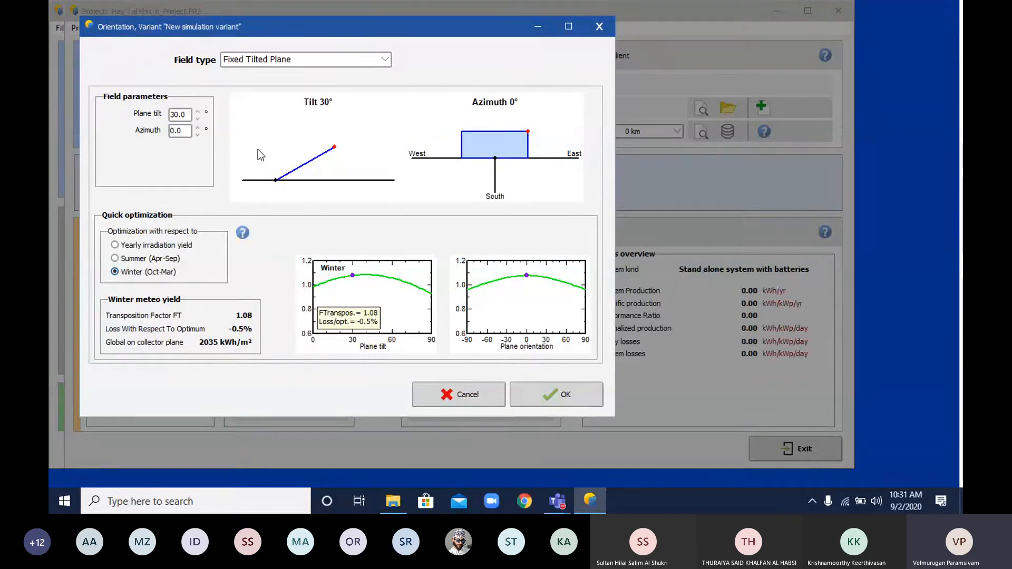
pyautogui.click(197, 111)
pyautogui.click(197, 120)
pyautogui.click(197, 120)
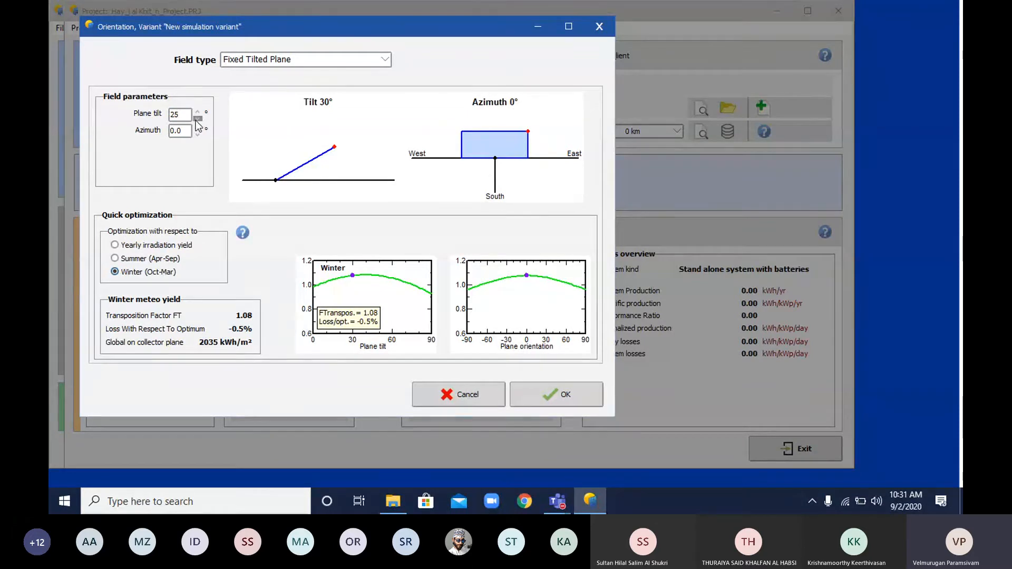
pyautogui.click(197, 112)
pyautogui.click(180, 126)
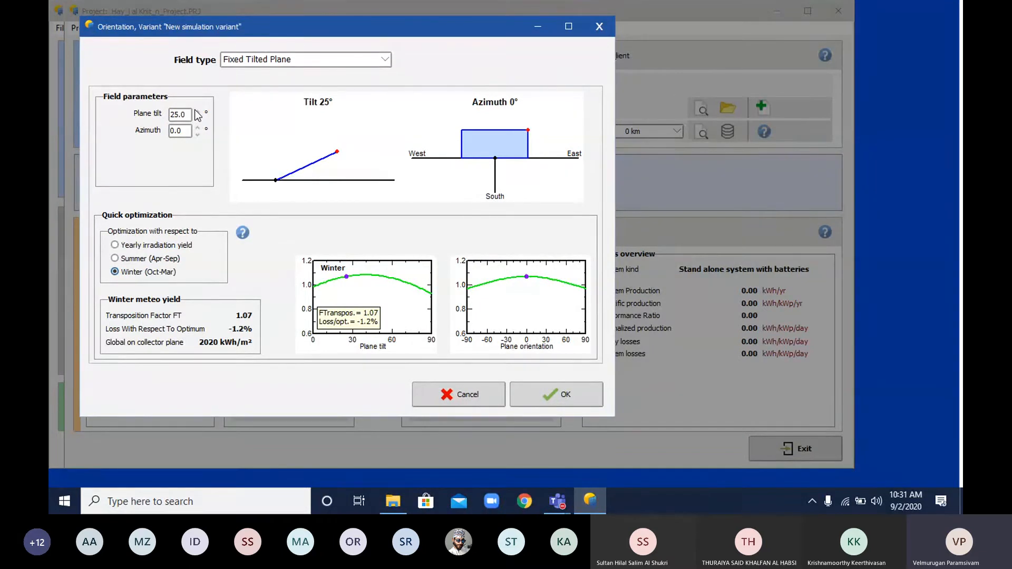
pyautogui.click(197, 112)
pyautogui.click(554, 395)
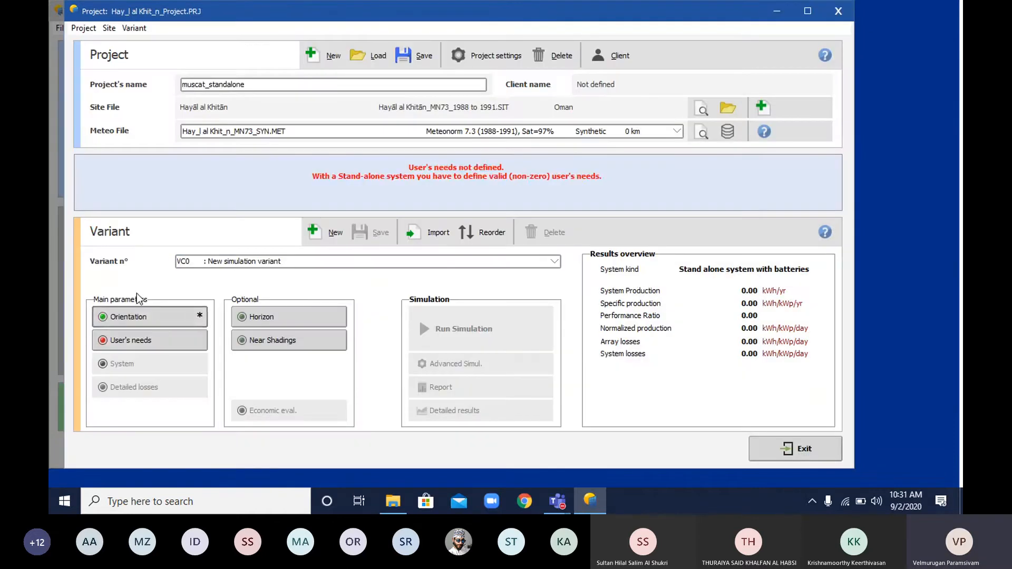
# Define the lamps in the user's needs as 10 lamps of 60 W each, used 6 hours per day.
pyautogui.click(132, 343)
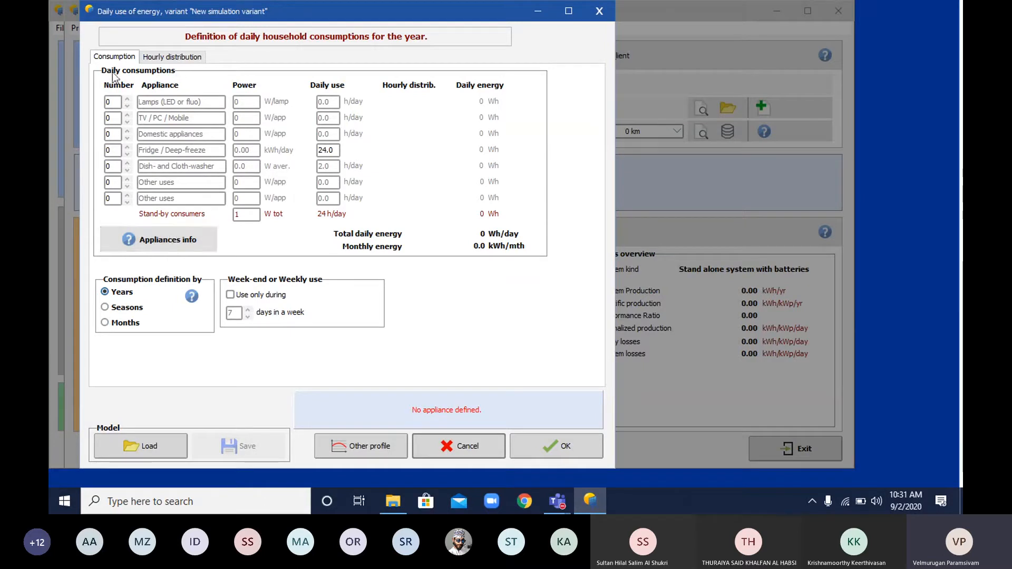
pyautogui.click(122, 102)
pyautogui.click(112, 103)
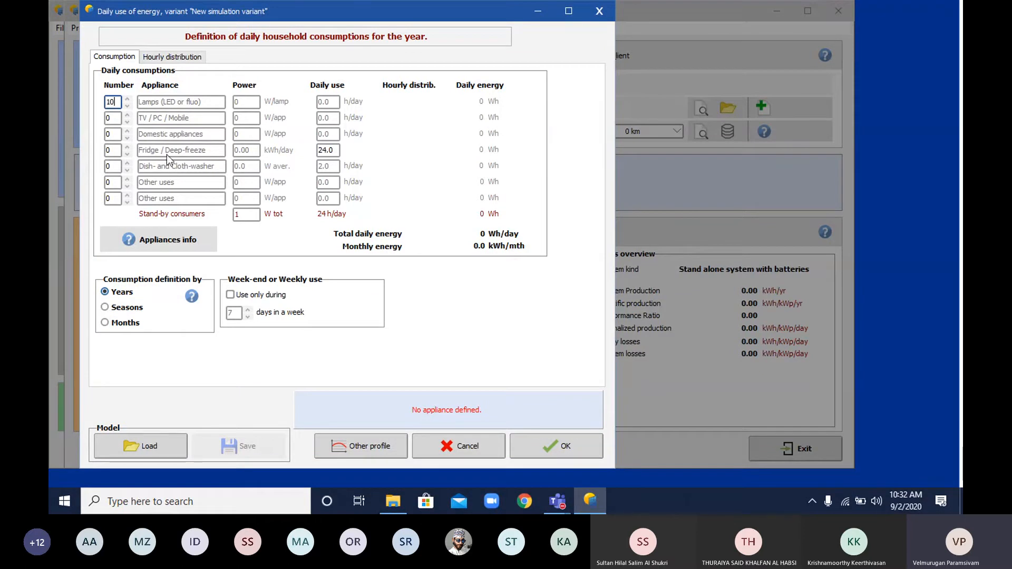
pyautogui.click(172, 103)
pyautogui.click(250, 102)
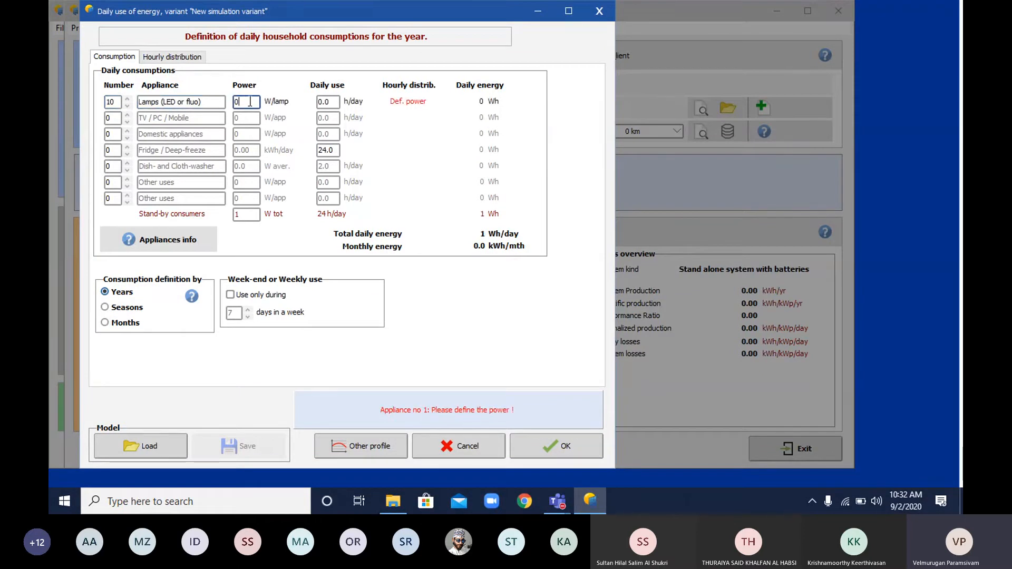
pyautogui.press('BackSpace')
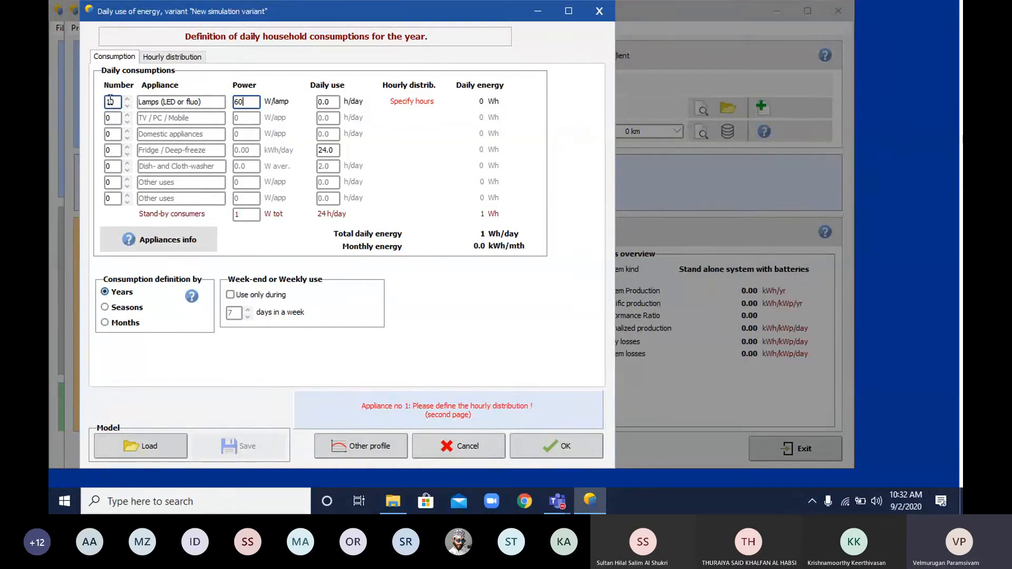
pyautogui.click(335, 103)
pyautogui.press('Return')
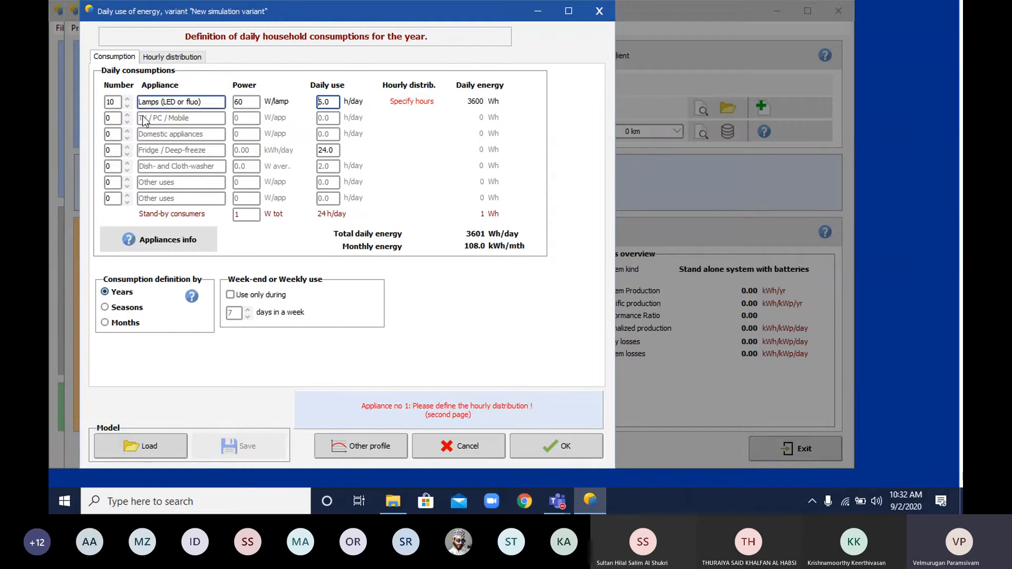
# Set the number of TV / PC / Mobile appliances to 2.
pyautogui.click(114, 119)
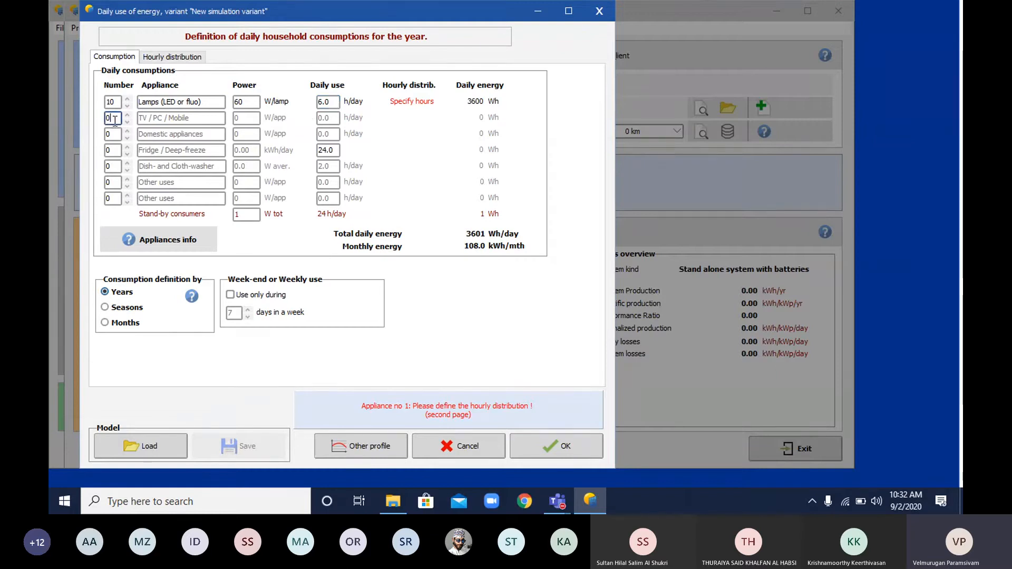
pyautogui.press('BackSpace')
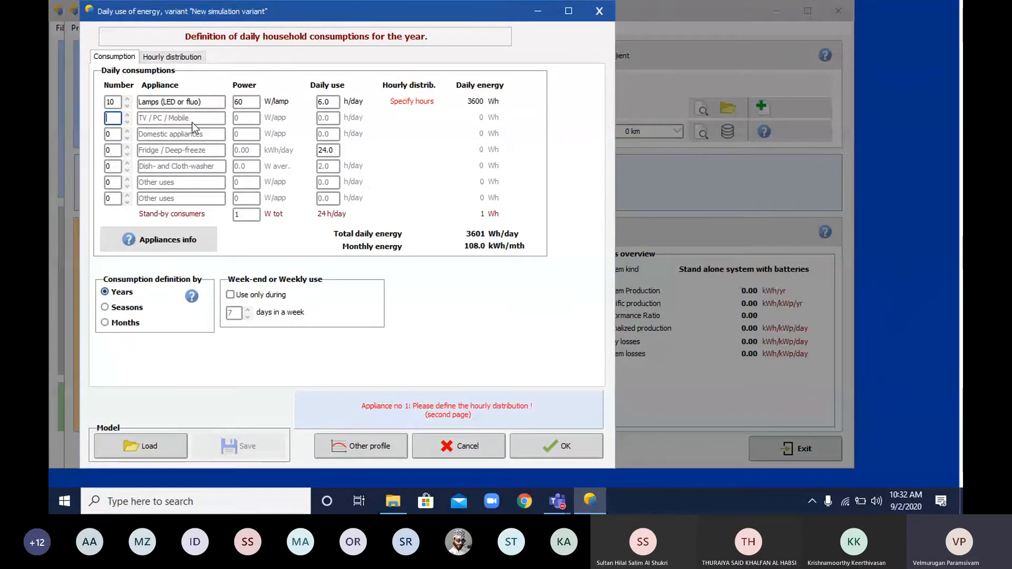
pyautogui.write('2')
# Switch to the presentation in Microsoft Teams, examine the two How Much ! slides on typical appliance power consumption, and return to PVsyst.
pyautogui.click(546, 510)
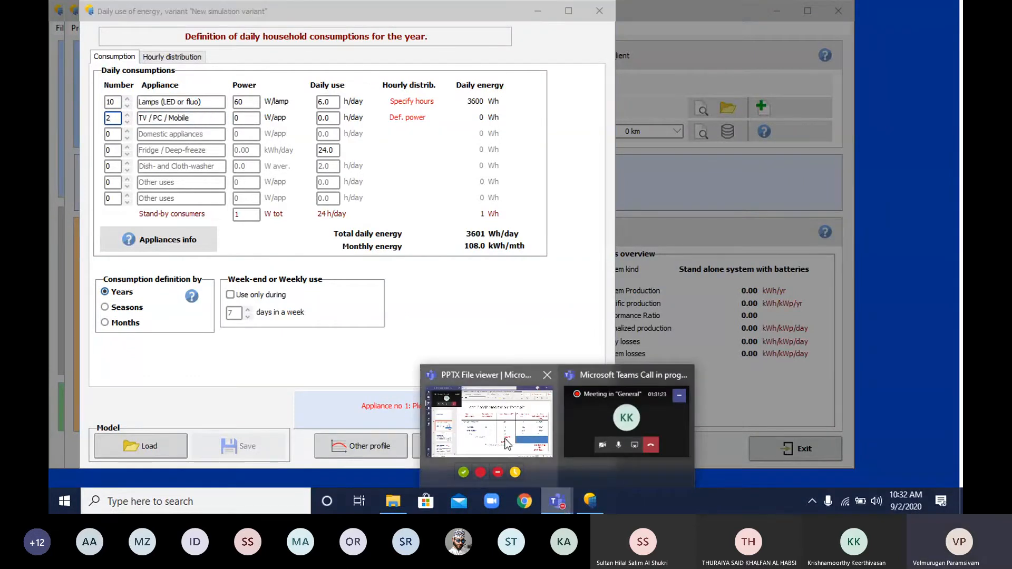
pyautogui.click(508, 444)
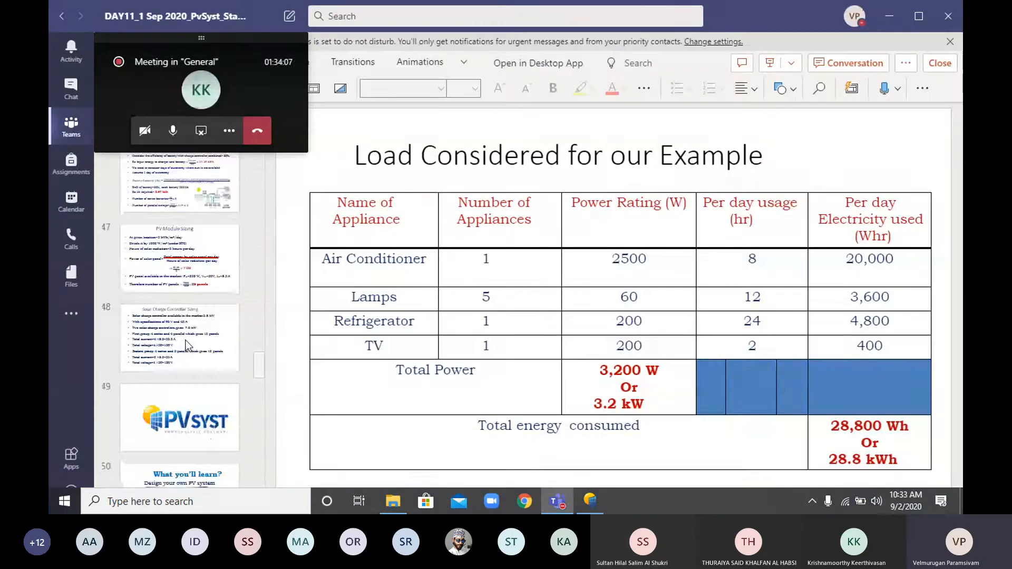
pyautogui.scroll(-15, 186, 340)
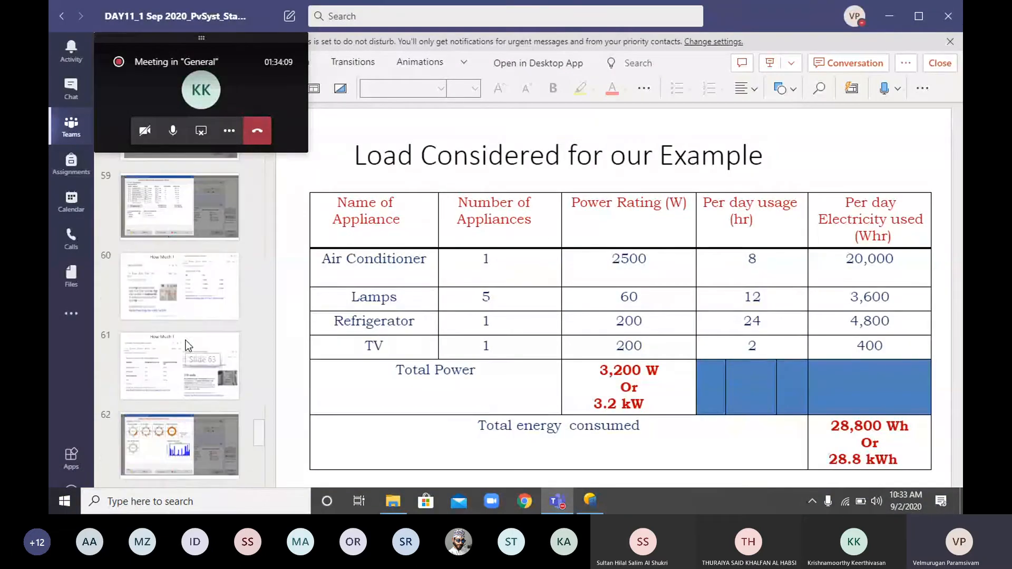
pyautogui.click(175, 278)
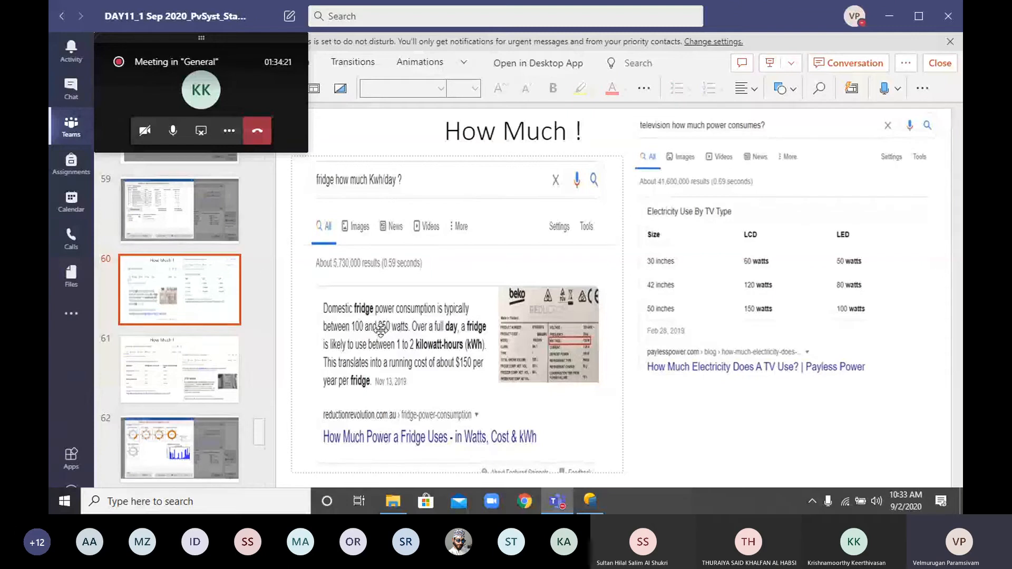
pyautogui.click(667, 293)
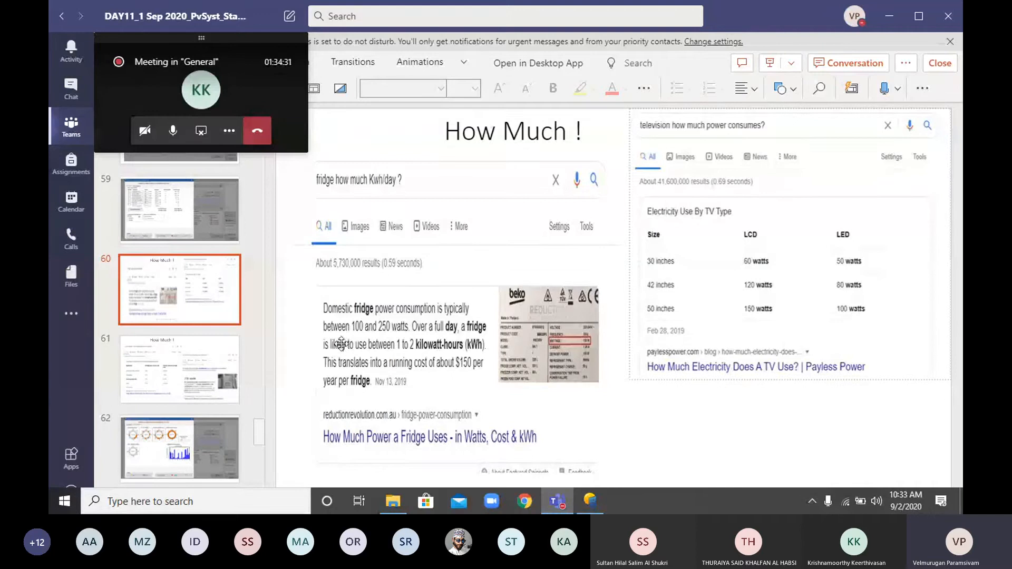
pyautogui.click(170, 374)
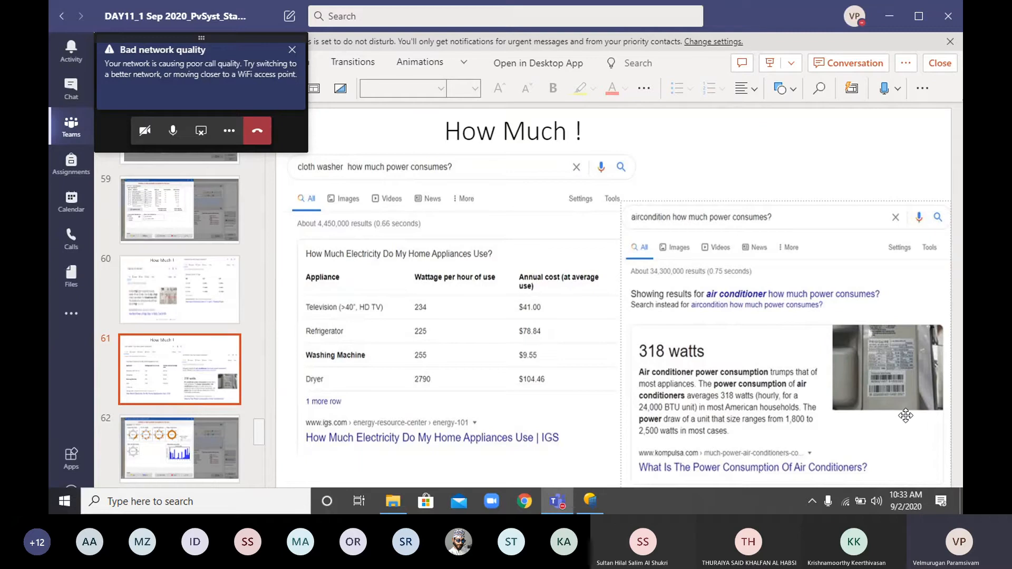
pyautogui.click(292, 50)
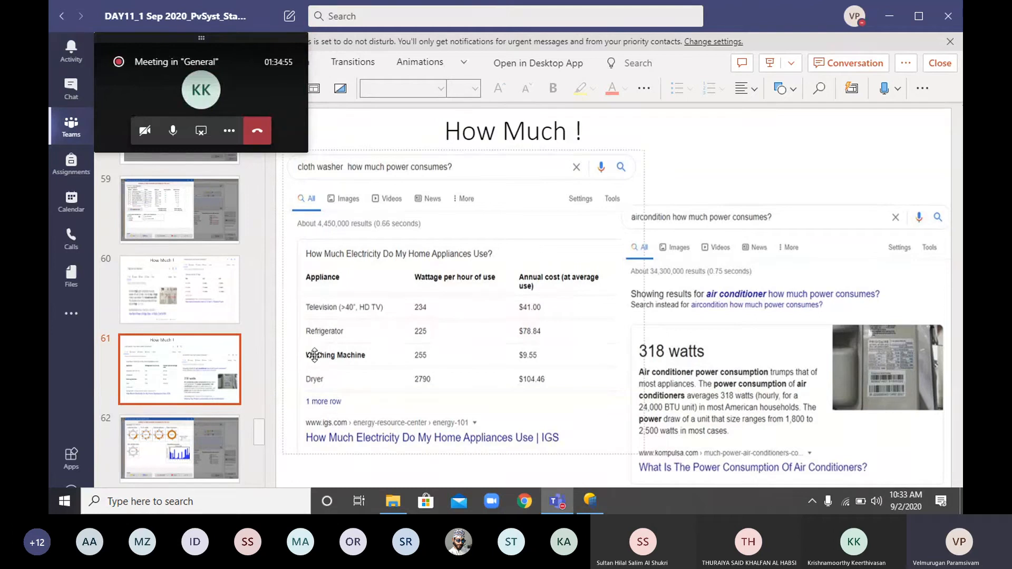
pyautogui.click(890, 24)
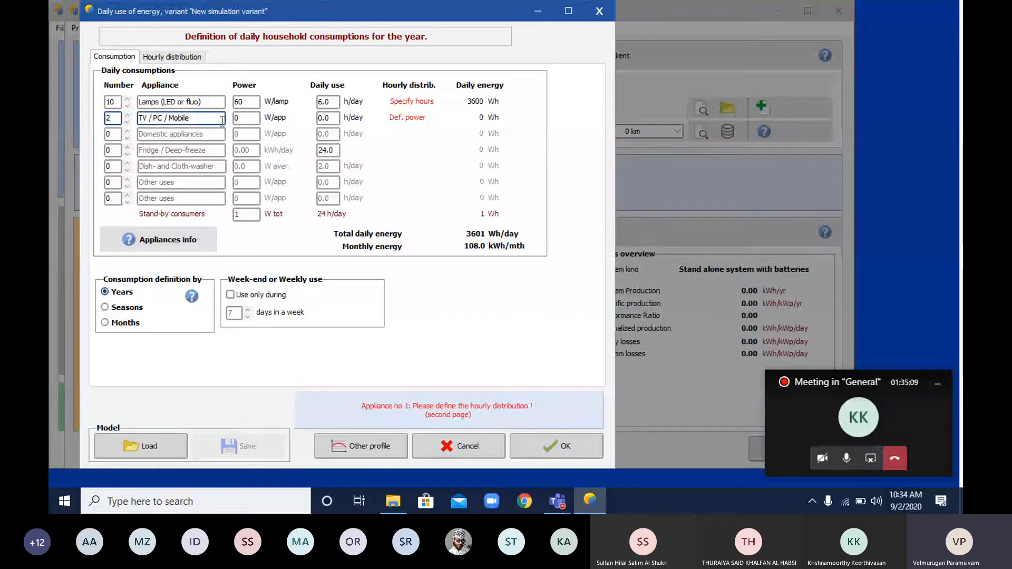
# Set the TV / PC / Mobile power to 100 W per appliance and the daily use to 6 hours.
pyautogui.click(241, 119)
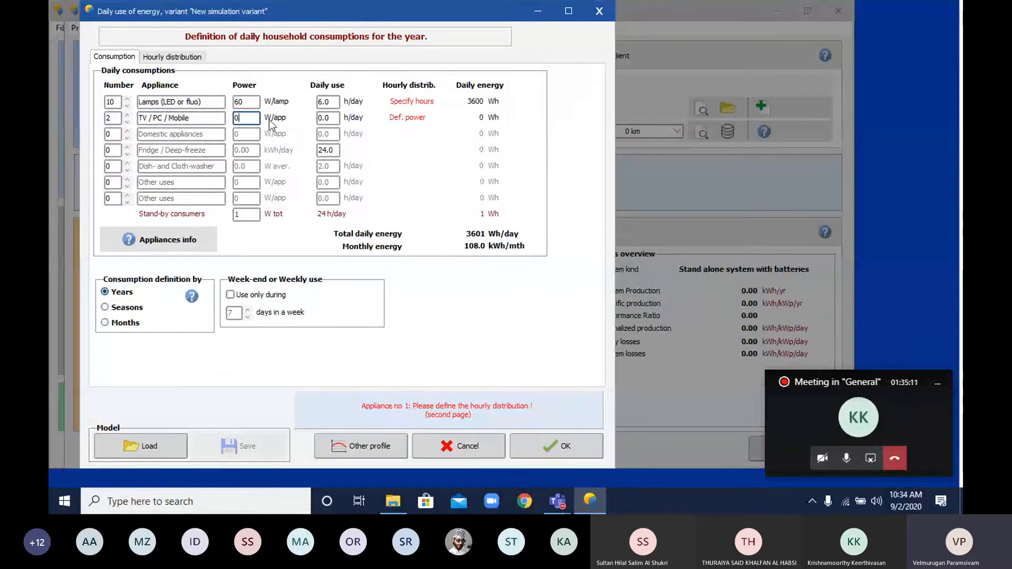
pyautogui.press('BackSpace')
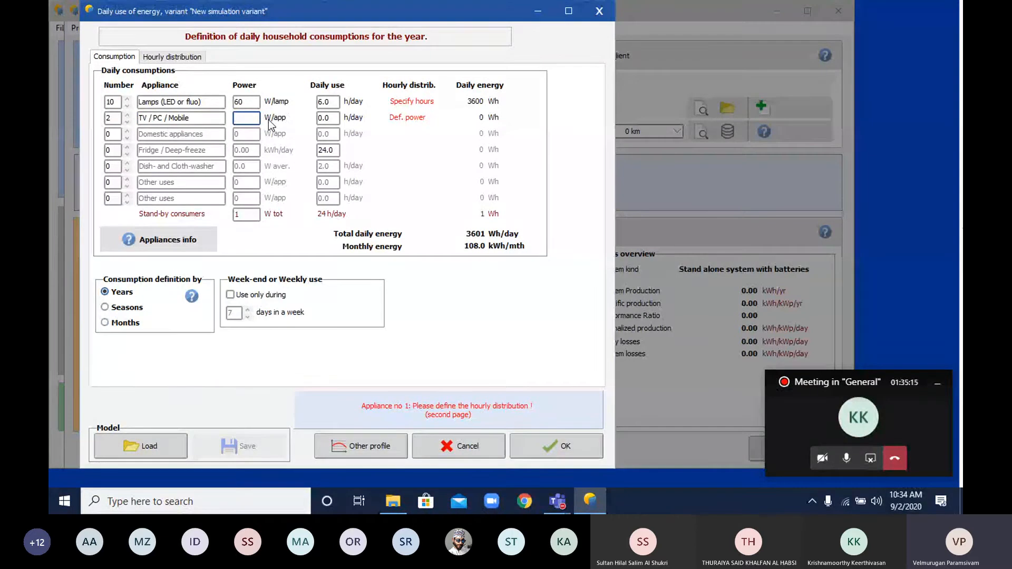
pyautogui.write('100')
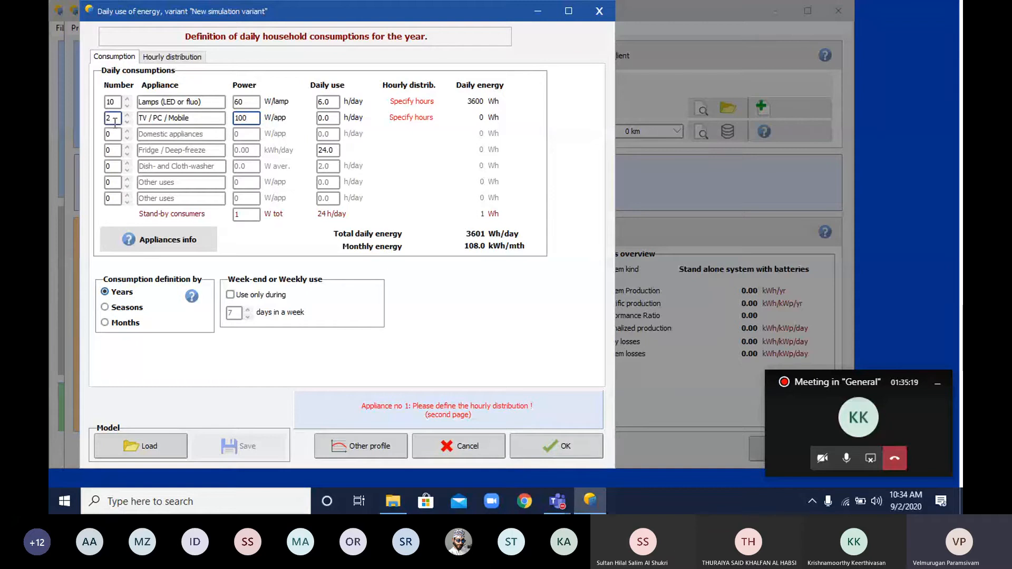
pyautogui.click(331, 118)
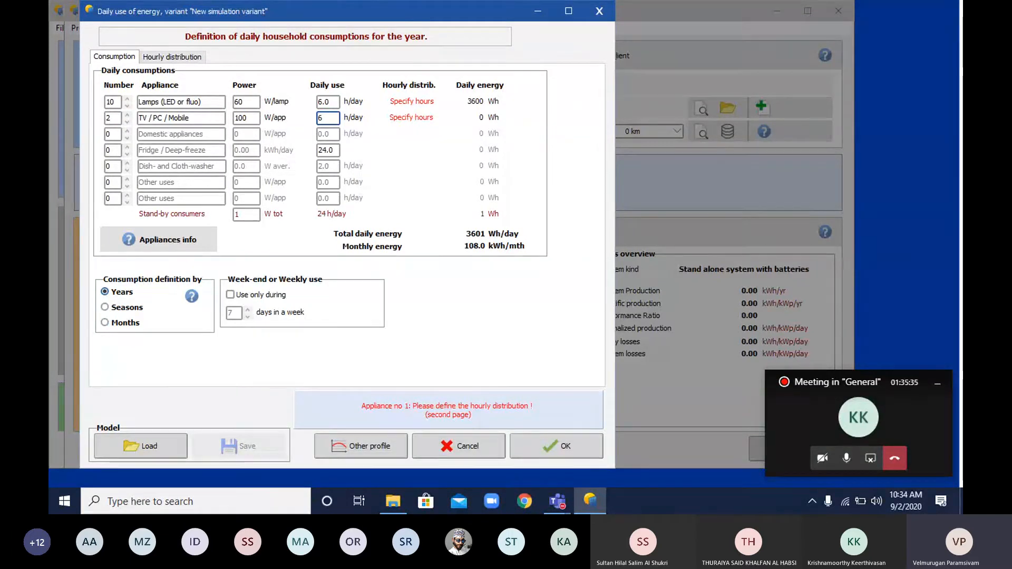
pyautogui.click(365, 161)
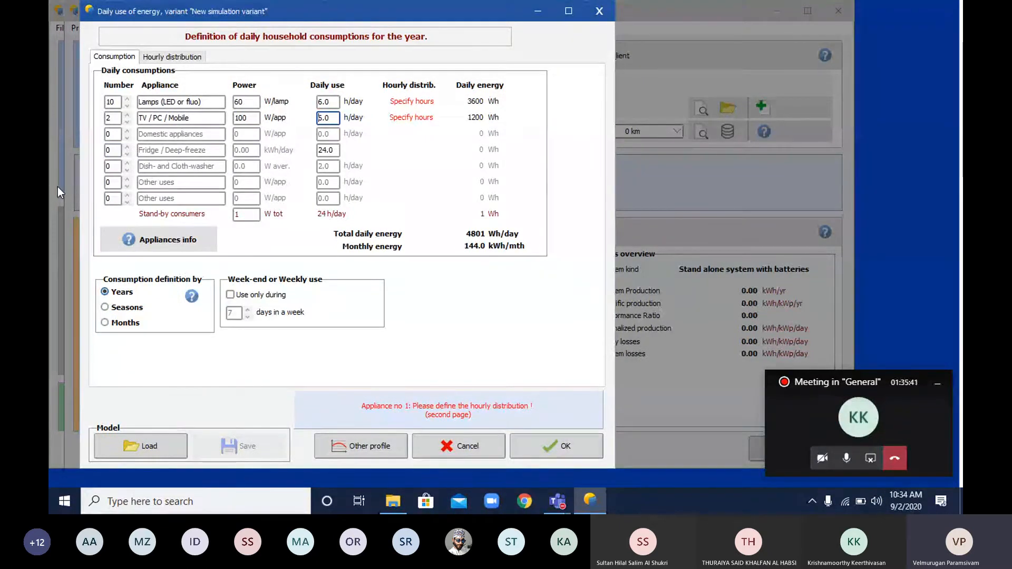
# Set the number of domestic appliances to 3 and rename that appliance entry to Air conditions.
pyautogui.click(118, 135)
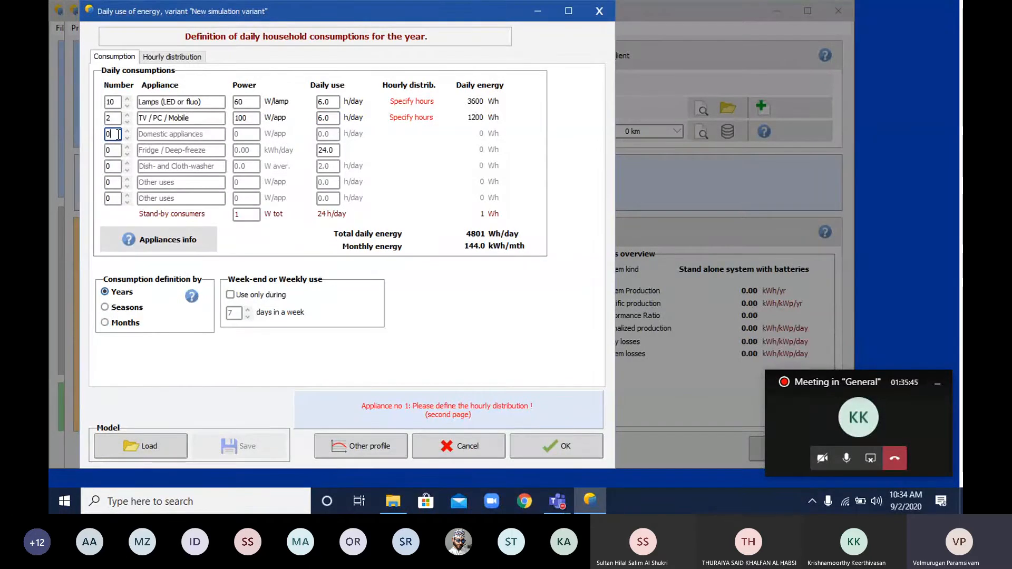
pyautogui.write('3')
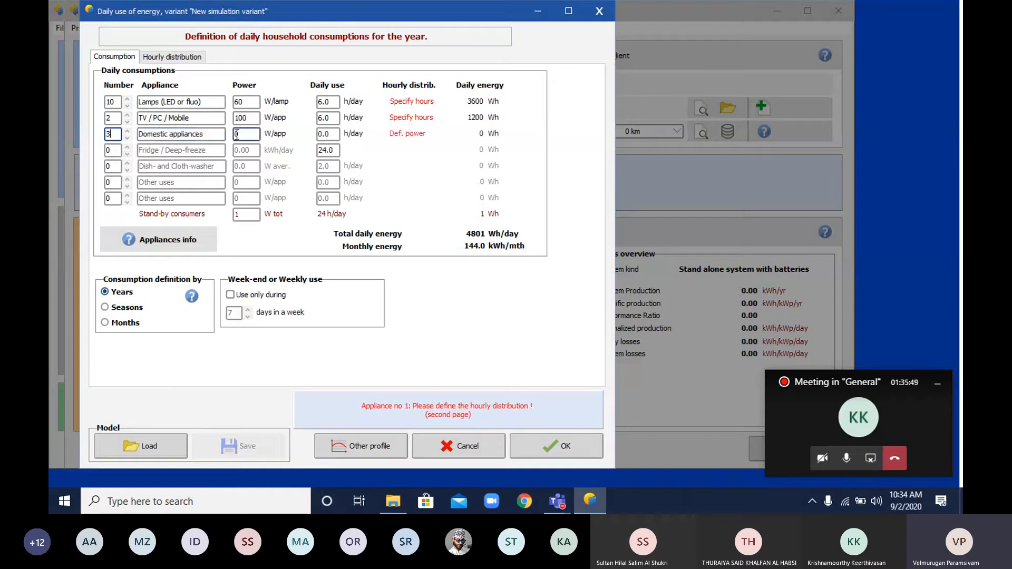
pyautogui.click(246, 134)
pyautogui.click(212, 134)
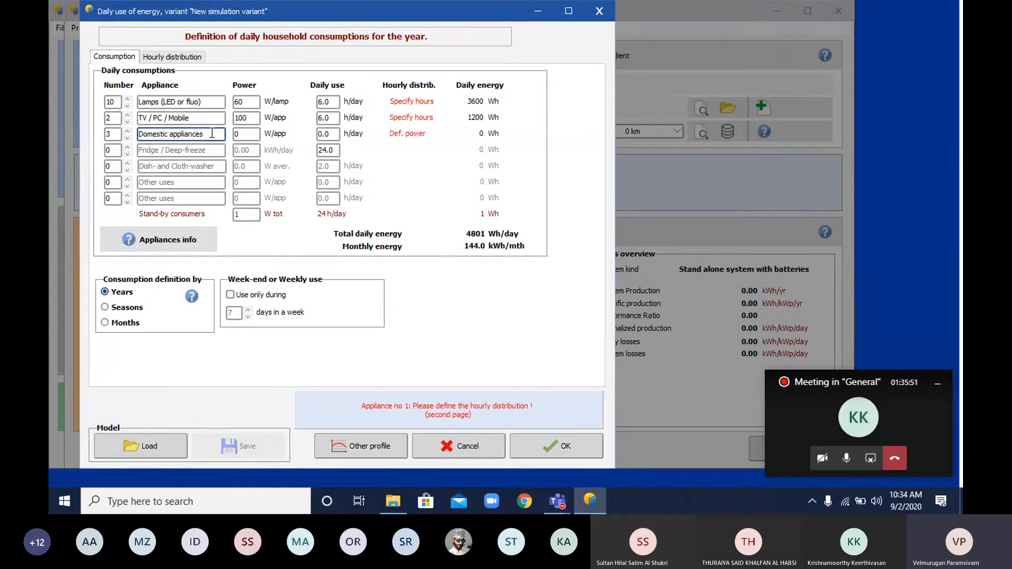
pyautogui.press('BackSpace')
pyautogui.press('BackSpace')
pyautogui.press('BackSpace')
pyautogui.press('BackSpace')
pyautogui.press('BackSpace')
pyautogui.press('BackSpace')
pyautogui.press('BackSpace')
pyautogui.press('BackSpace')
pyautogui.press('BackSpace')
pyautogui.press('BackSpace')
pyautogui.press('BackSpace')
pyautogui.press('BackSpace')
pyautogui.press('BackSpace')
pyautogui.press('BackSpace')
pyautogui.press('BackSpace')
pyautogui.press('BackSpace')
pyautogui.press('BackSpace')
pyautogui.press('BackSpace')
pyautogui.press('BackSpace')
pyautogui.write('Air c')
pyautogui.press('BackSpace')
pyautogui.write('con')
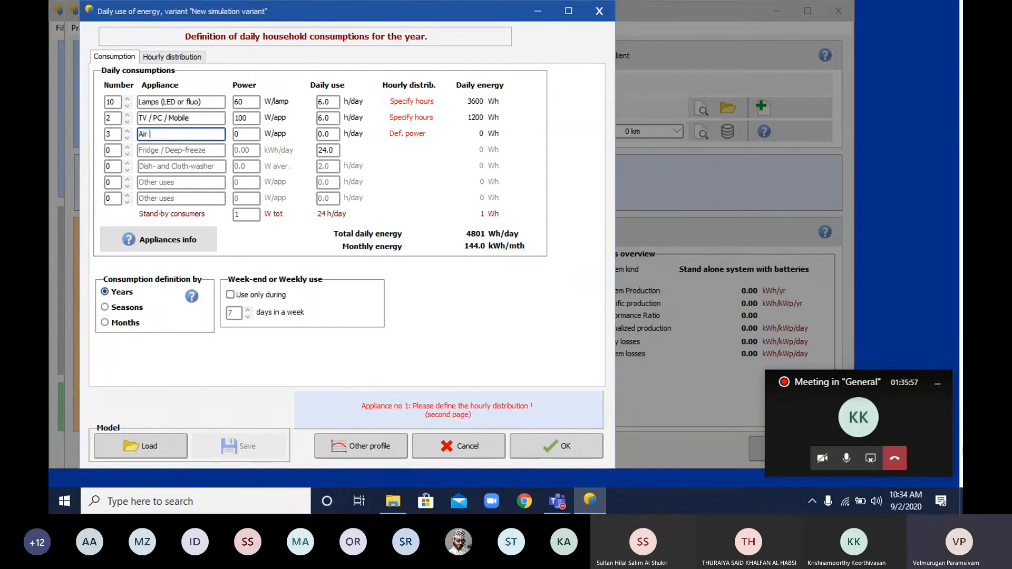
pyautogui.write('ditions')
# Set the air conditions' power to 300 W per appliance and their daily use to 10 hours.
pyautogui.click(236, 136)
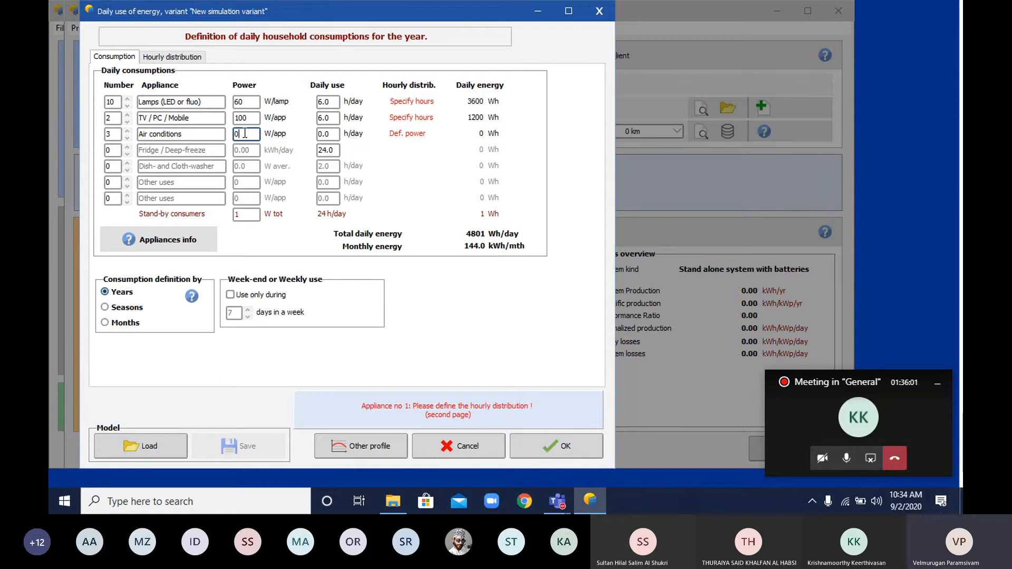
pyautogui.press('BackSpace')
pyautogui.write('300')
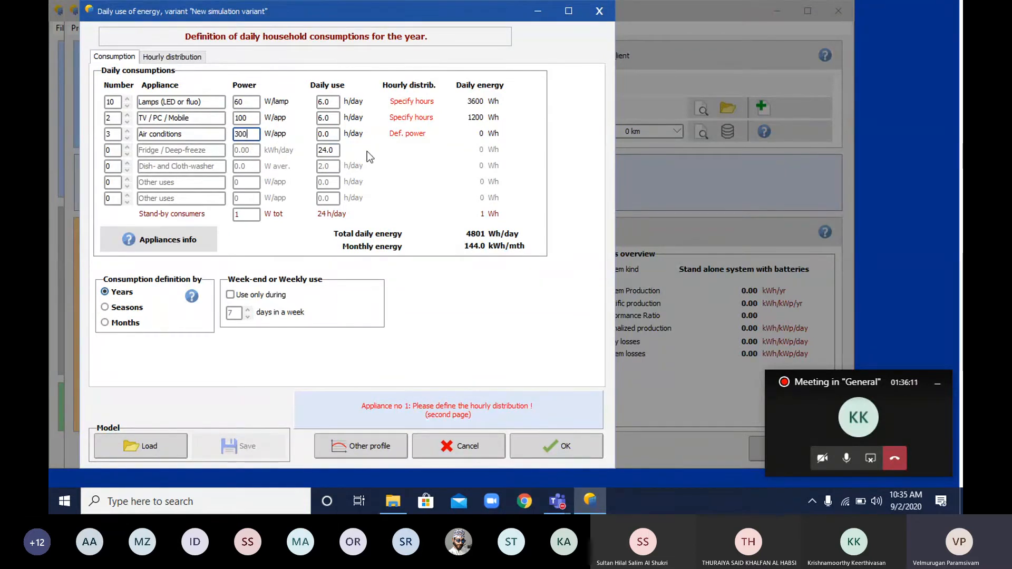
pyautogui.click(336, 133)
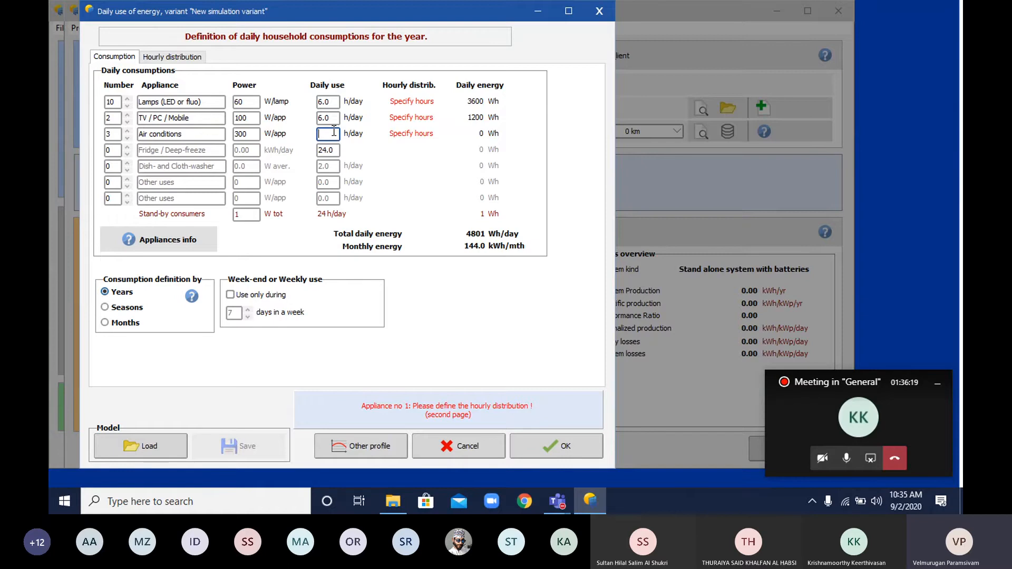
pyautogui.write('10')
pyautogui.press('Return')
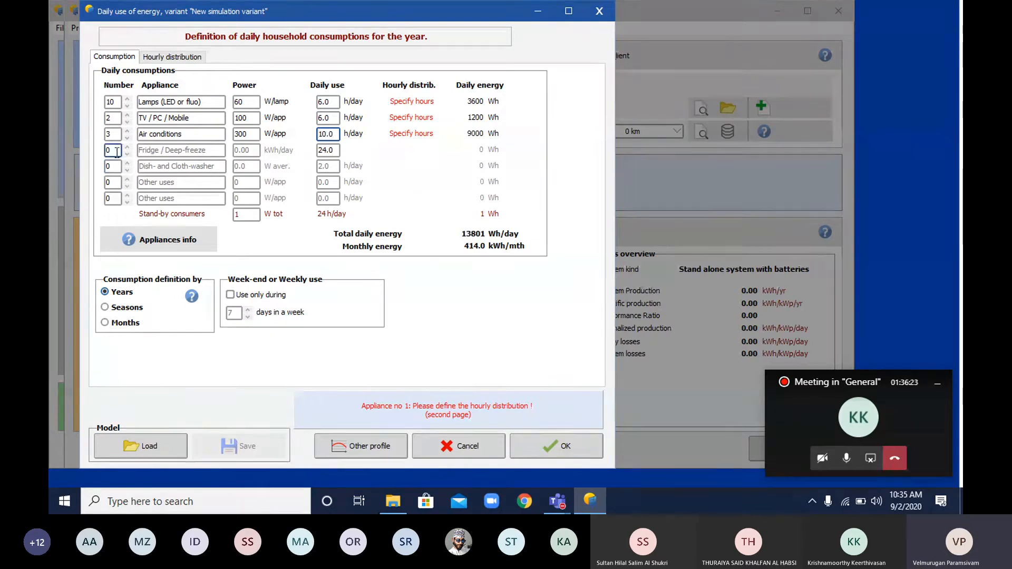
# Define one Fridge / Deep-freeze with a consumption of 0.20 kWh per day.
pyautogui.click(117, 153)
pyautogui.write('1')
pyautogui.click(250, 152)
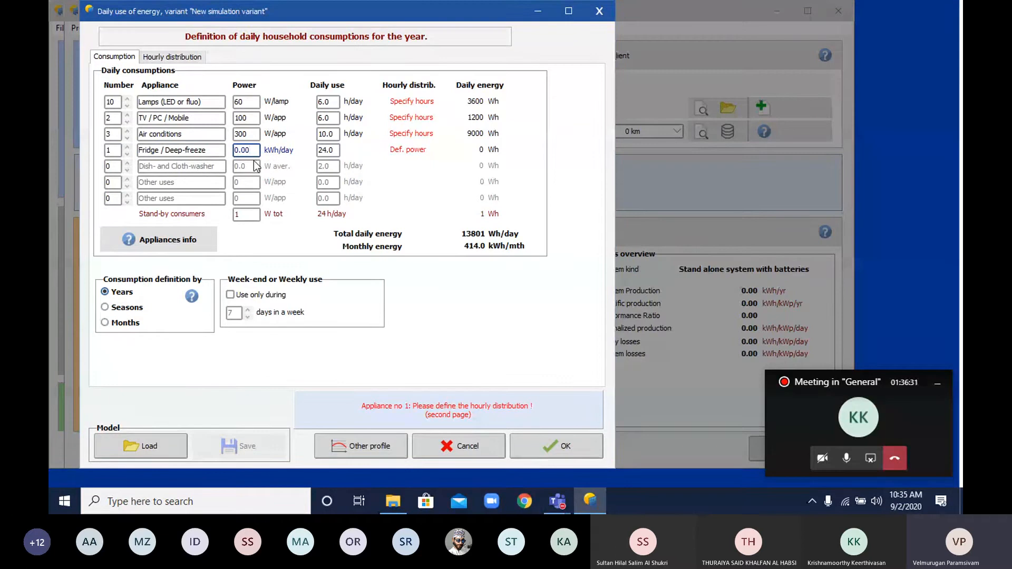
pyautogui.press('BackSpace')
pyautogui.press('BackSpace')
pyautogui.press('BackSpace')
pyautogui.write('0.200')
pyautogui.click(341, 151)
pyautogui.click(355, 149)
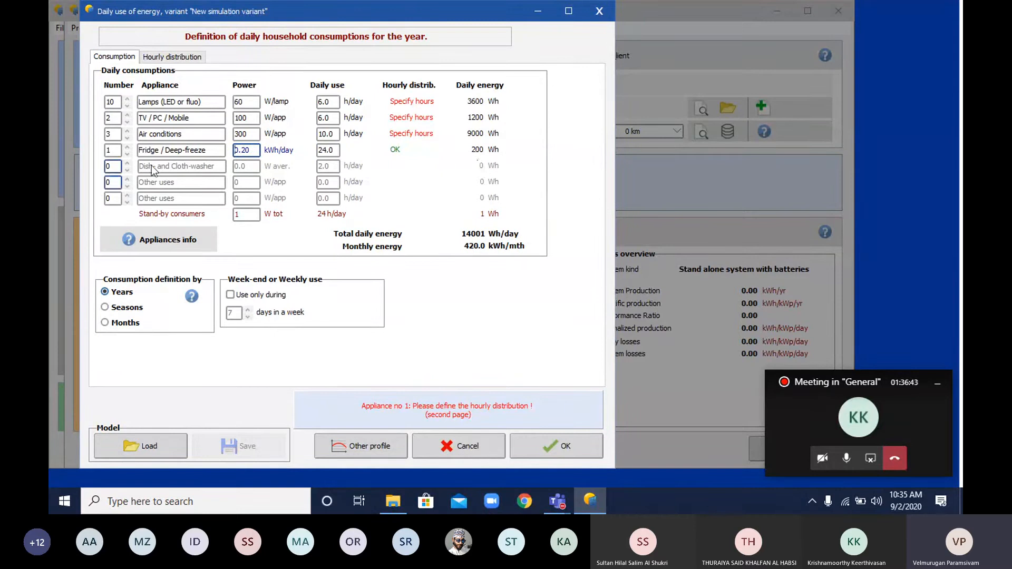
# Define one Dish- and Cloth-washer with an average power of 250 W.
pyautogui.click(113, 168)
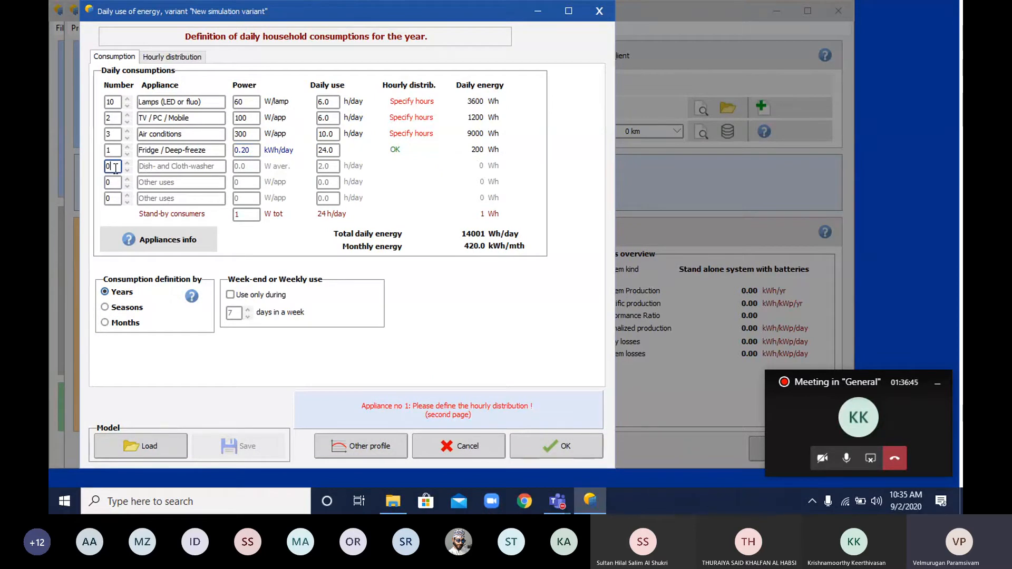
pyautogui.press('BackSpace')
pyautogui.write('1')
pyautogui.click(217, 166)
pyautogui.click(252, 166)
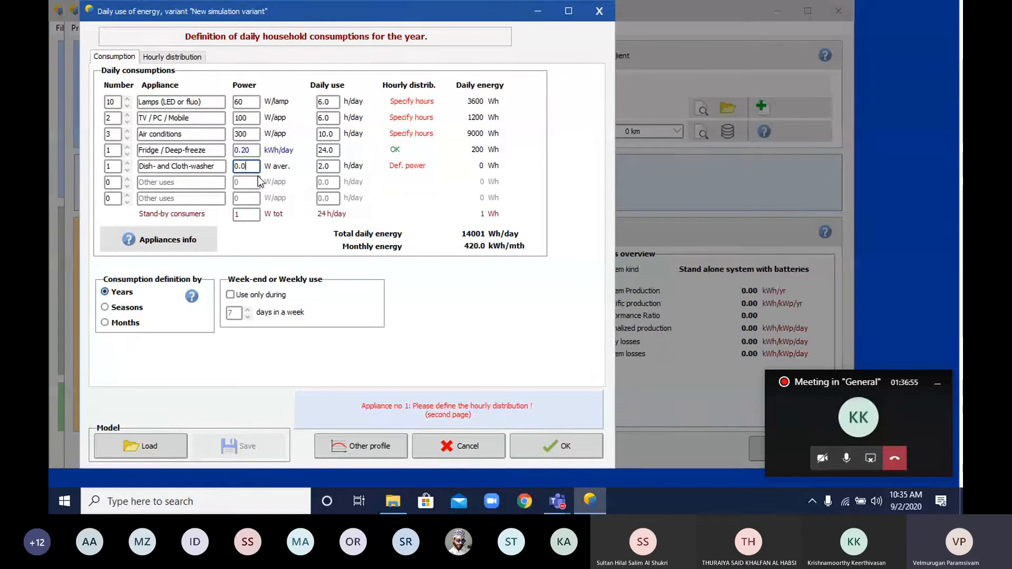
pyautogui.write('250')
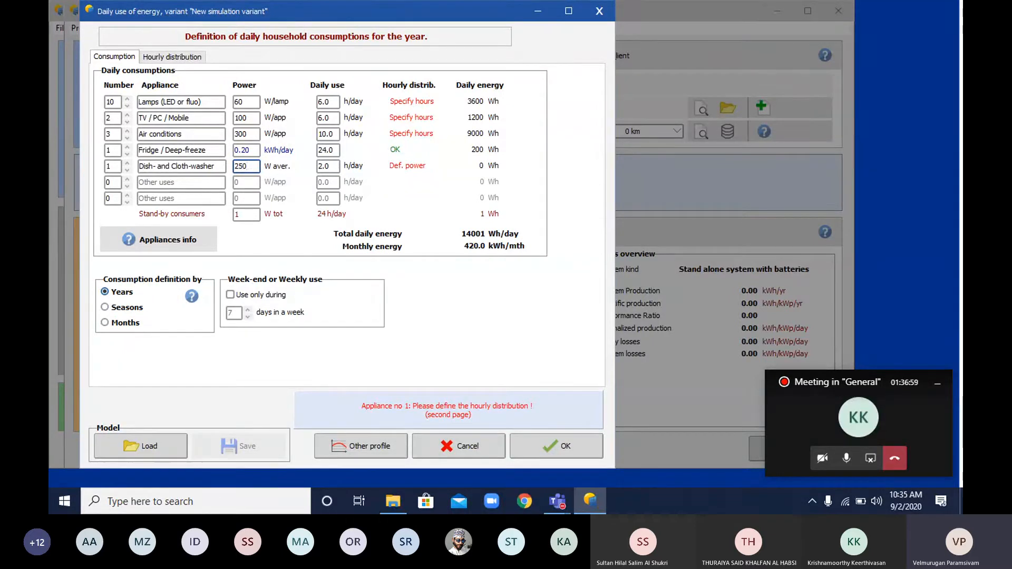
pyautogui.press('Return')
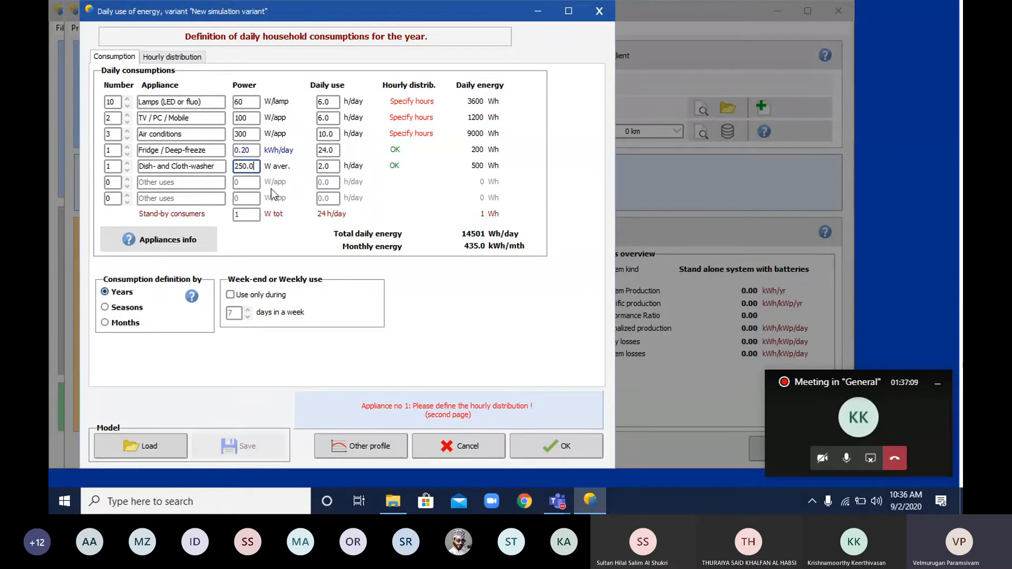
# Set the daily use of the Dish- and Cloth-washer to 0.5 hours.
pyautogui.click(336, 167)
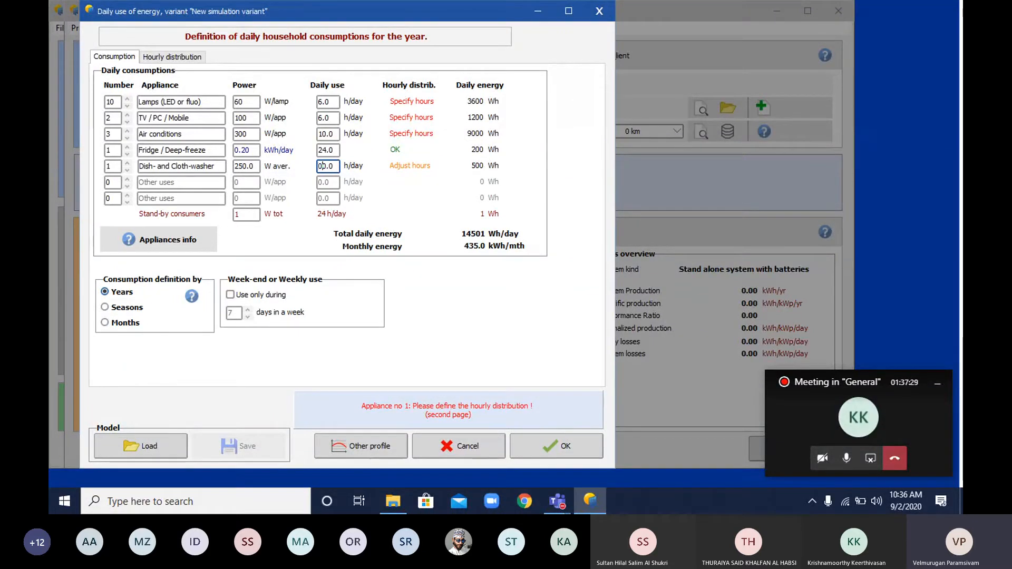
pyautogui.click(338, 171)
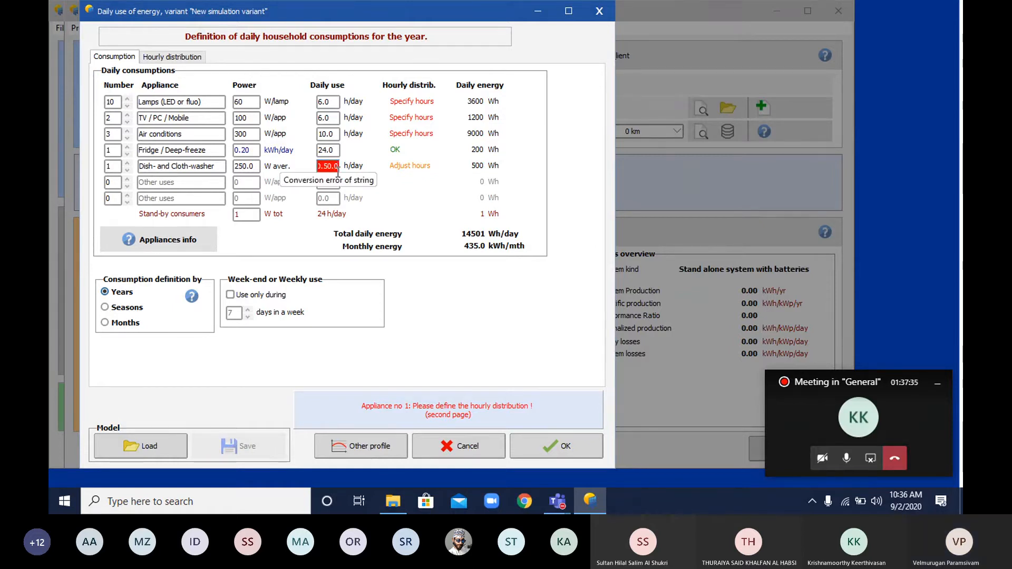
pyautogui.press('BackSpace')
pyautogui.press('BackSpace')
pyautogui.press('BackSpace')
pyautogui.press('BackSpace')
pyautogui.press('BackSpace')
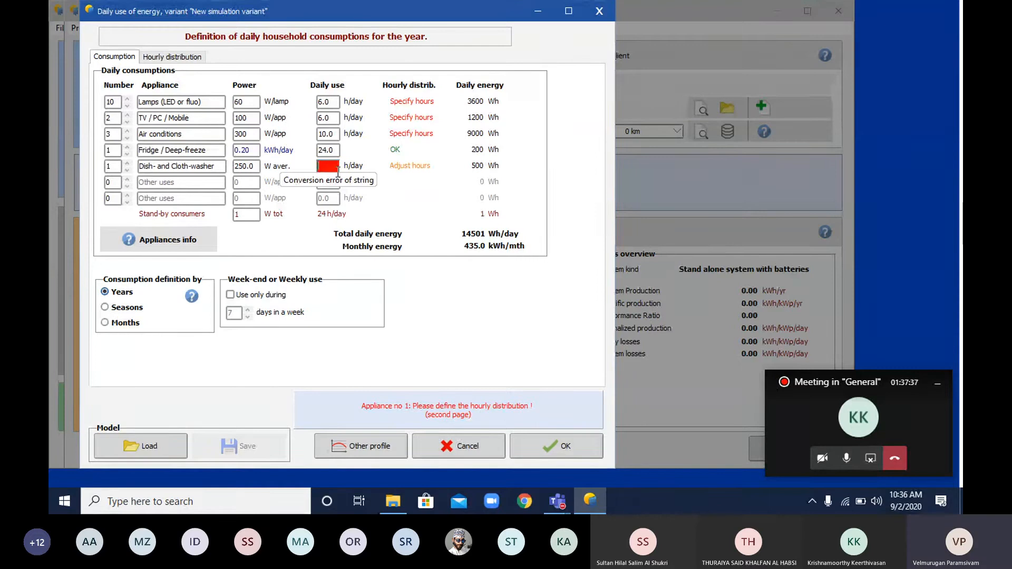
pyautogui.write('.5')
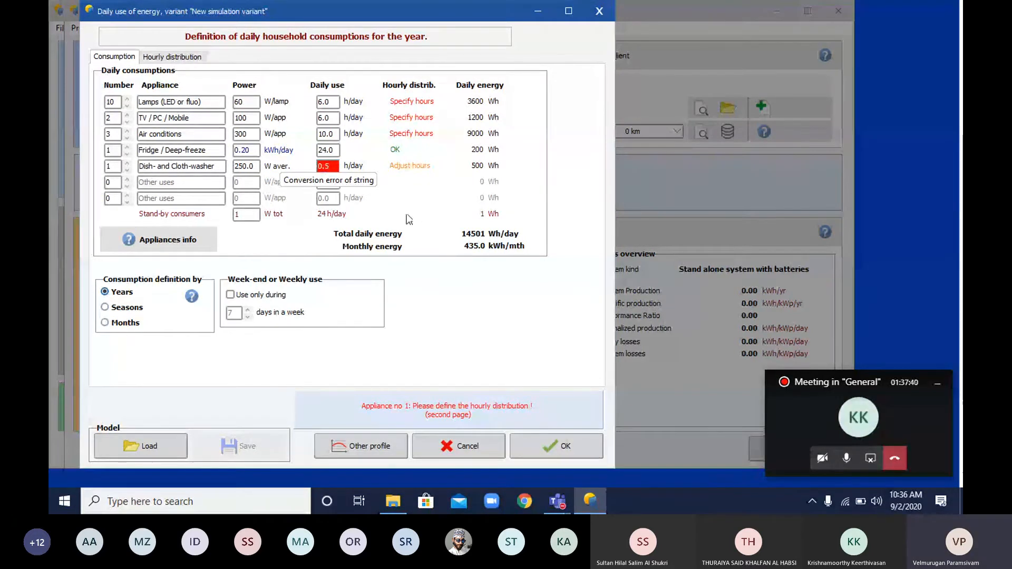
# Define one appliance in the first Other uses entry with 10 W power and 1 hour of daily use.
pyautogui.click(120, 182)
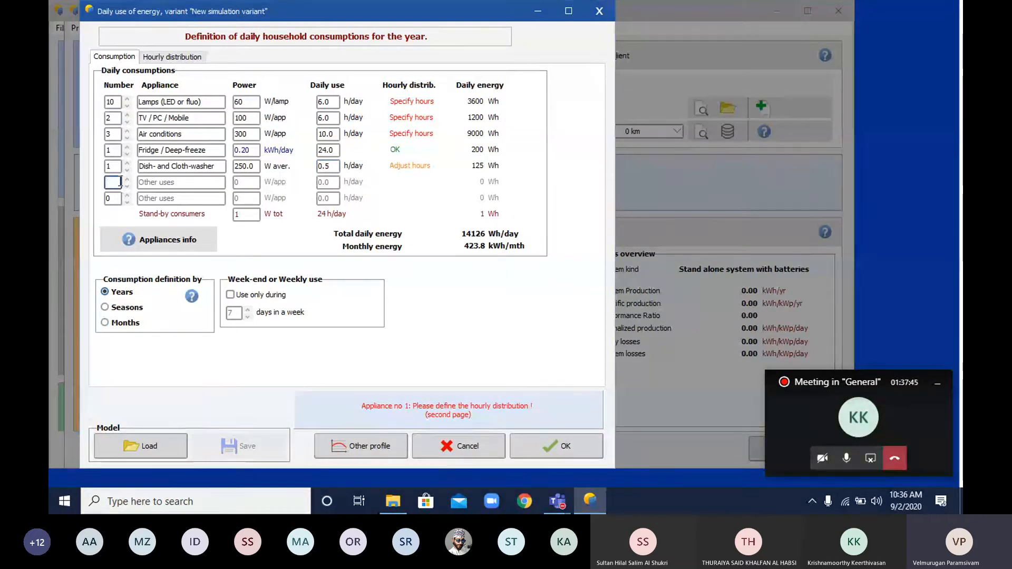
pyautogui.press('BackSpace')
pyautogui.write('1')
pyautogui.click(150, 183)
pyautogui.click(184, 185)
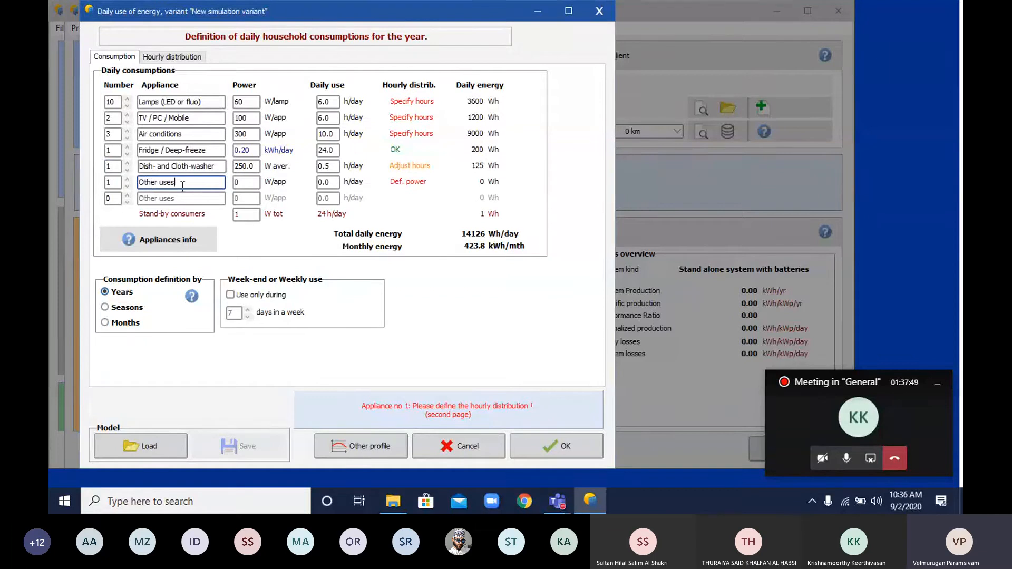
pyautogui.click(246, 183)
pyautogui.press('BackSpace')
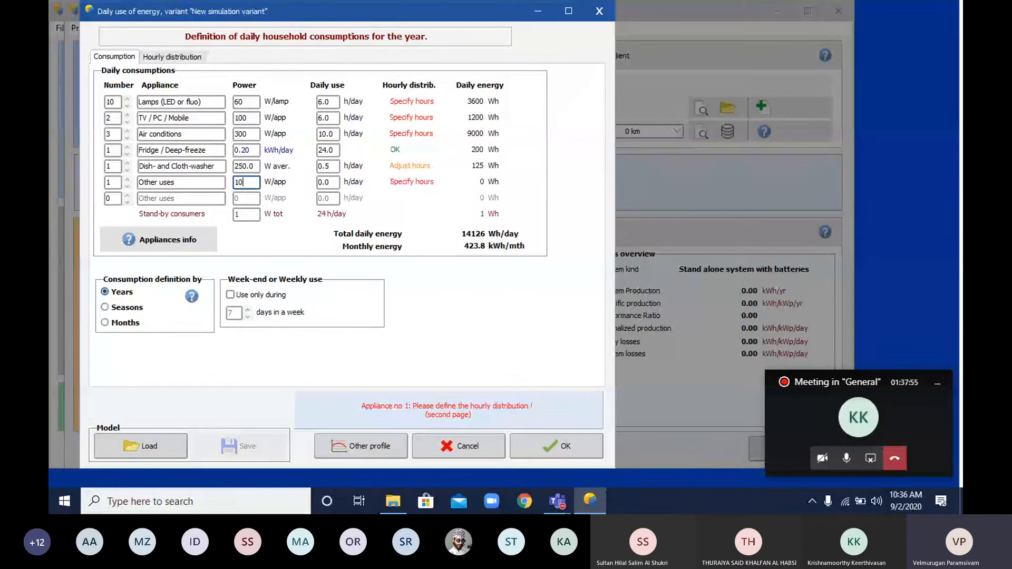
pyautogui.click(329, 181)
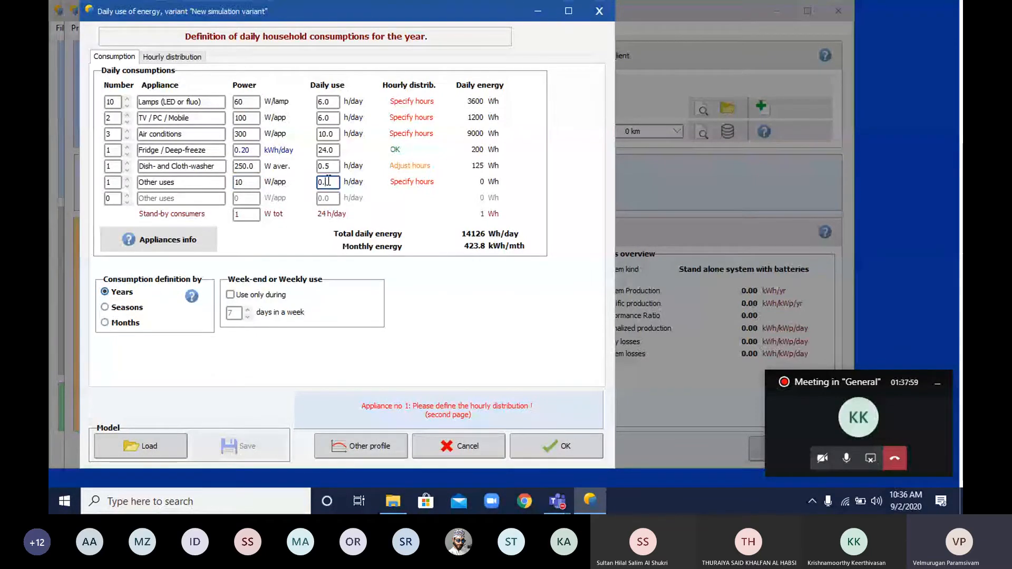
pyautogui.press('BackSpace')
pyautogui.press('BackSpace')
pyautogui.press('BackSpace')
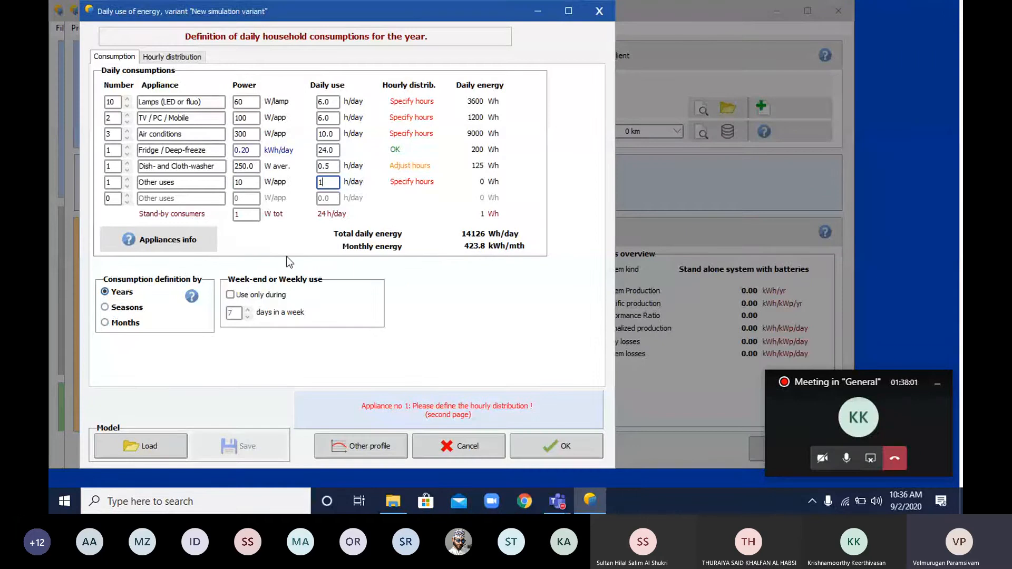
pyautogui.click(112, 200)
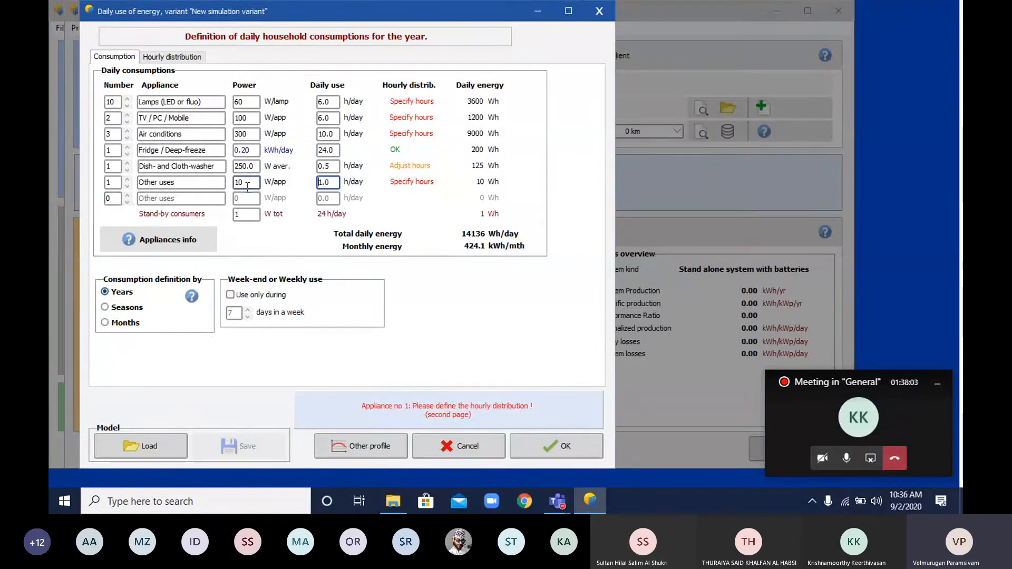
# In the hourly distribution, mark the lamps as used from 20H to 23H.
pyautogui.click(120, 102)
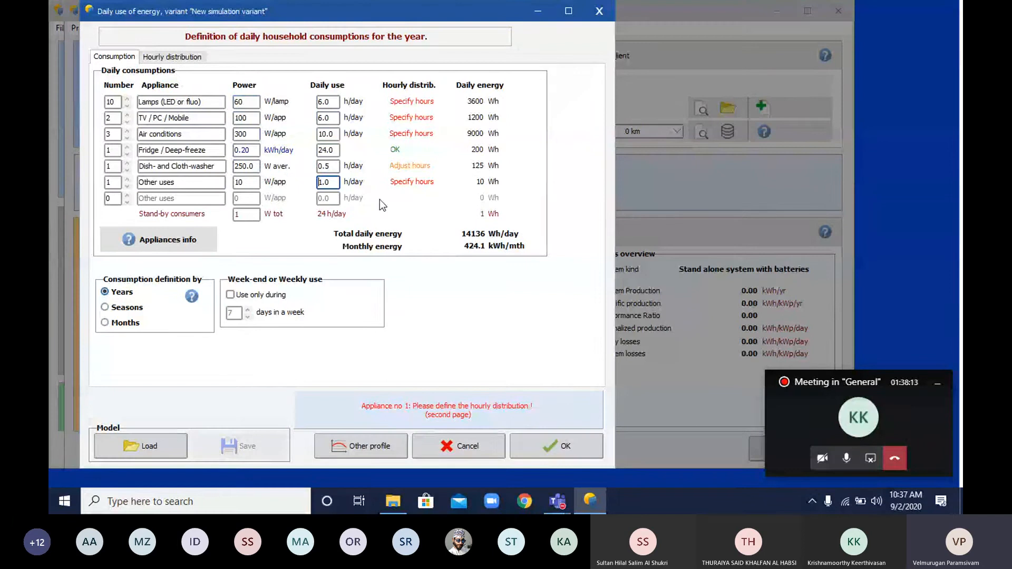
pyautogui.click(171, 58)
pyautogui.click(111, 57)
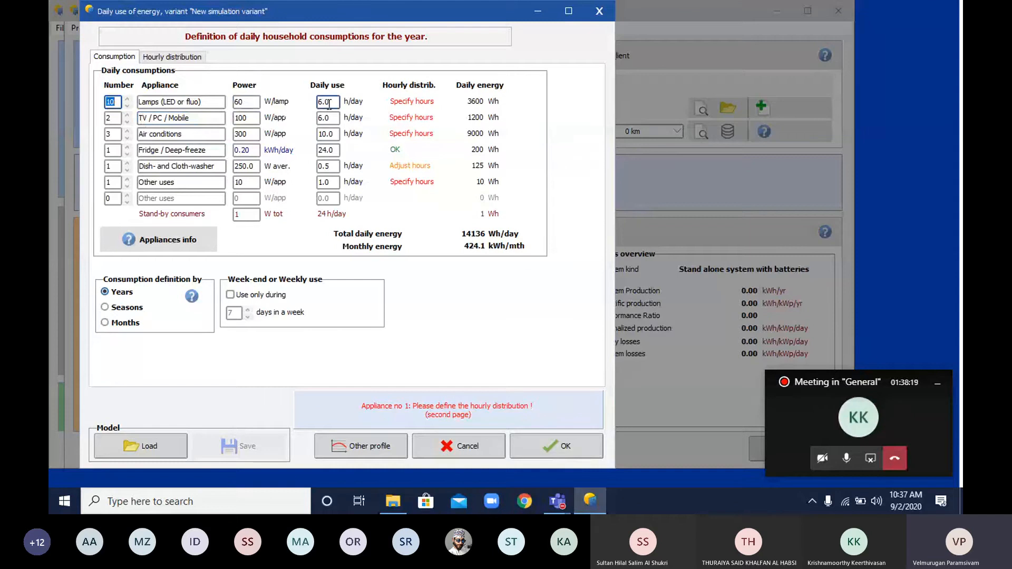
pyautogui.click(172, 57)
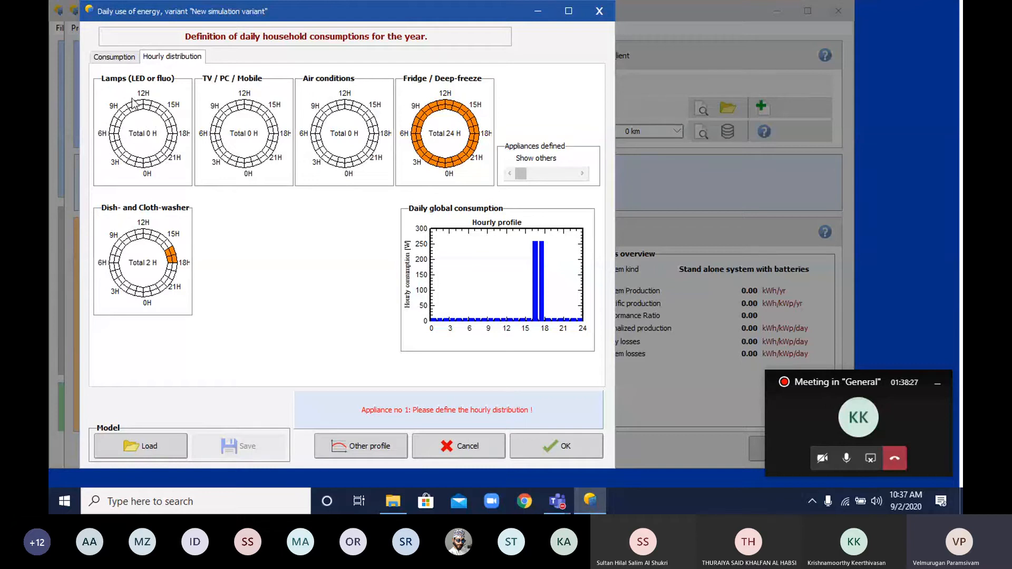
pyautogui.click(162, 160)
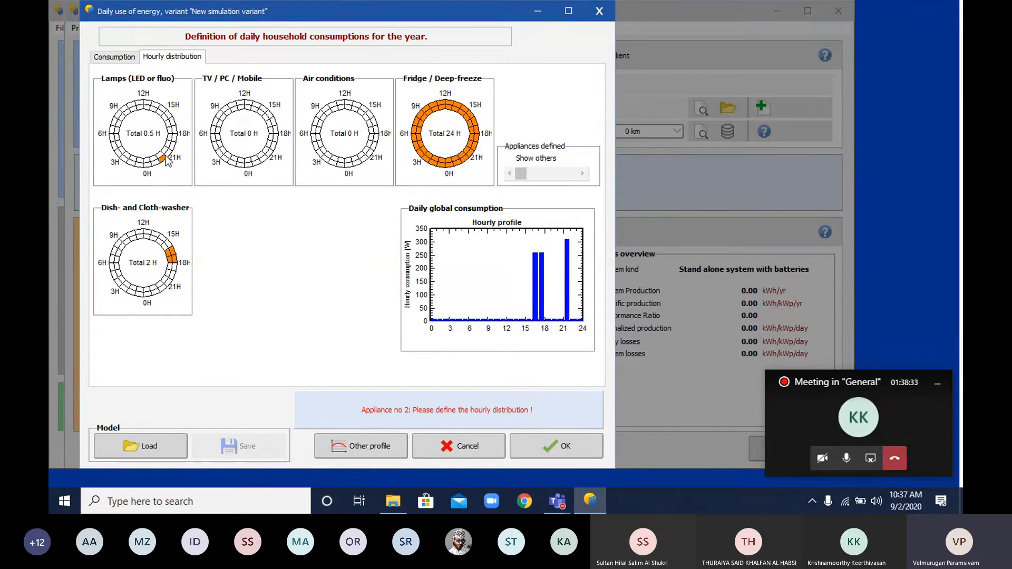
pyautogui.click(168, 154)
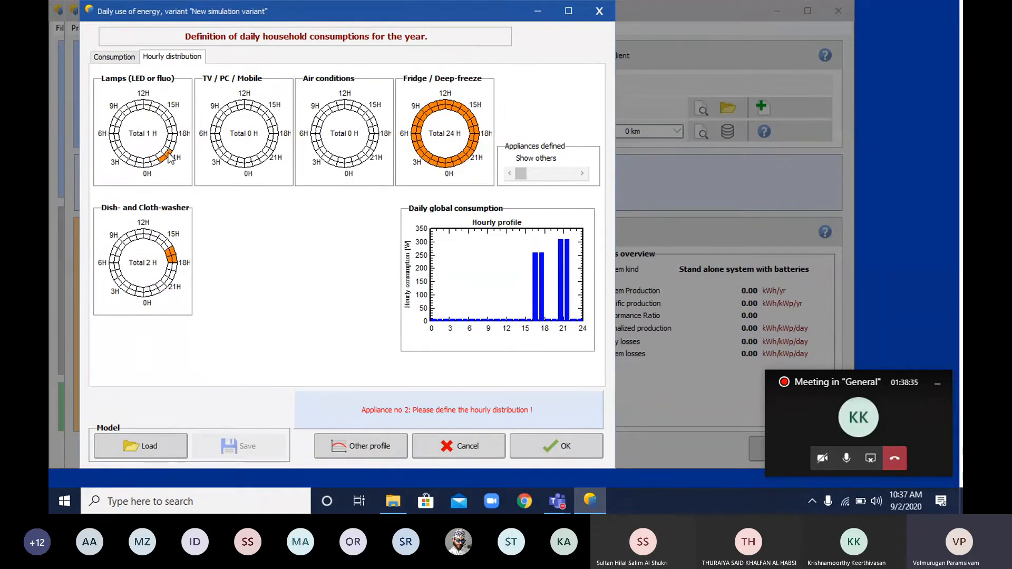
pyautogui.click(167, 154)
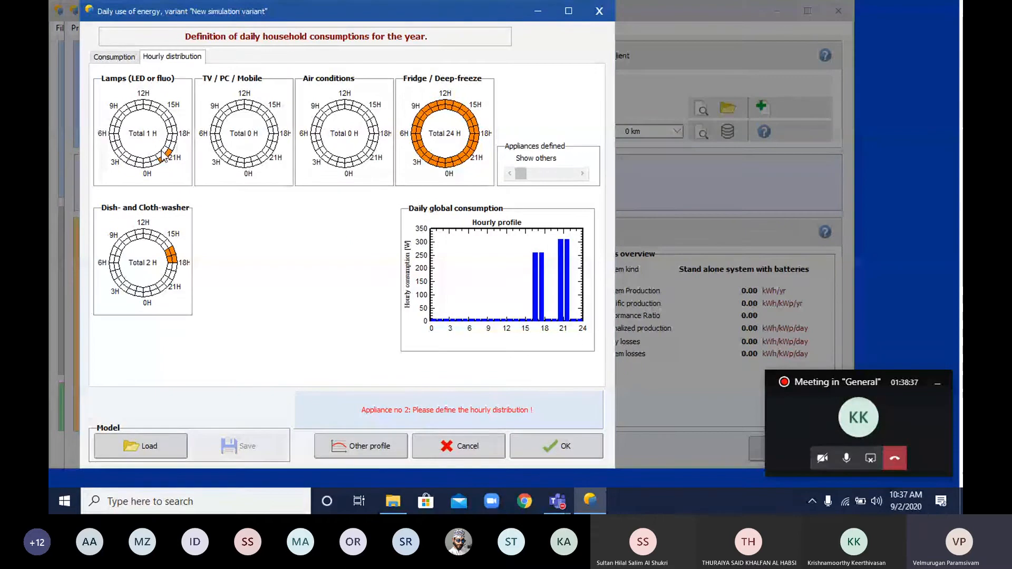
pyautogui.click(160, 153)
pyautogui.click(154, 157)
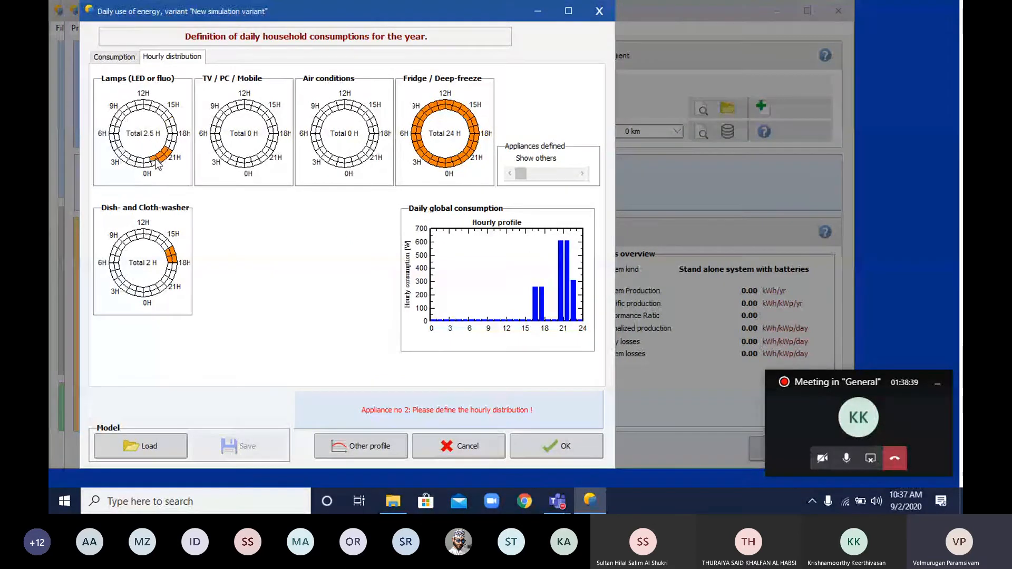
pyautogui.click(155, 163)
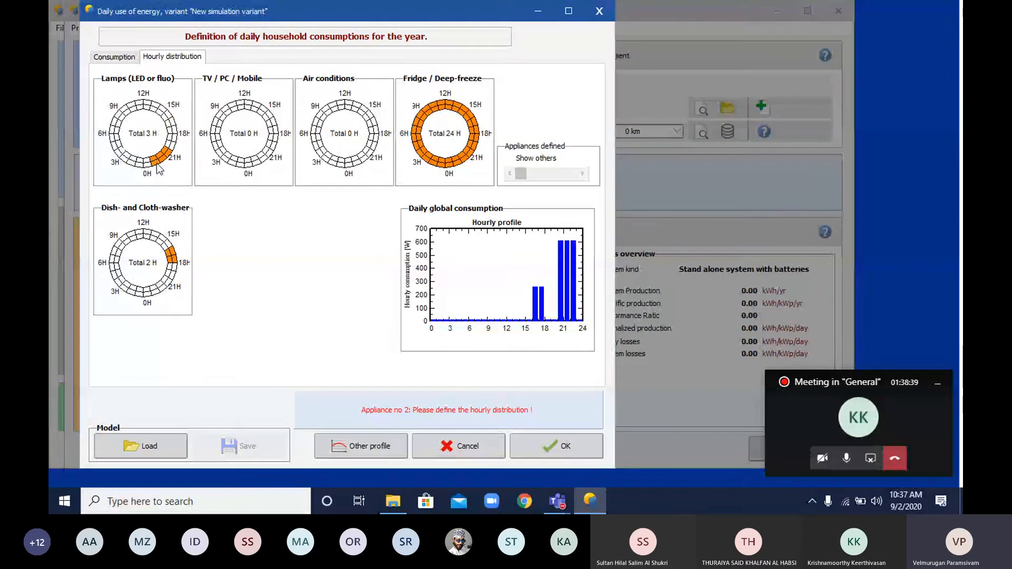
# Add 16H to 17H and 18H to 20H to the lamps' hours of use, completing 6 hours per day.
pyautogui.click(171, 139)
pyautogui.click(173, 141)
pyautogui.click(171, 131)
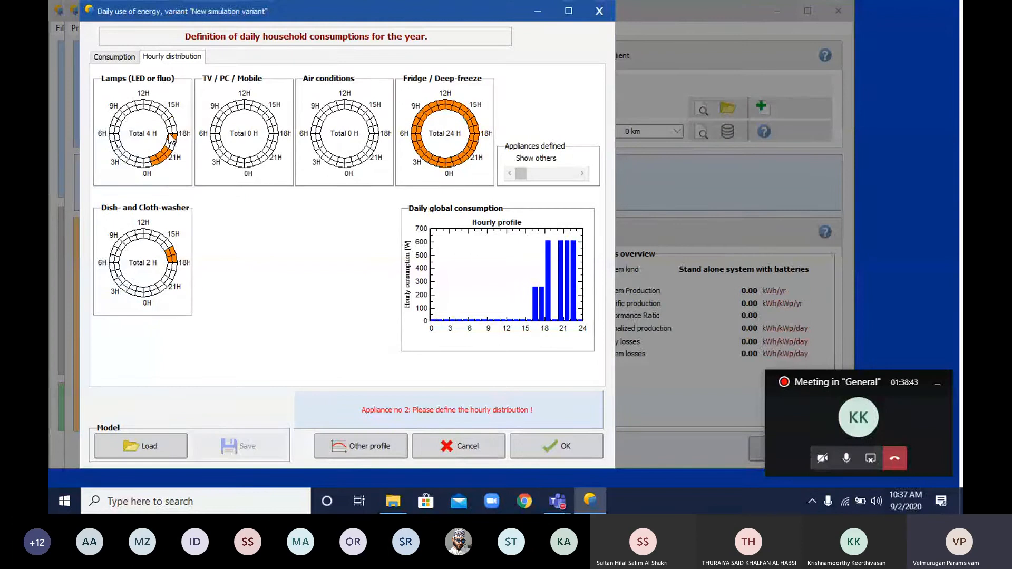
pyautogui.click(172, 127)
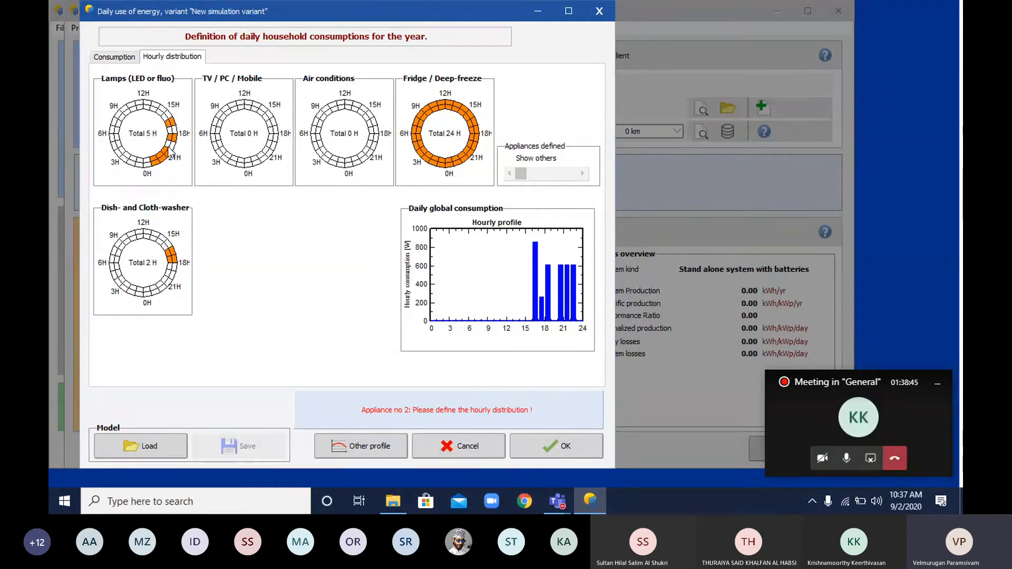
pyautogui.click(170, 148)
pyautogui.click(173, 140)
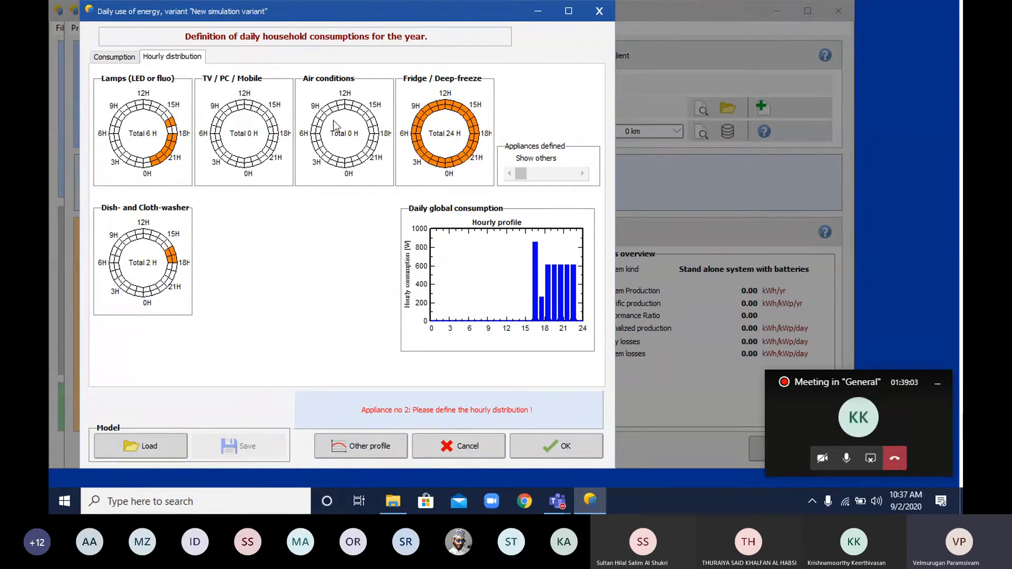
# In the hourly distribution, mark TV / PC / Mobile as used at 16H to 17H, 18H to 21H, 22H to 23H and 0H to 1H, totalling 6 hours.
pyautogui.click(104, 58)
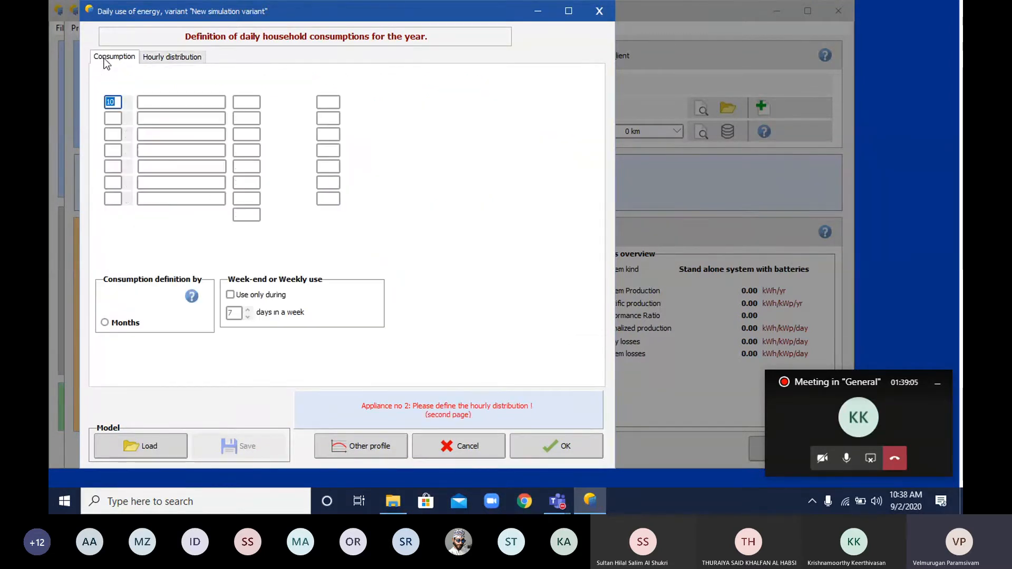
pyautogui.click(163, 58)
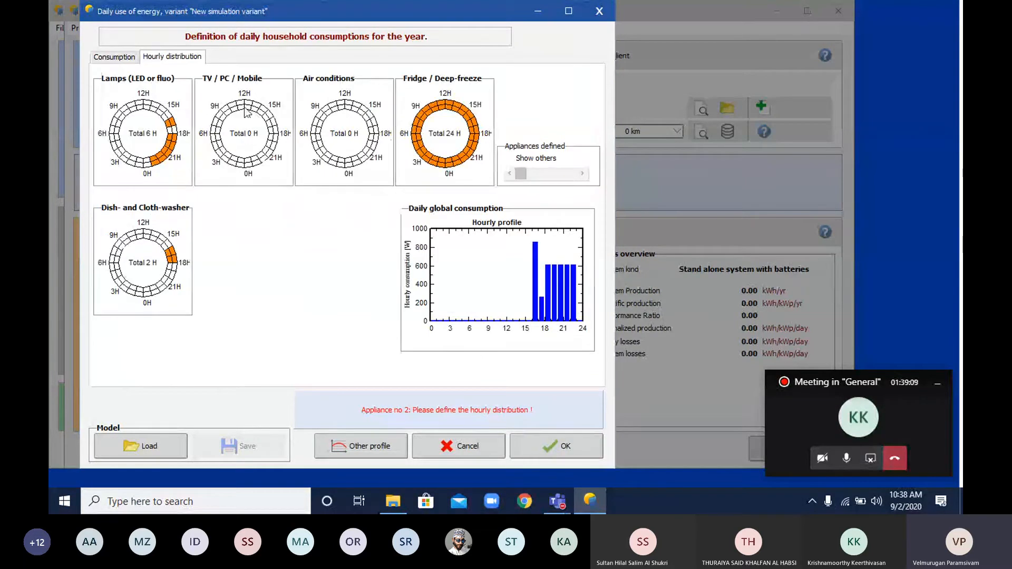
pyautogui.click(272, 124)
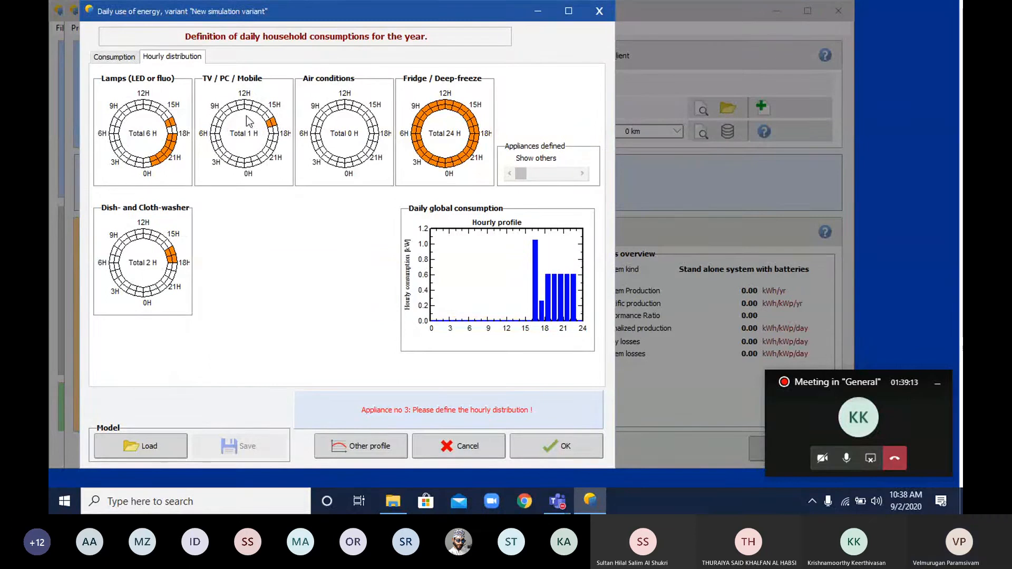
pyautogui.click(269, 155)
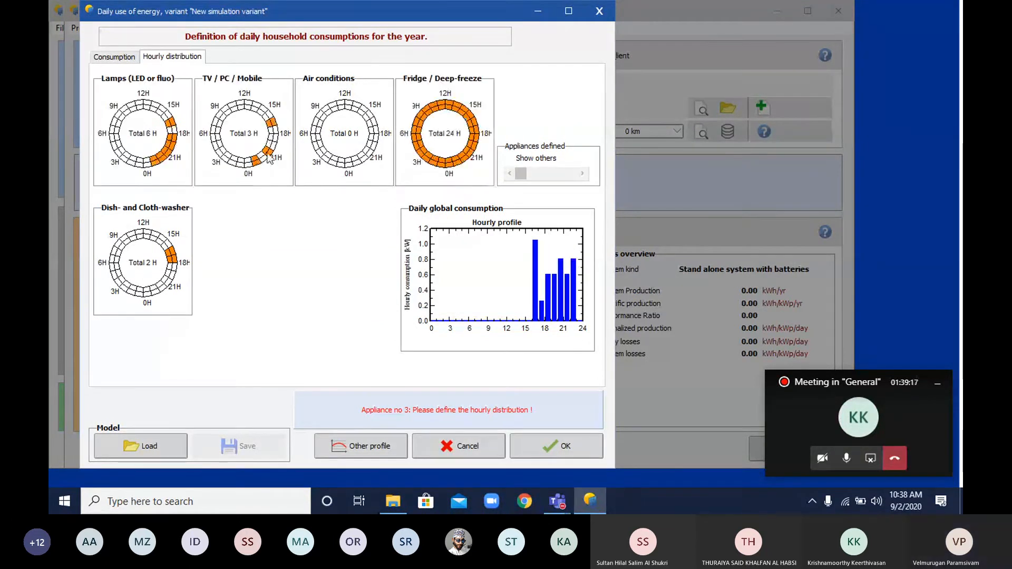
pyautogui.click(241, 166)
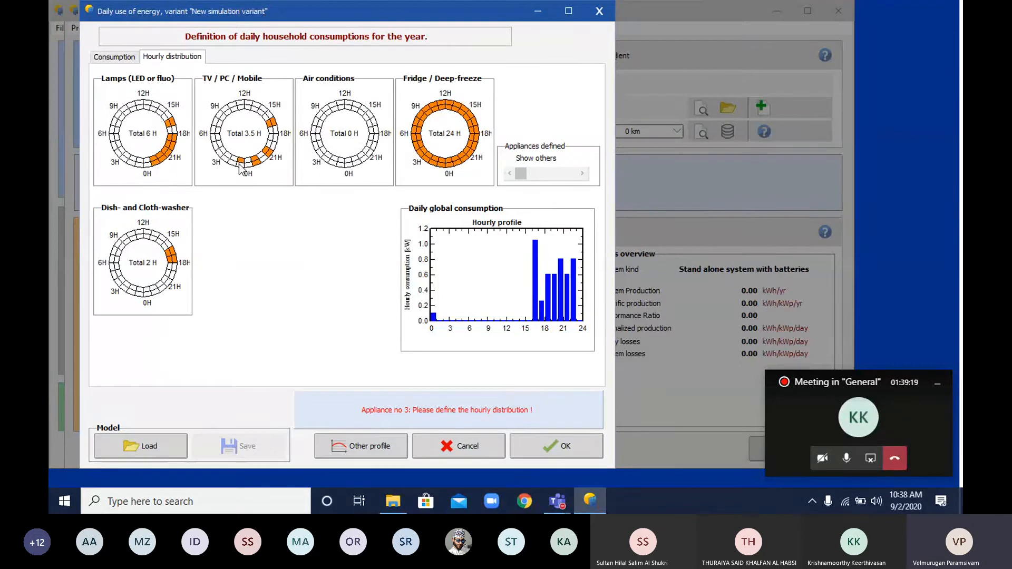
pyautogui.click(271, 138)
pyautogui.click(272, 140)
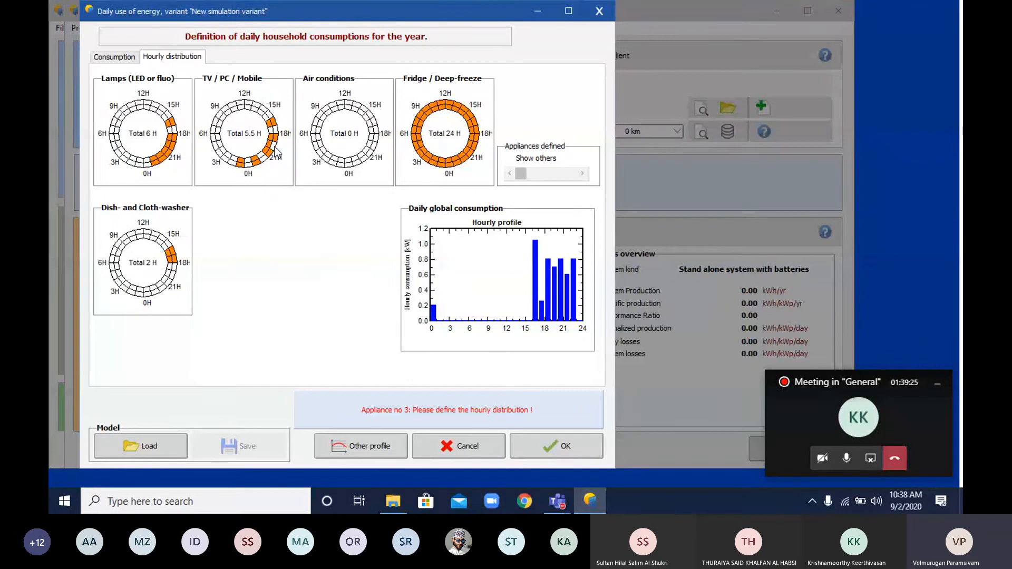
pyautogui.click(274, 146)
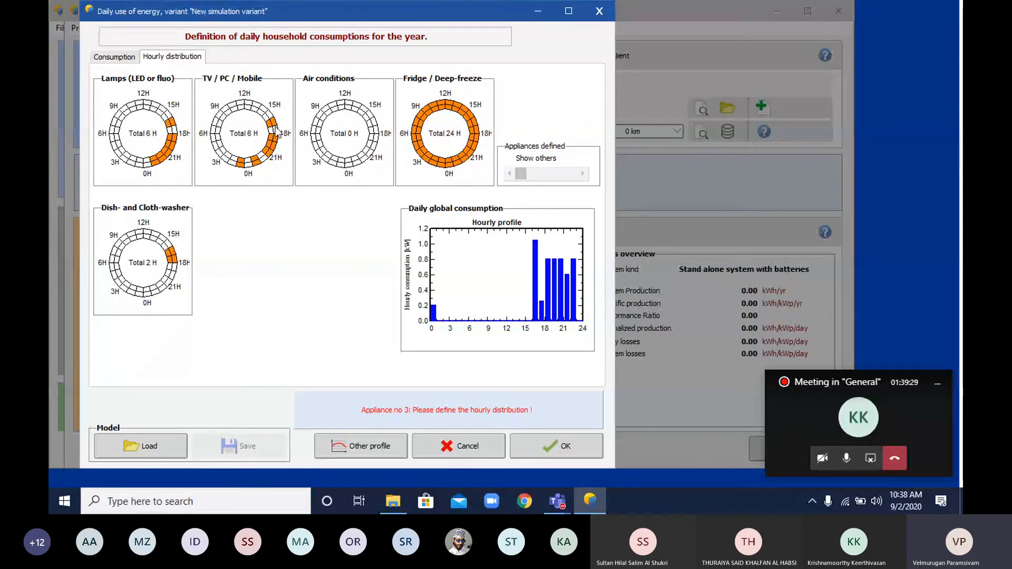
pyautogui.click(275, 128)
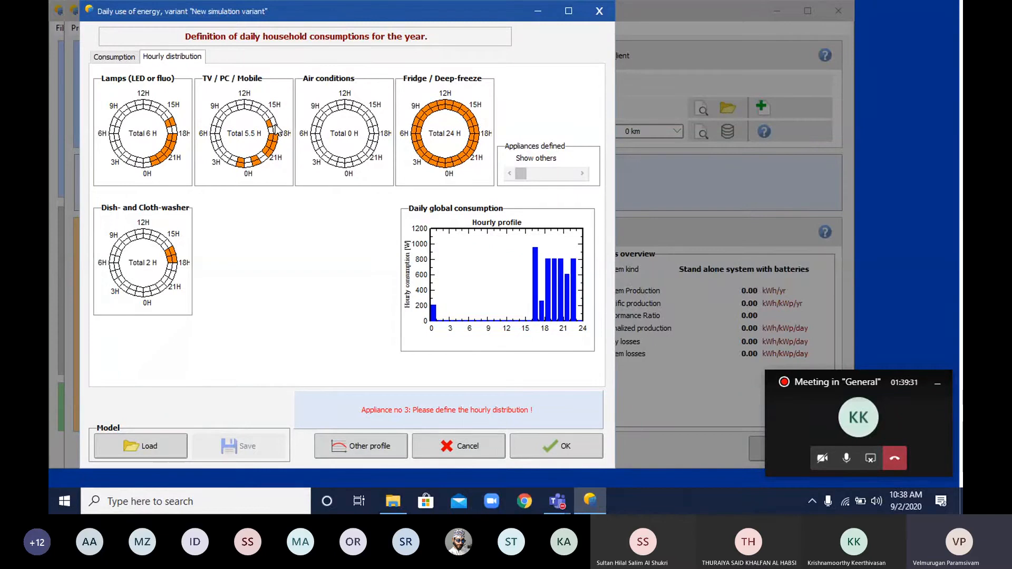
pyautogui.click(274, 128)
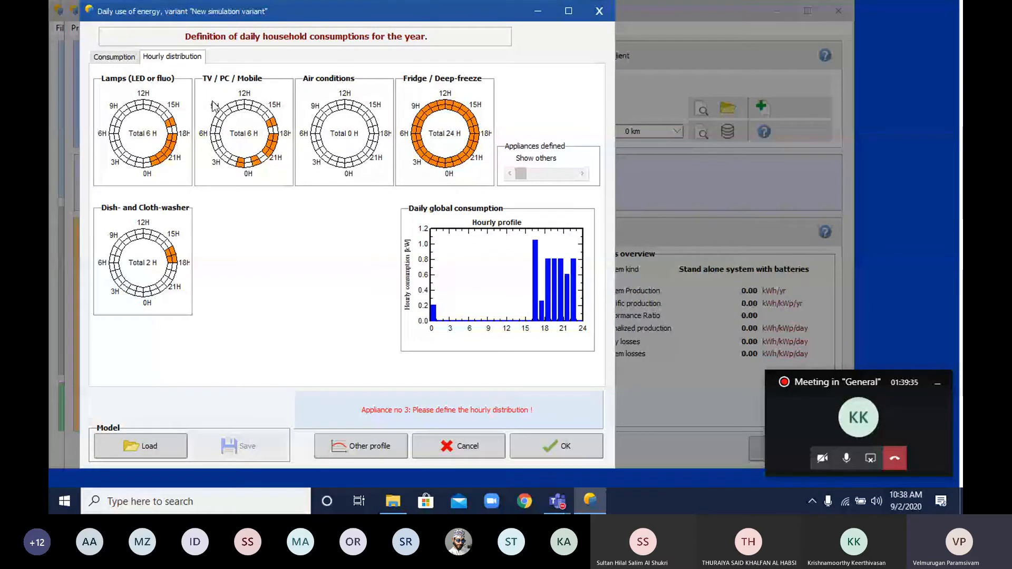
# Mark the air conditions as used from 12H to 14H, 15H to 16H, 17H to 18H and 19H to 20H.
pyautogui.click(124, 58)
pyautogui.click(154, 58)
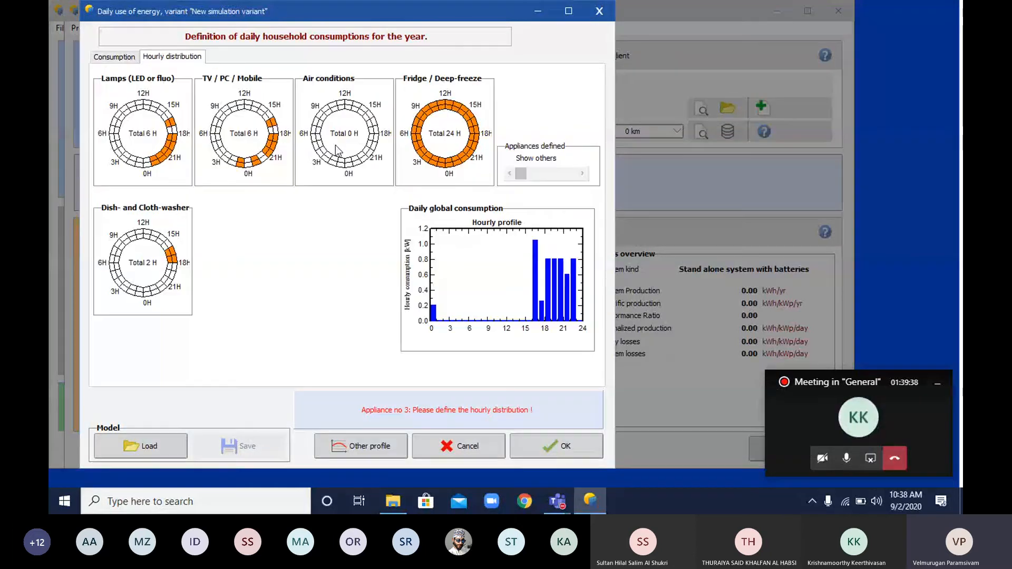
pyautogui.click(348, 106)
pyautogui.click(351, 106)
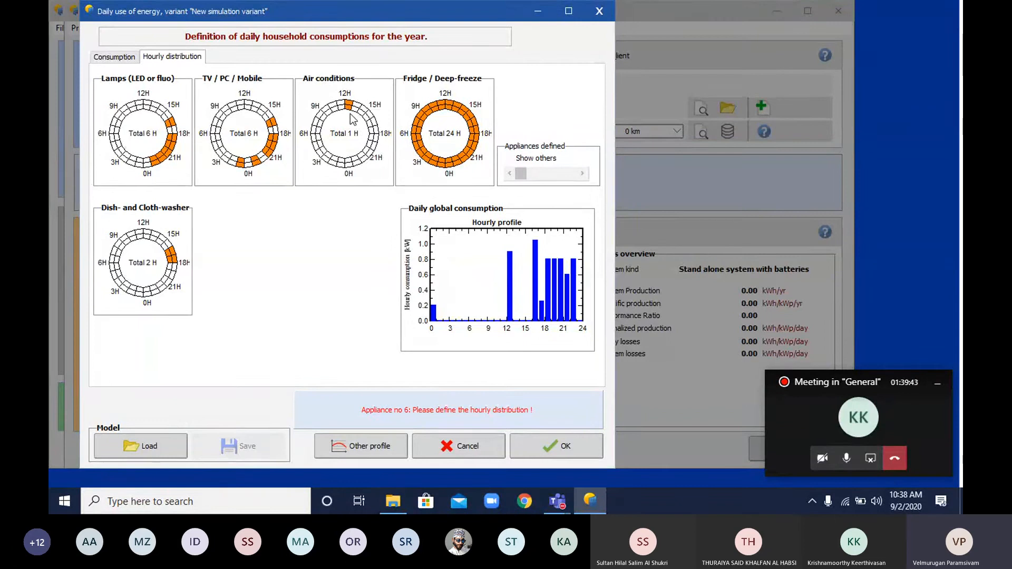
pyautogui.click(360, 108)
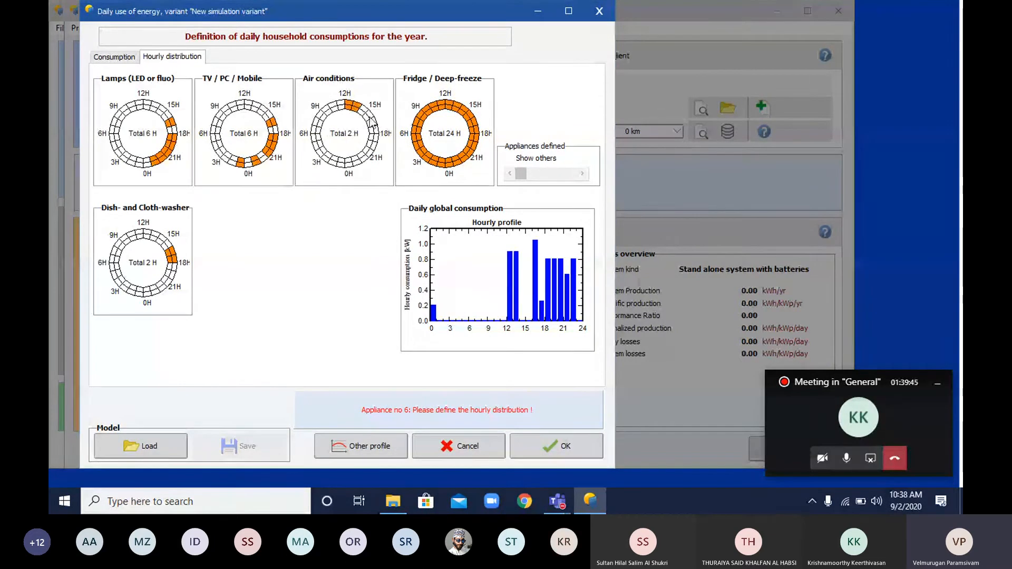
pyautogui.click(368, 121)
pyautogui.click(373, 122)
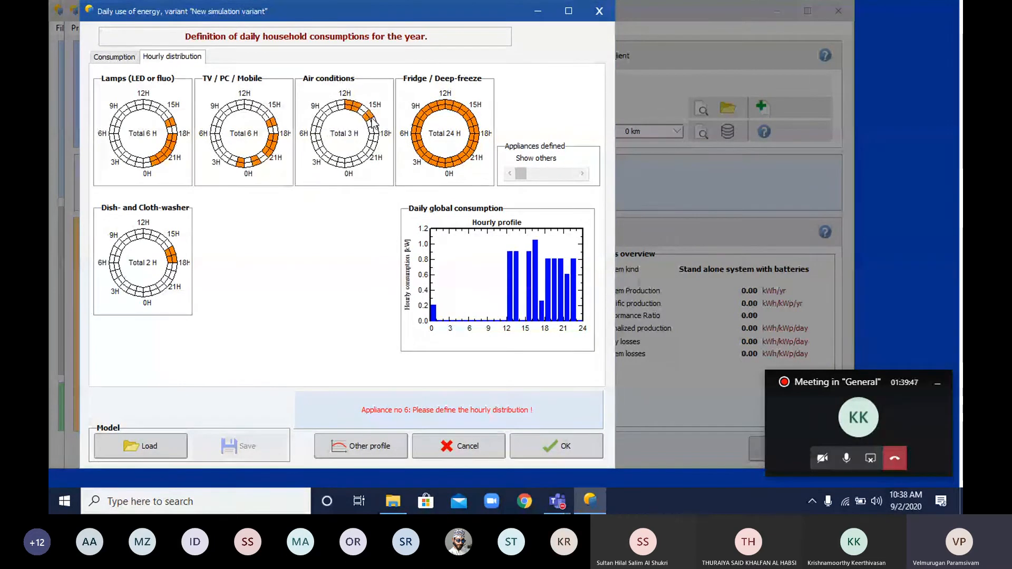
pyautogui.click(376, 132)
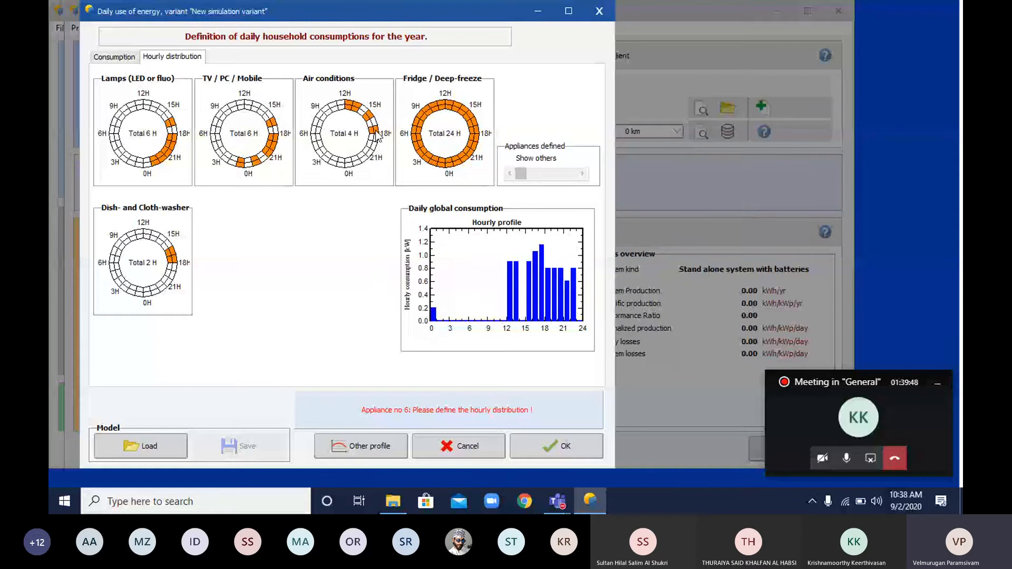
pyautogui.click(370, 141)
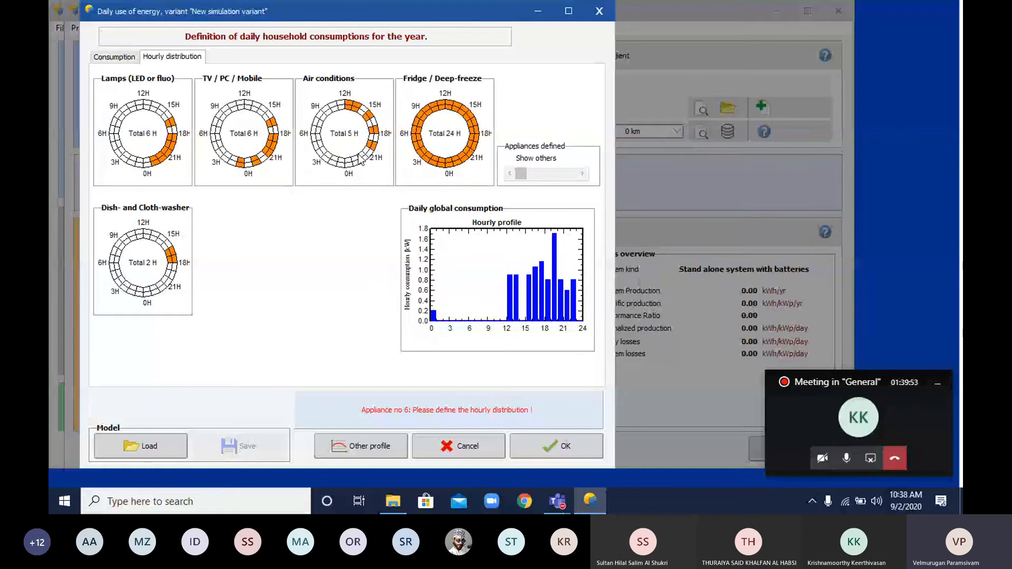
# Add 21H to 22H, 23H to 0H and 9H to 12H to the air conditions' hours of use, completing 10 hours per day.
pyautogui.click(365, 159)
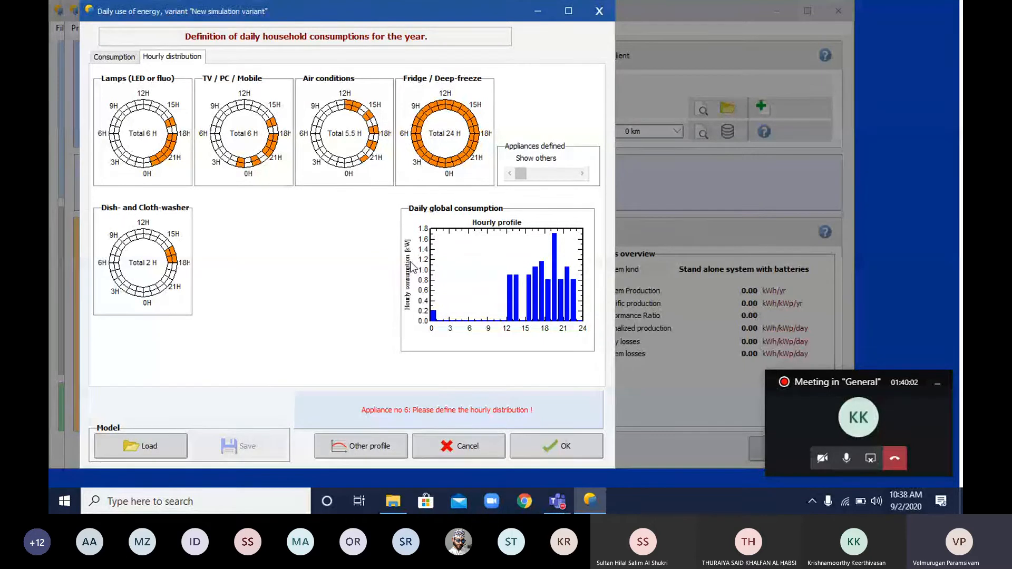
pyautogui.click(361, 159)
pyautogui.click(347, 166)
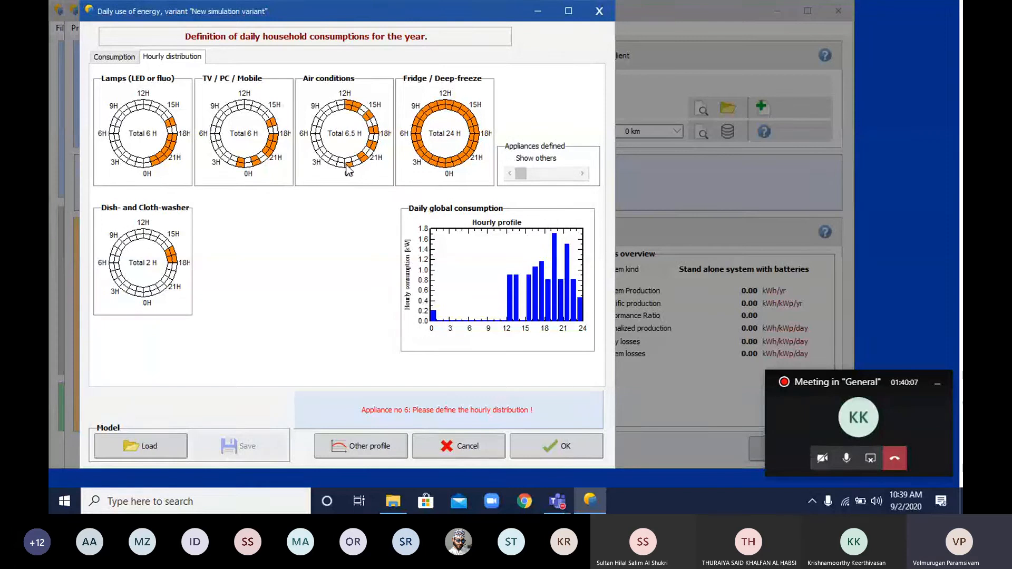
pyautogui.click(347, 166)
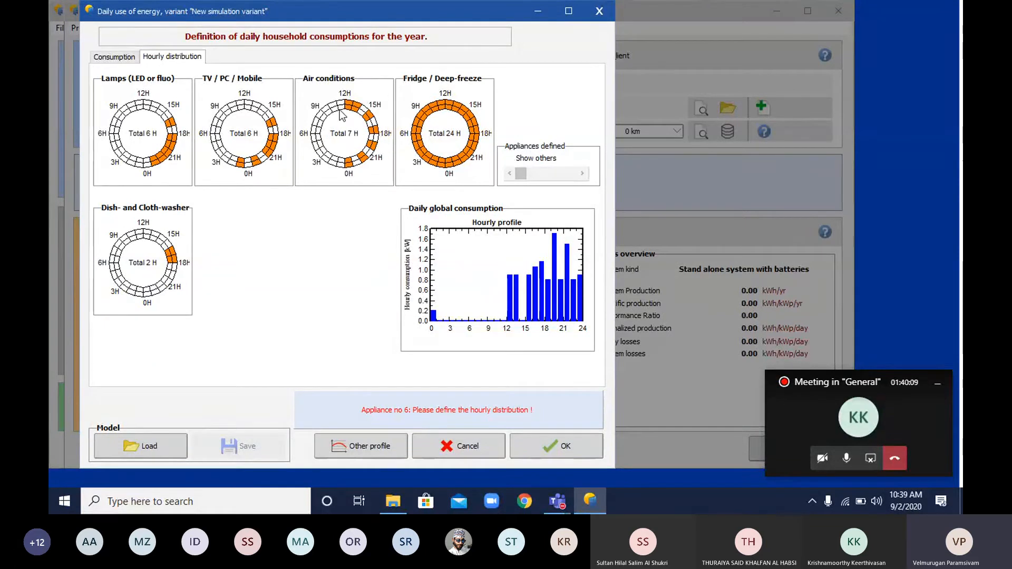
pyautogui.click(340, 112)
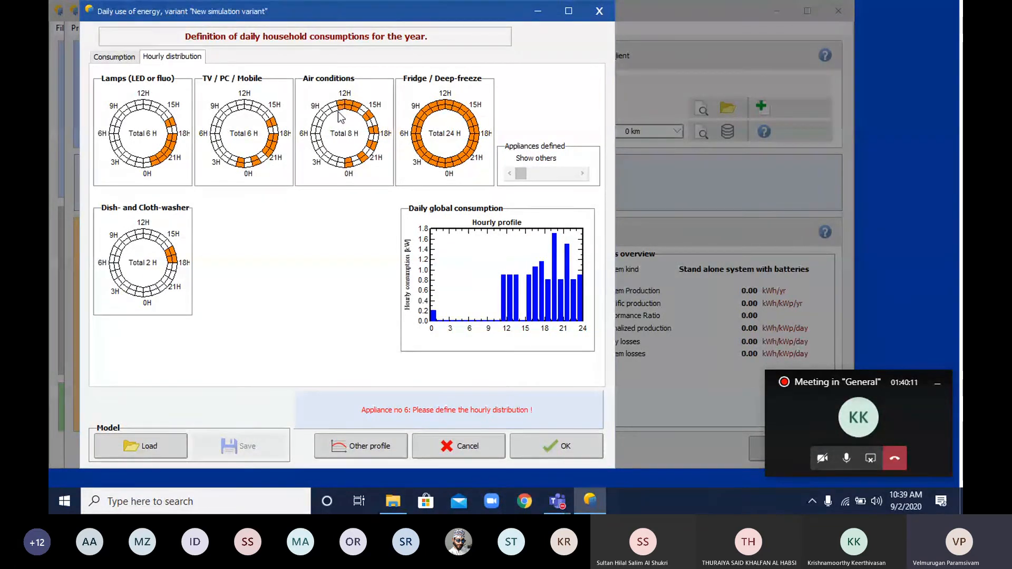
pyautogui.click(336, 107)
pyautogui.click(338, 111)
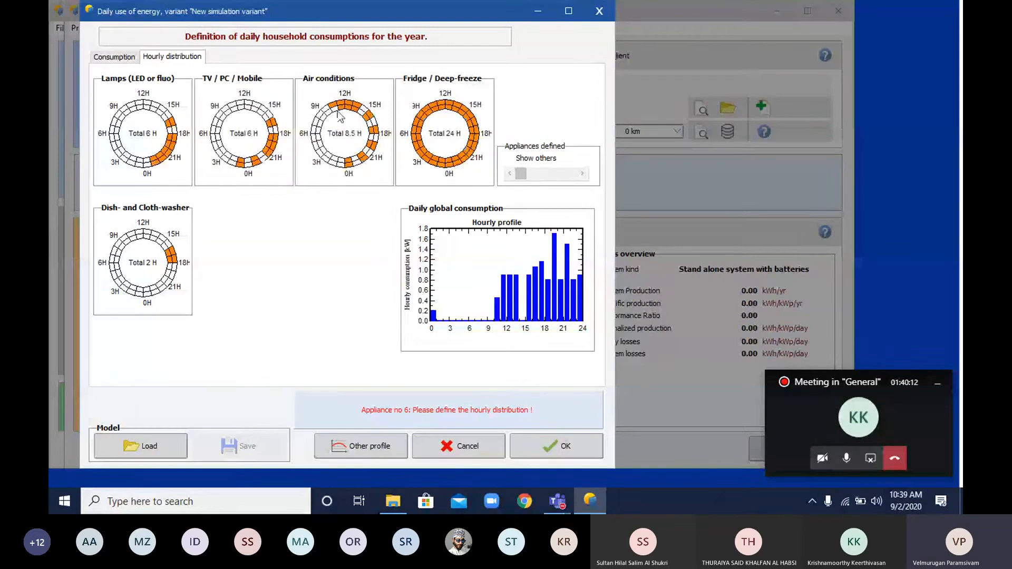
pyautogui.click(334, 115)
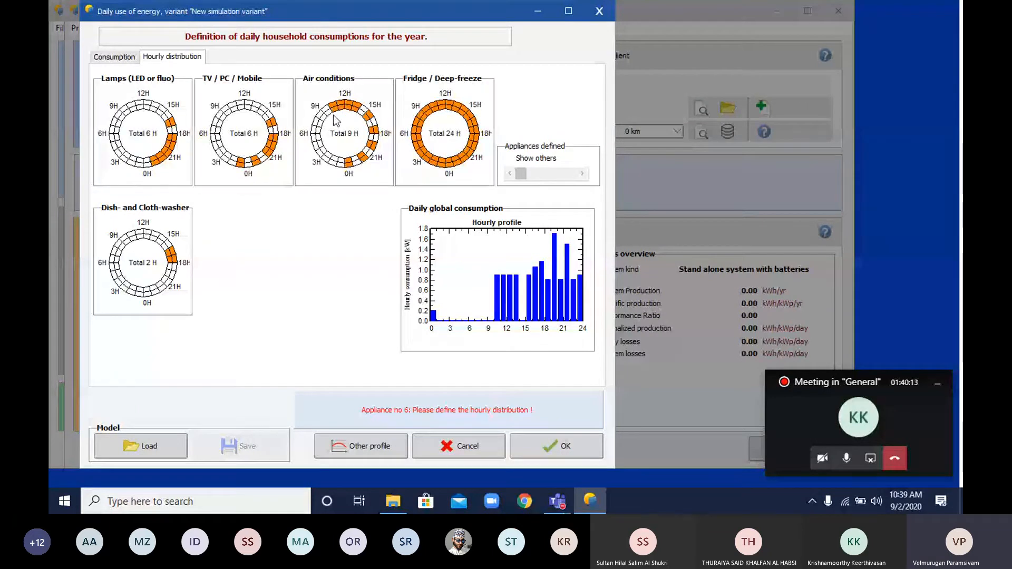
pyautogui.click(331, 117)
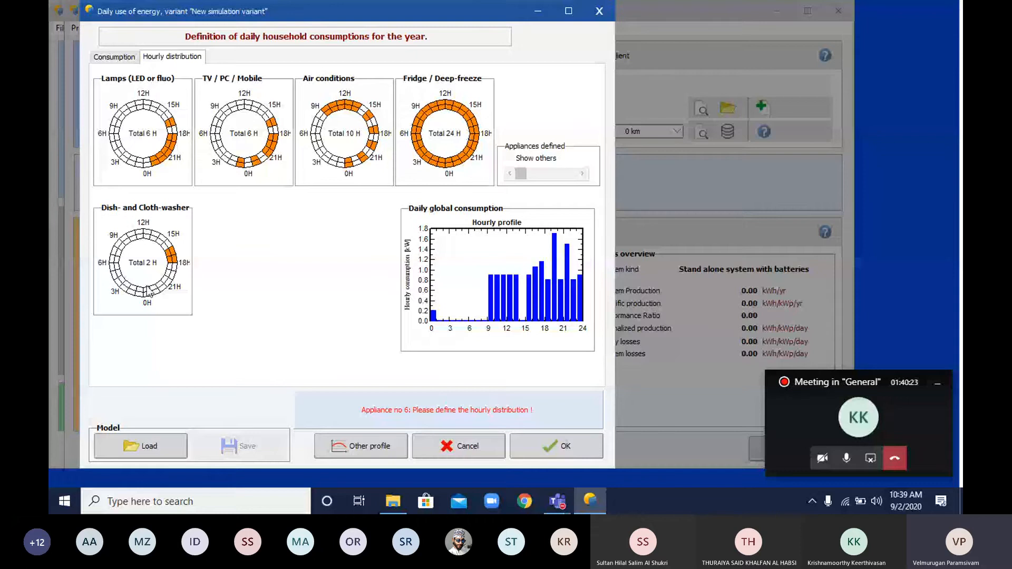
# Reduce the Dish- and Cloth-washer's hours of use to a single half-hour between 16H and 17H.
pyautogui.click(115, 57)
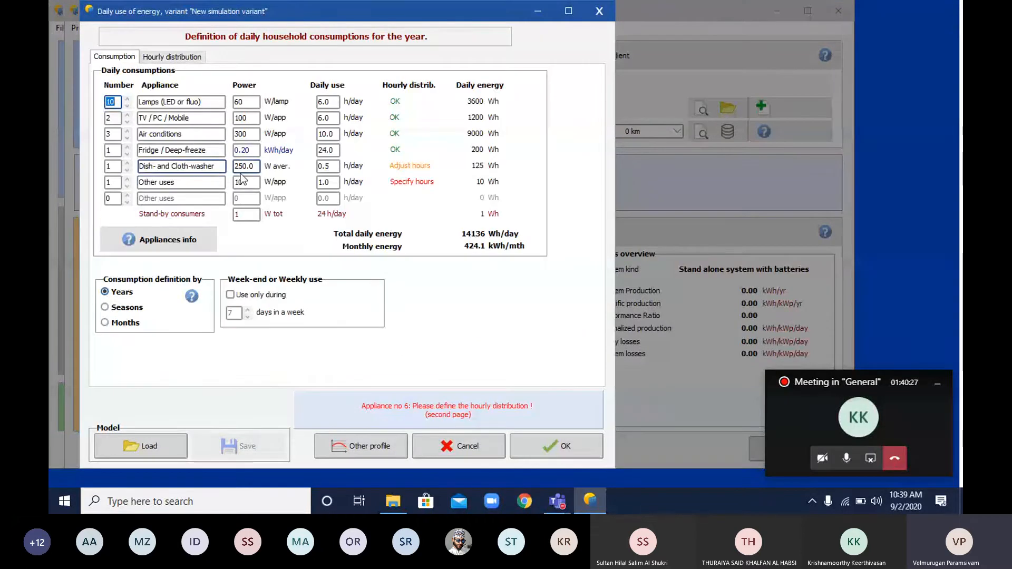
pyautogui.click(175, 58)
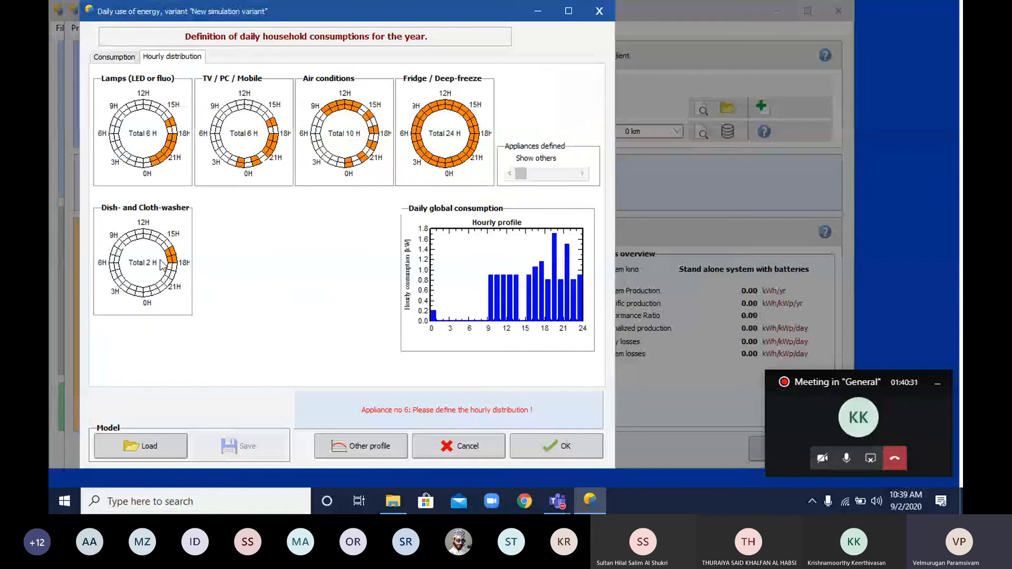
pyautogui.click(174, 261)
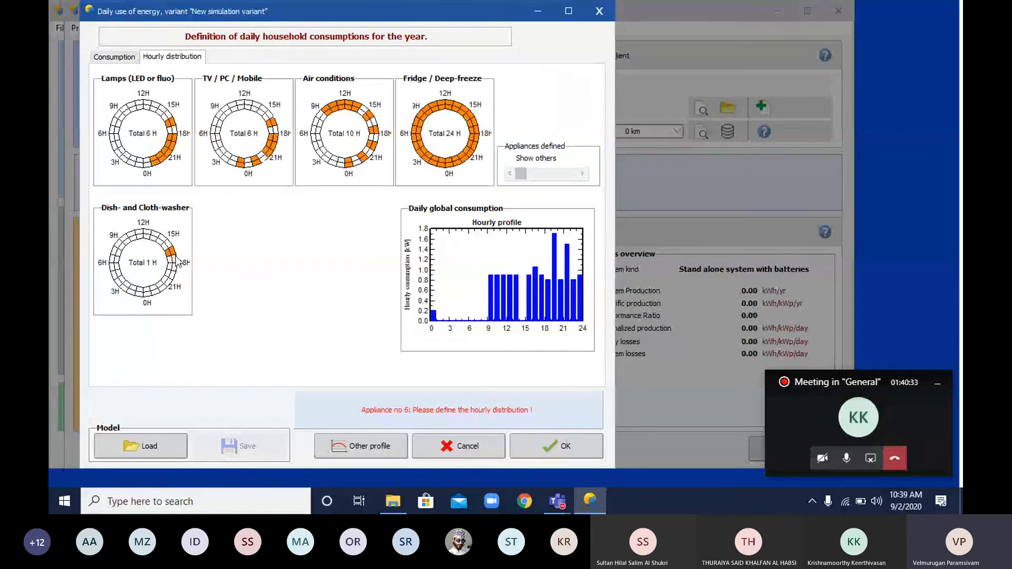
pyautogui.click(176, 257)
pyautogui.click(174, 258)
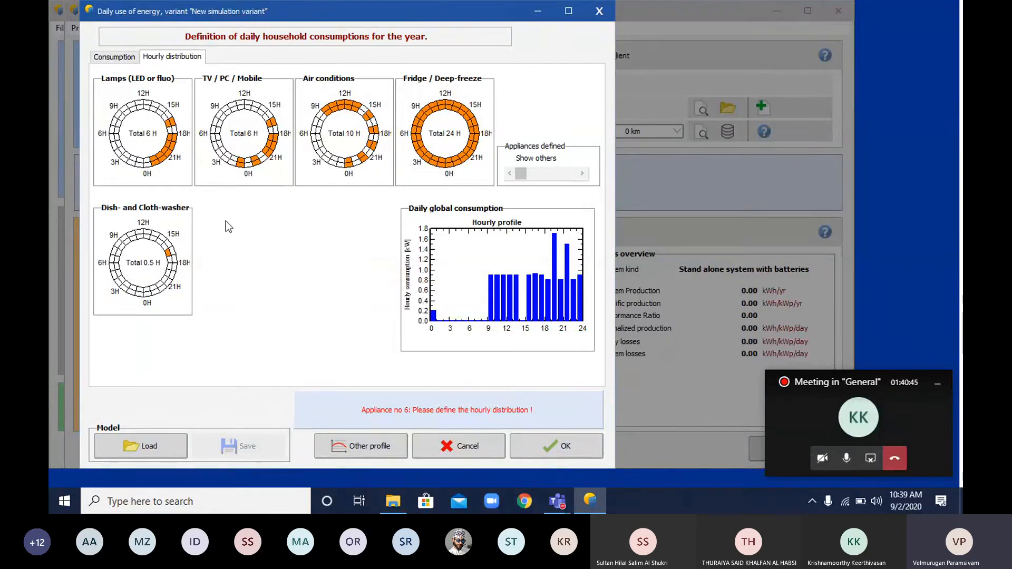
# Assign Other uses one half-hour between 8H and 9H and another between 11H and 12H, and check the hourly status in the consumption table.
pyautogui.click(583, 174)
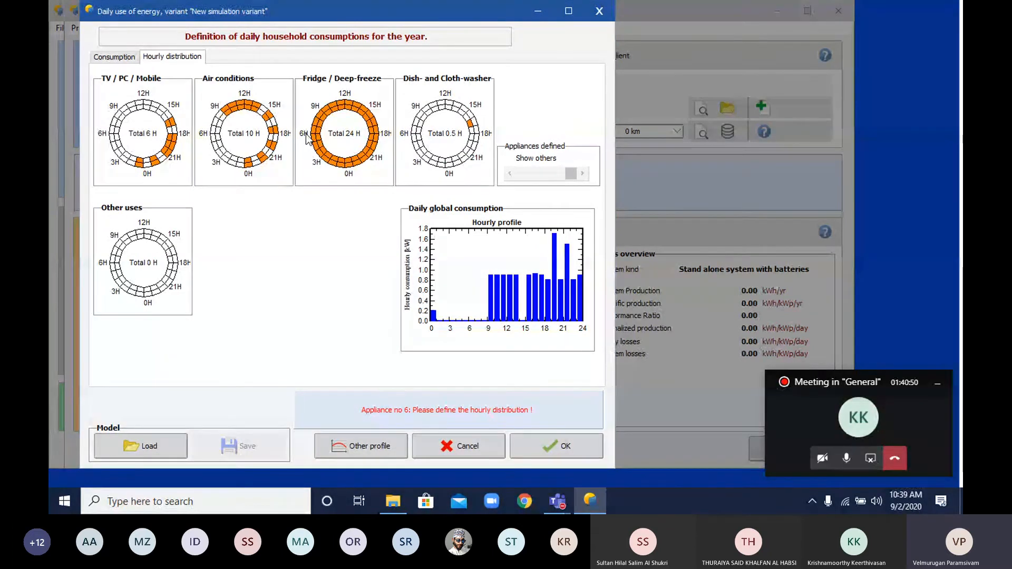
pyautogui.click(114, 56)
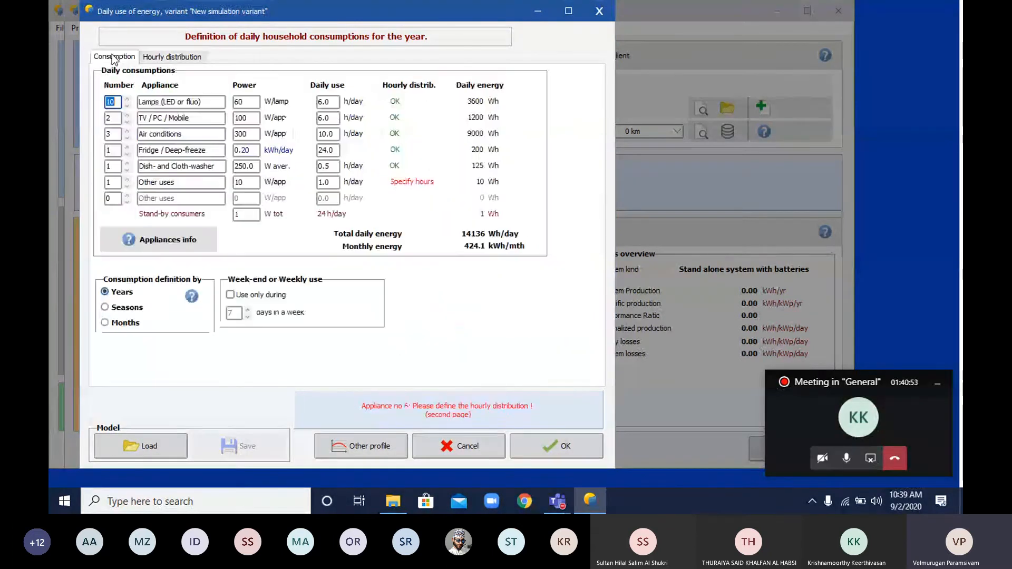
pyautogui.click(187, 57)
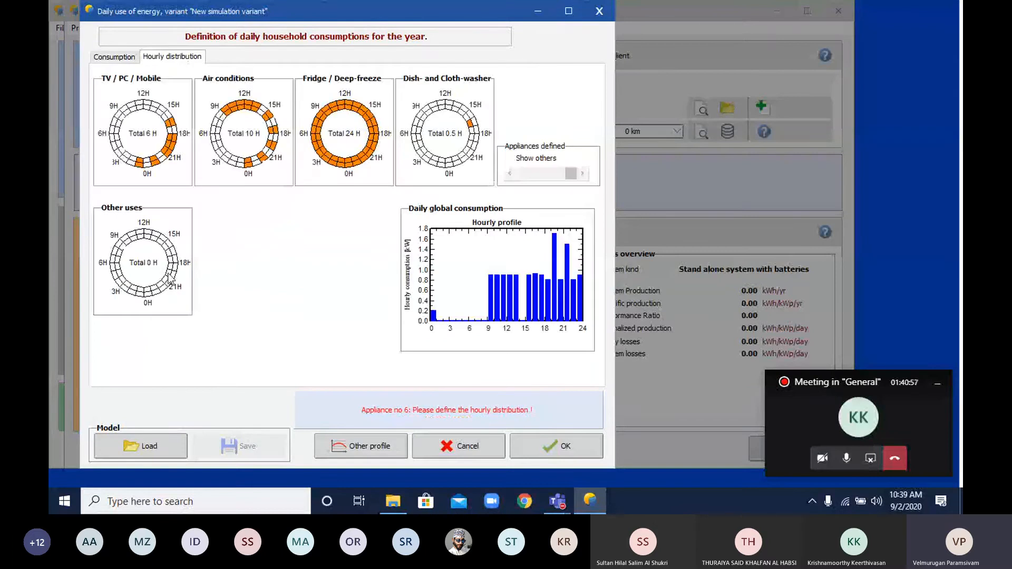
pyautogui.click(169, 255)
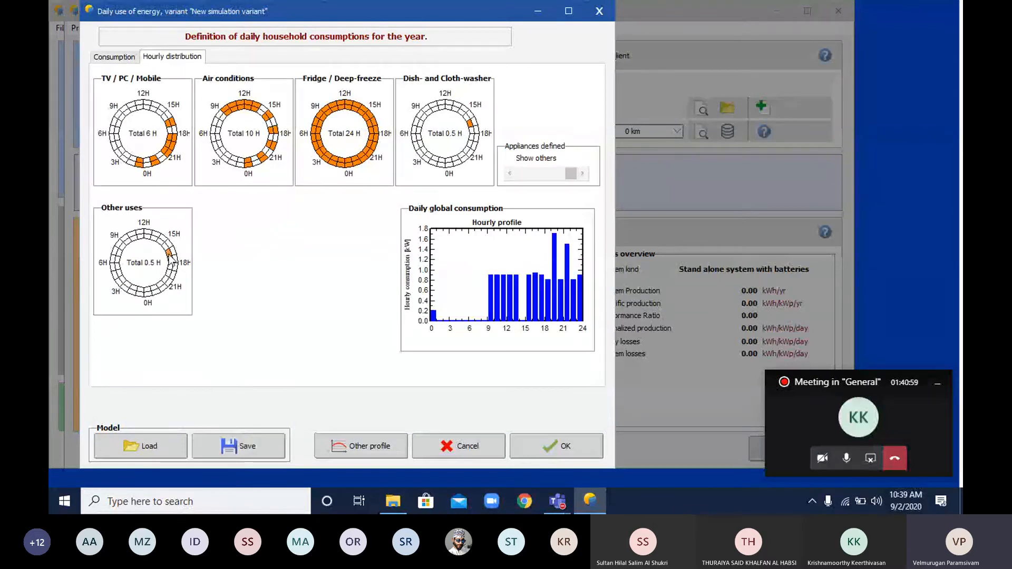
pyautogui.click(170, 256)
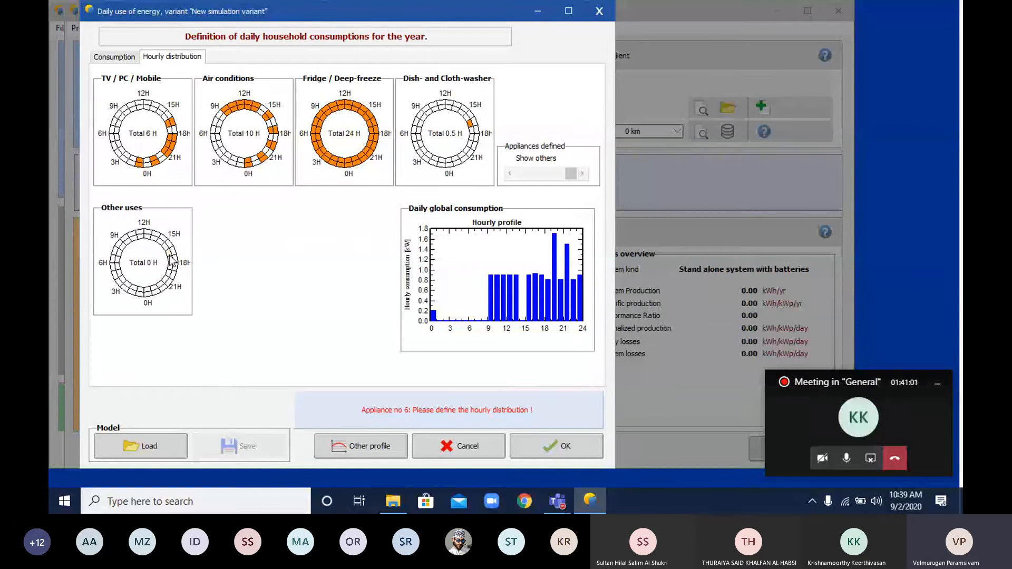
pyautogui.click(124, 247)
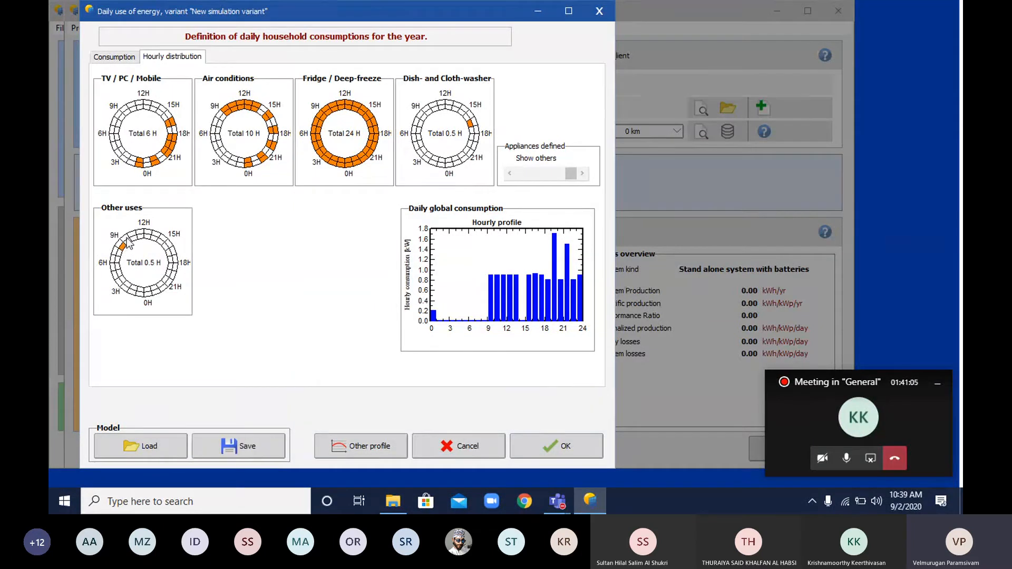
pyautogui.click(140, 233)
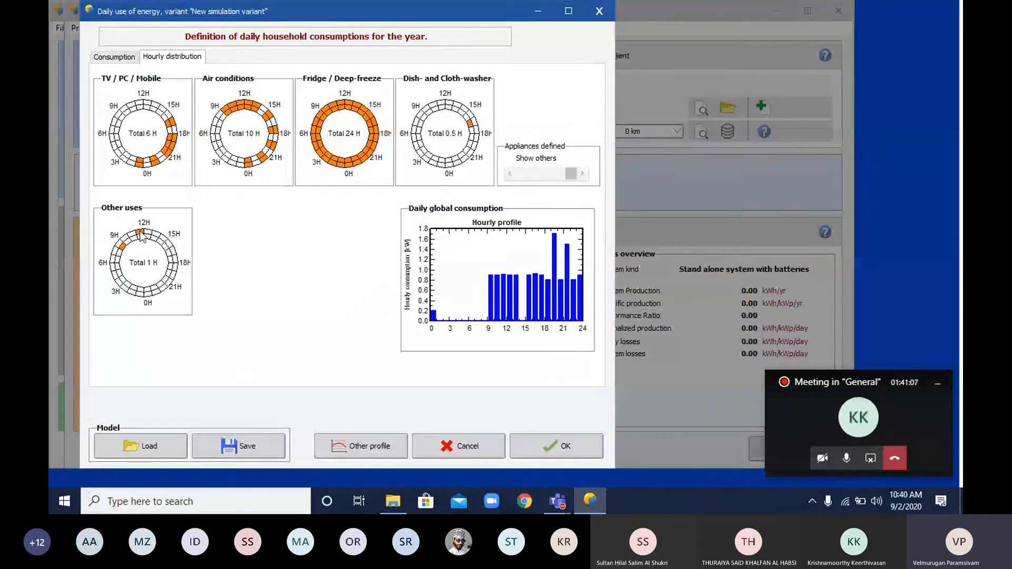
pyautogui.click(114, 56)
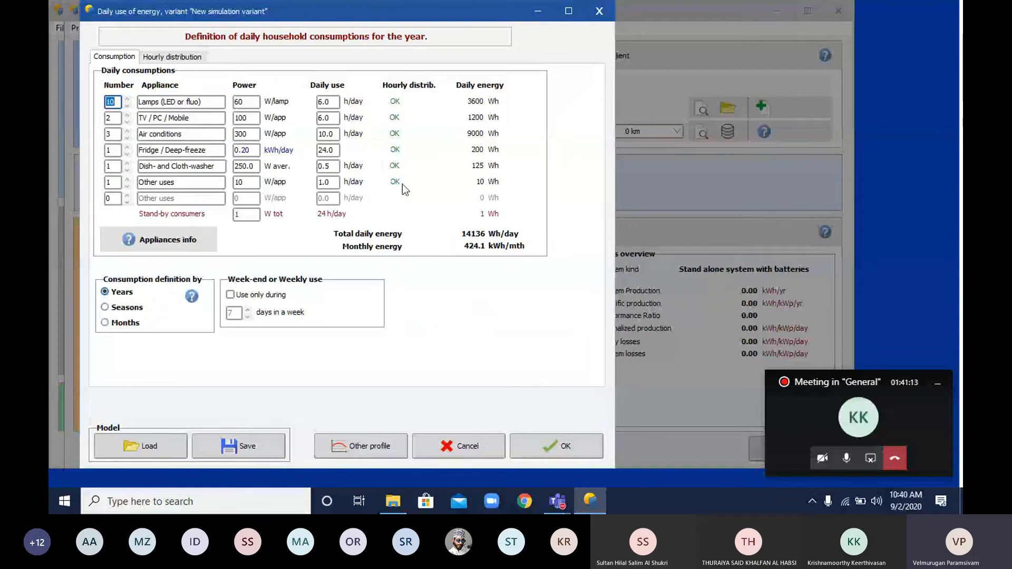
pyautogui.click(246, 182)
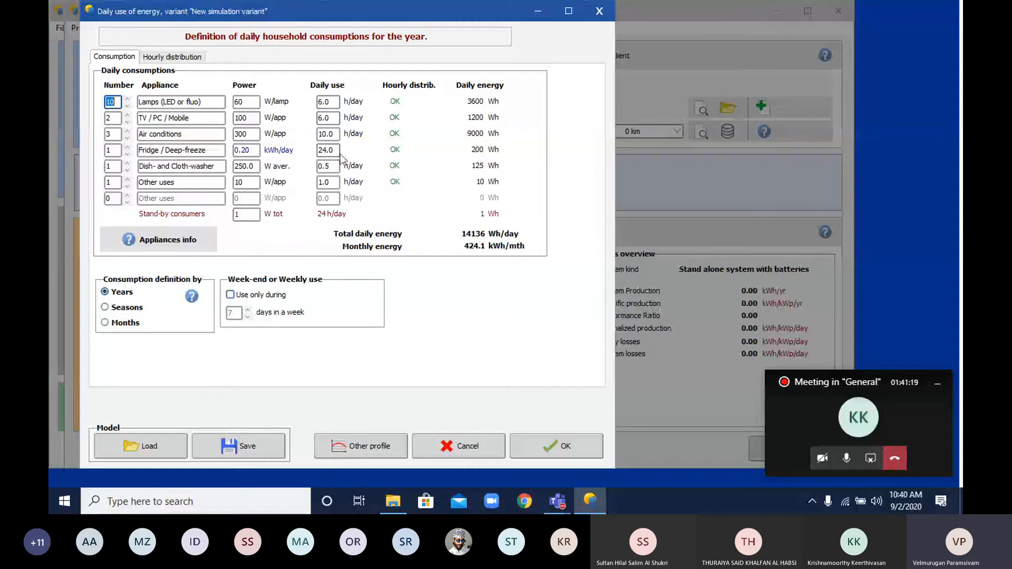
# Accept the household's daily consumption and switch to the Teams presentation to show slide 51, "How Solar Power System Works?".
pyautogui.click(535, 451)
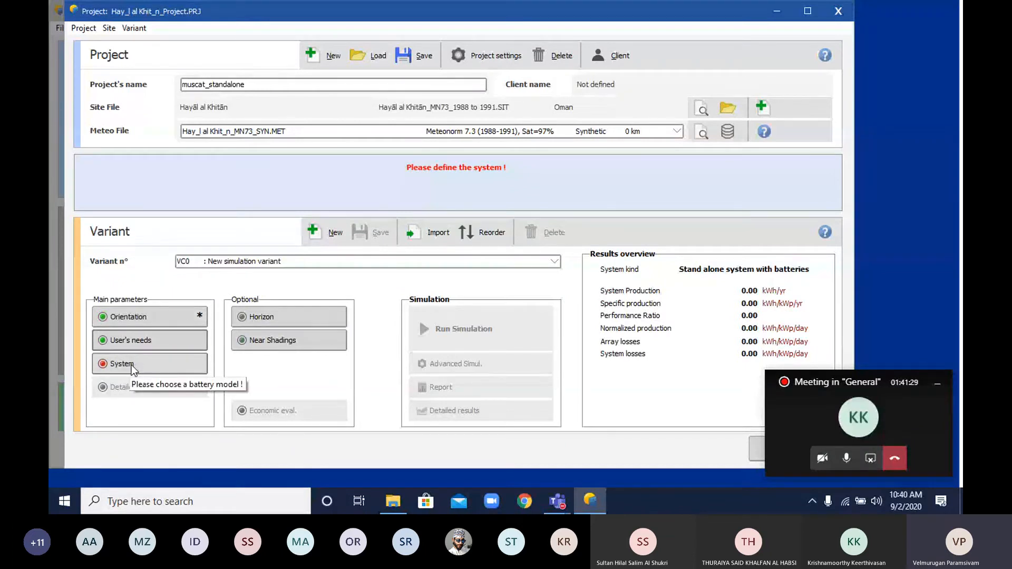
pyautogui.click(556, 504)
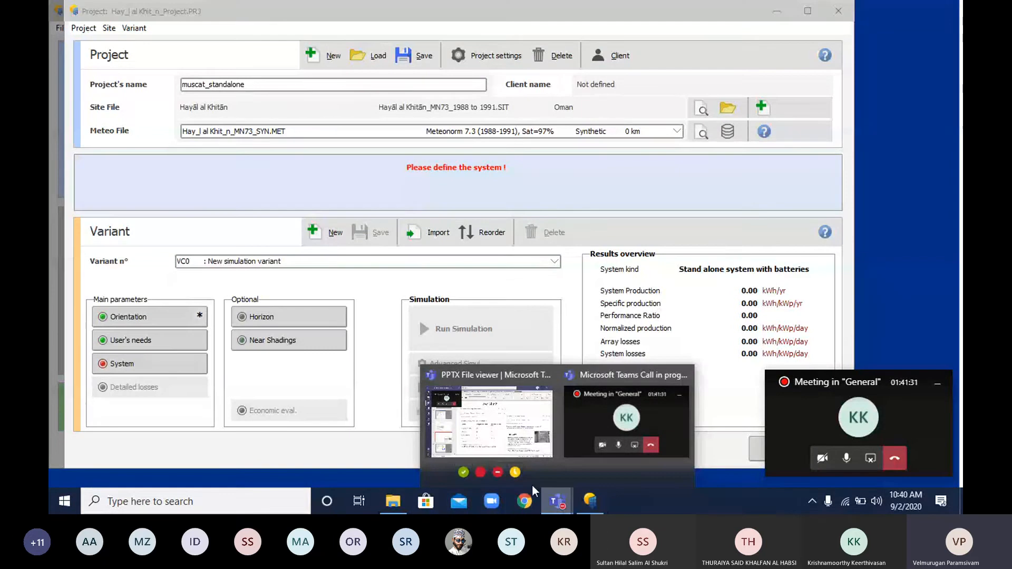
pyautogui.click(490, 422)
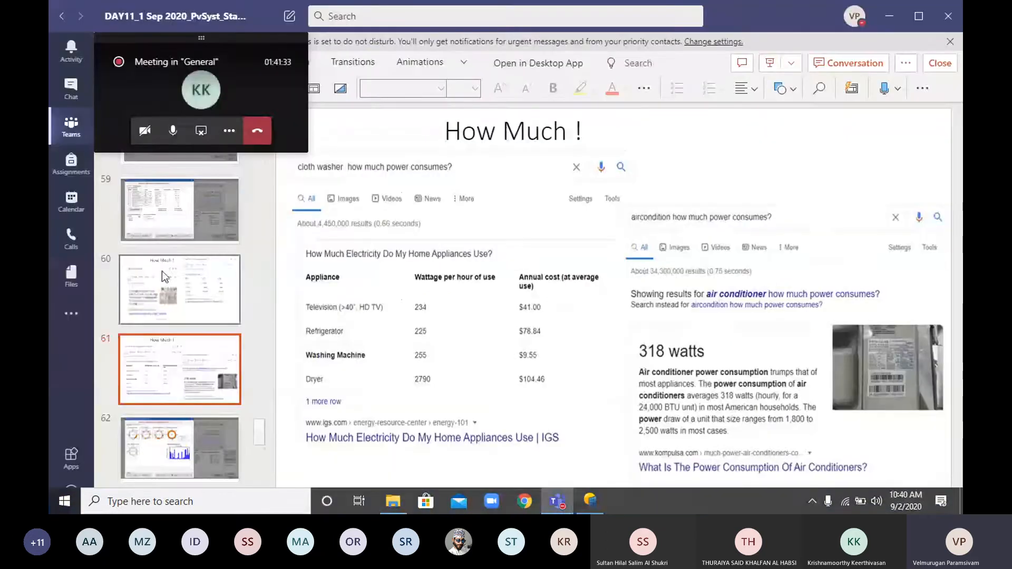
pyautogui.scroll(15, 176, 296)
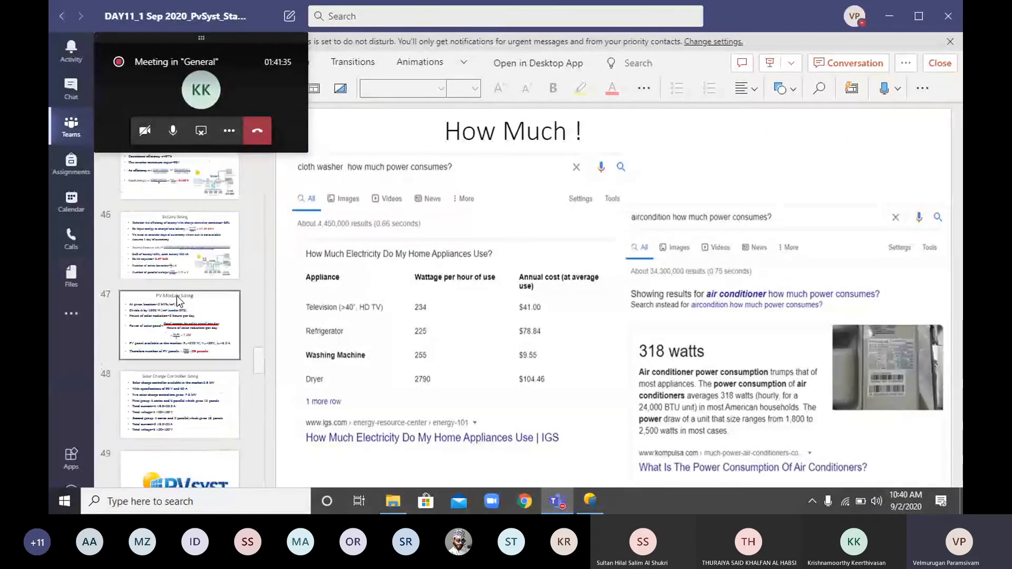
pyautogui.scroll(5, 176, 296)
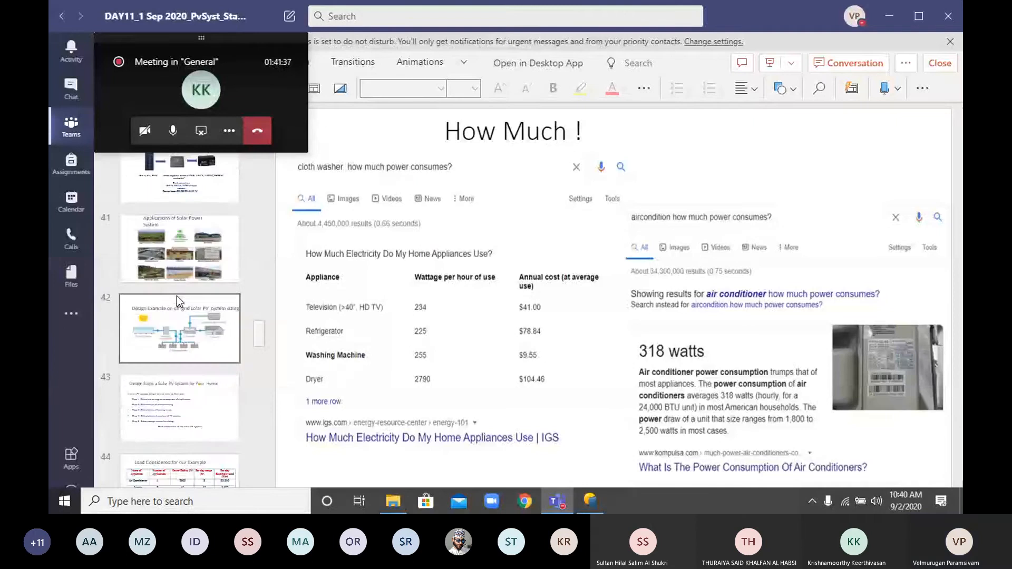
pyautogui.scroll(-8, 176, 296)
pyautogui.scroll(8, 178, 330)
pyautogui.scroll(-8, 178, 336)
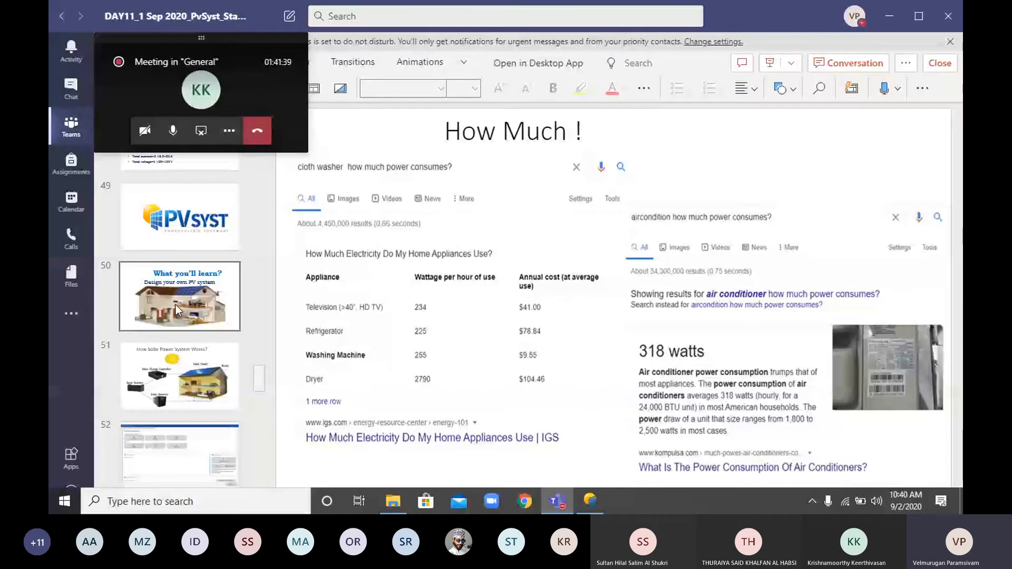
pyautogui.click(178, 371)
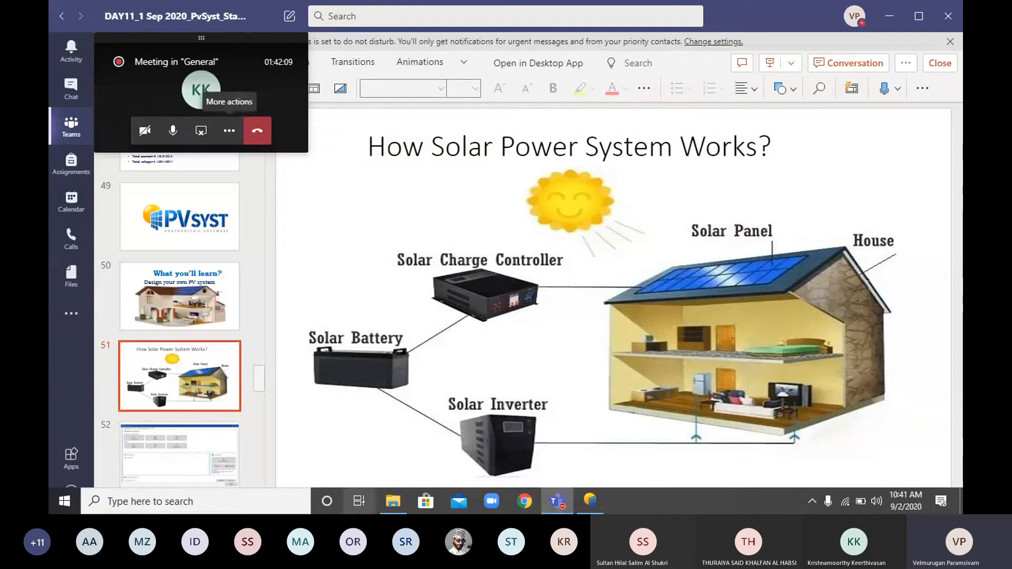
# Return to PVsyst, open and accept the system definition, and save the muscat_standalone project as Hay_l al Khit_n_Project.
pyautogui.click(586, 503)
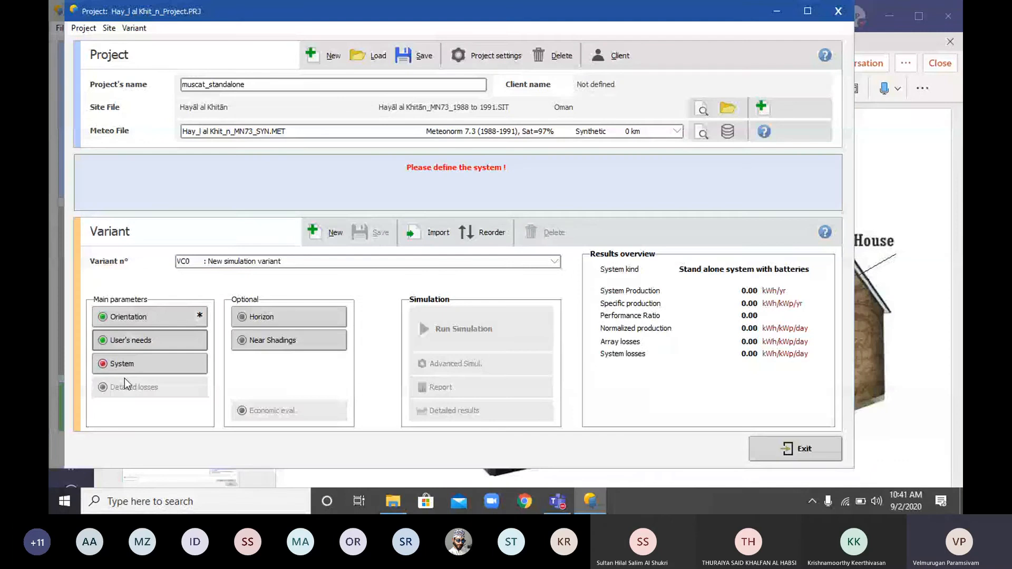
pyautogui.click(116, 363)
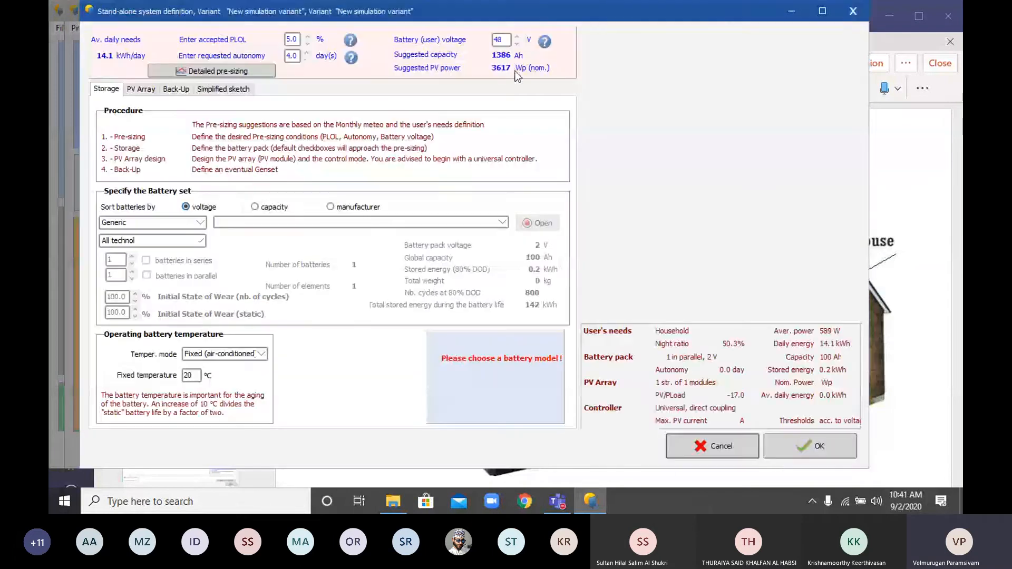
pyautogui.click(784, 449)
pyautogui.click(412, 55)
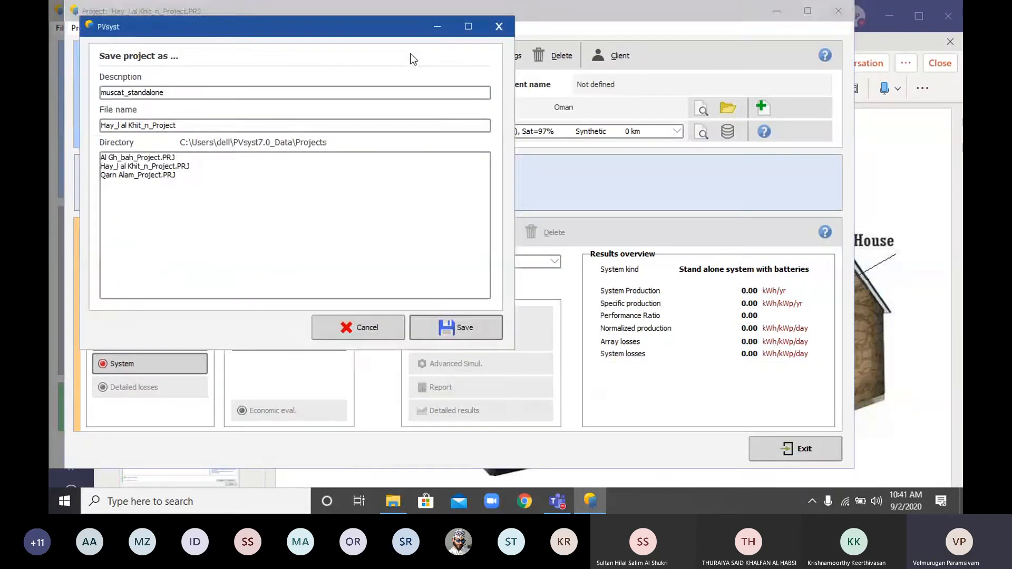
pyautogui.click(451, 332)
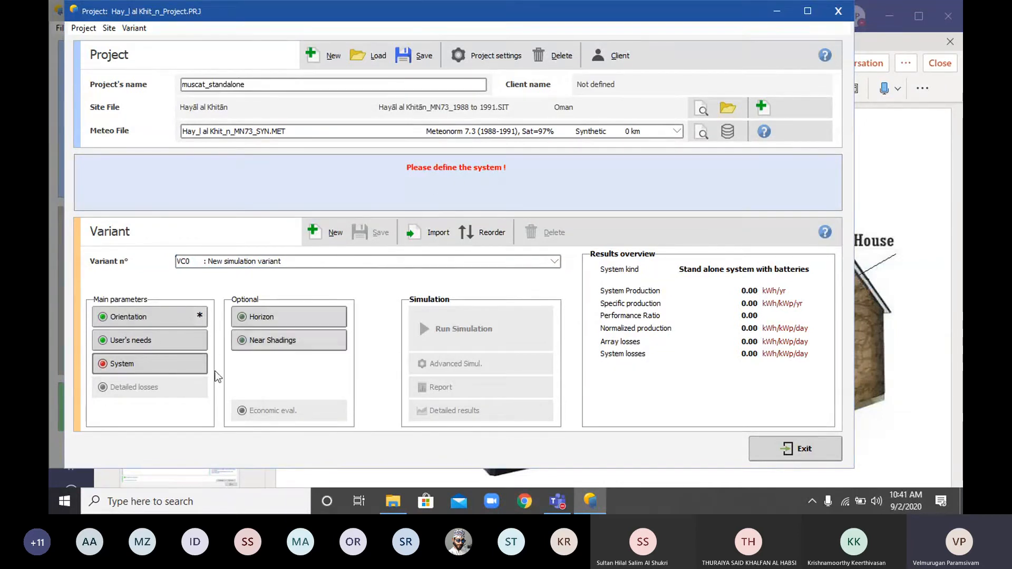
# Open the stand-alone system definition and review the battery manufacturer and technology options, leaving Generic and Lead-acid selected.
pyautogui.click(139, 366)
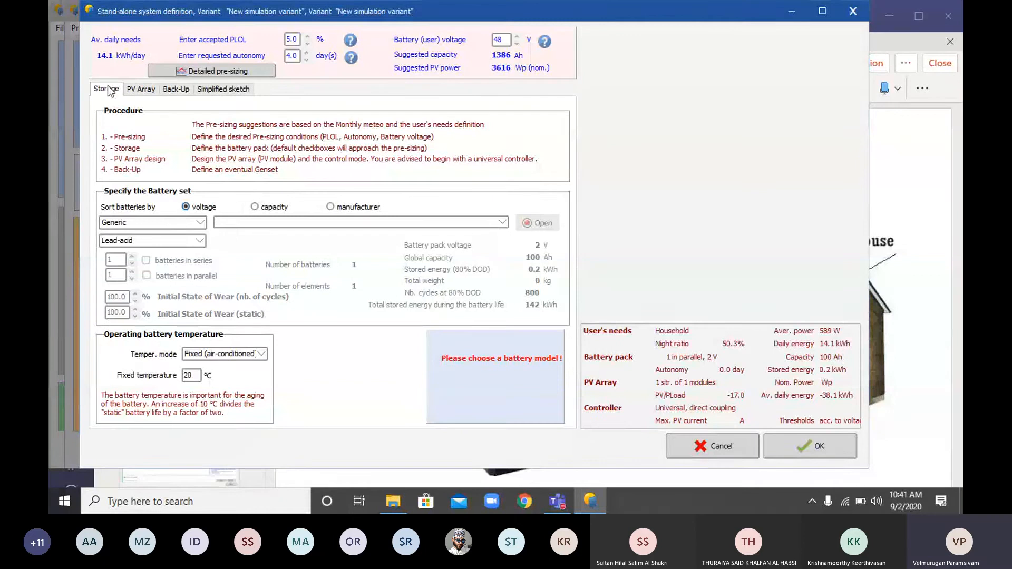
pyautogui.click(200, 226)
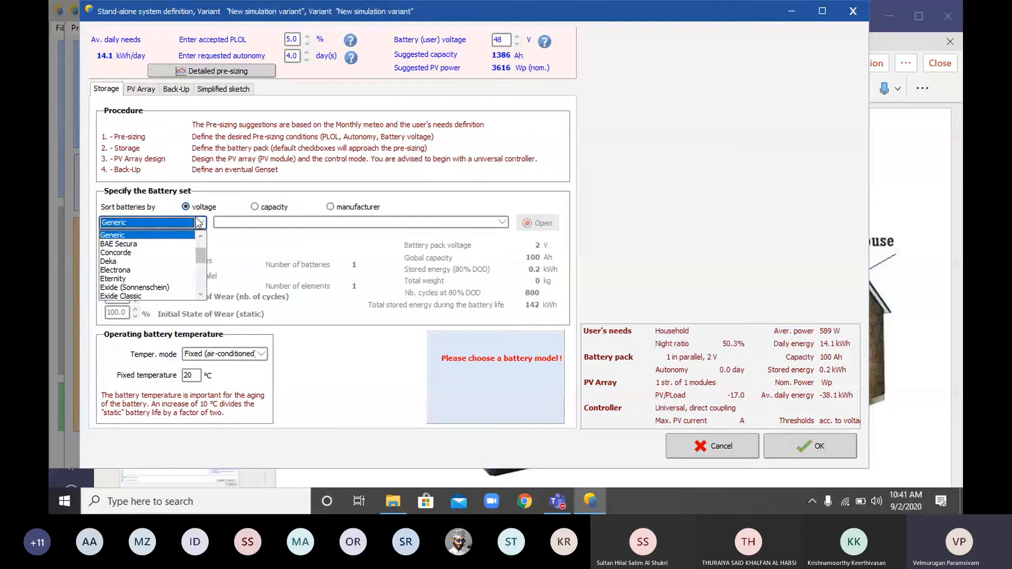
pyautogui.click(199, 222)
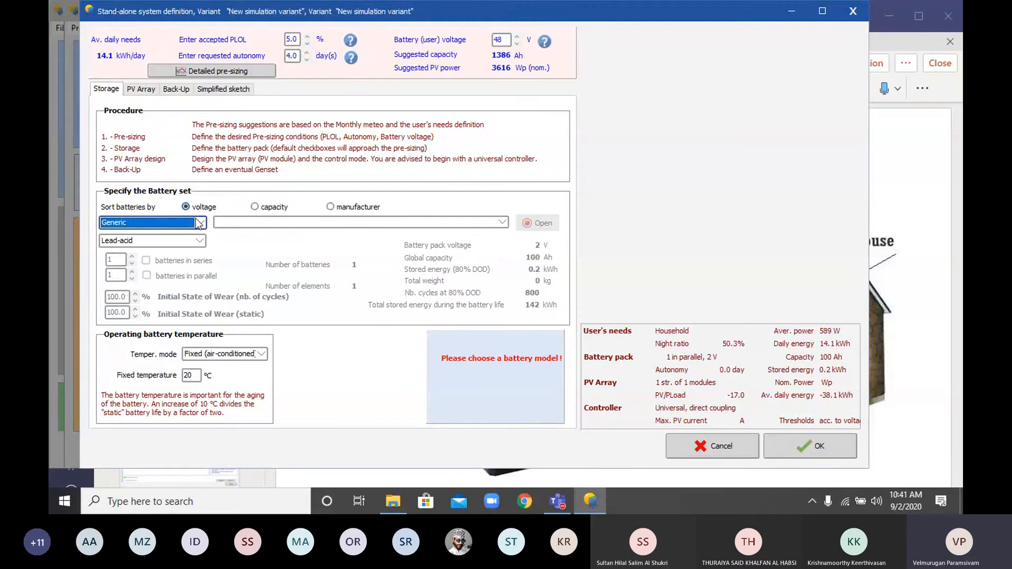
pyautogui.click(199, 222)
pyautogui.scroll(-5, 191, 247)
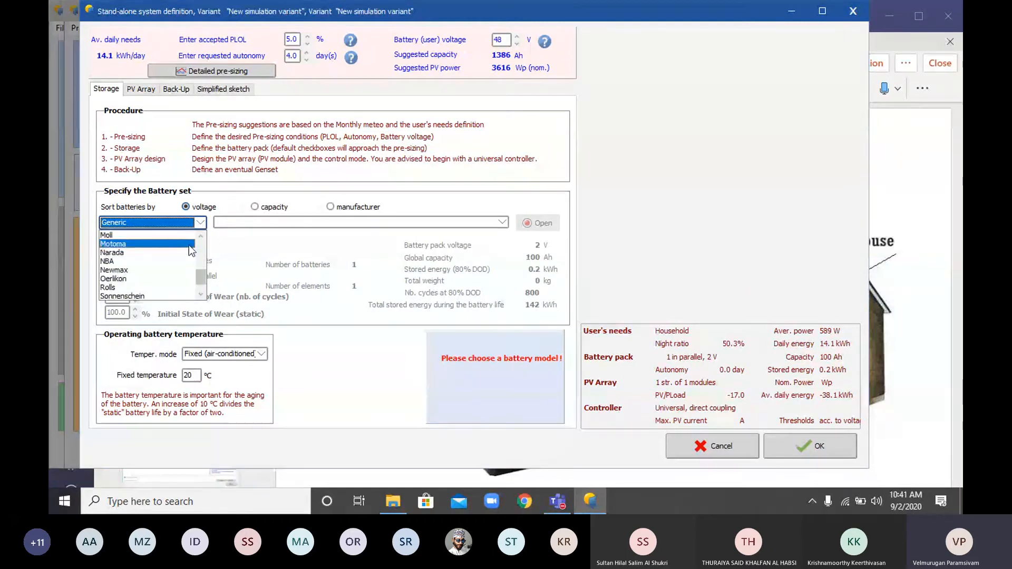
pyautogui.scroll(-1, 190, 247)
pyautogui.scroll(6, 187, 245)
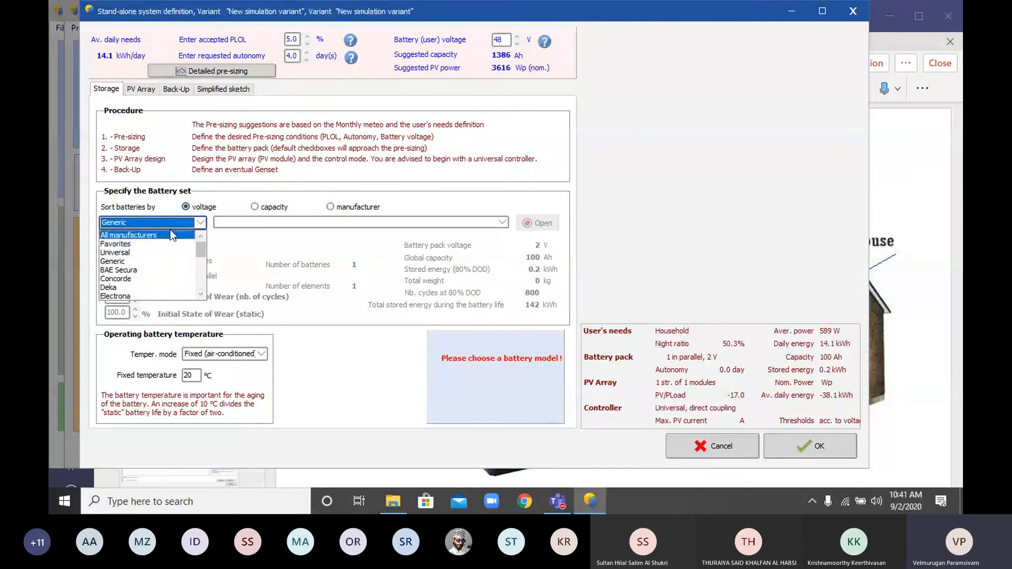
pyautogui.click(200, 223)
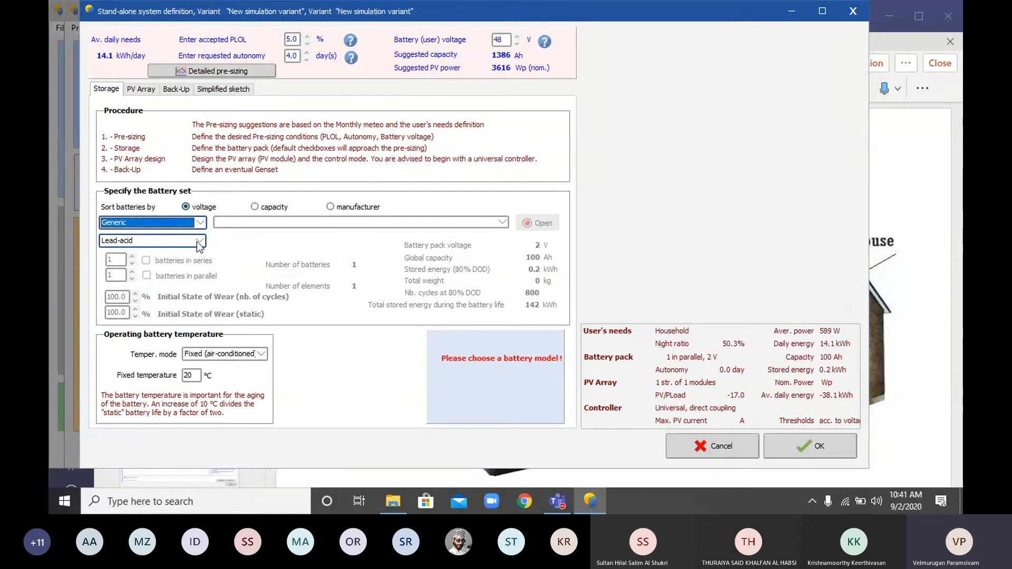
pyautogui.click(200, 242)
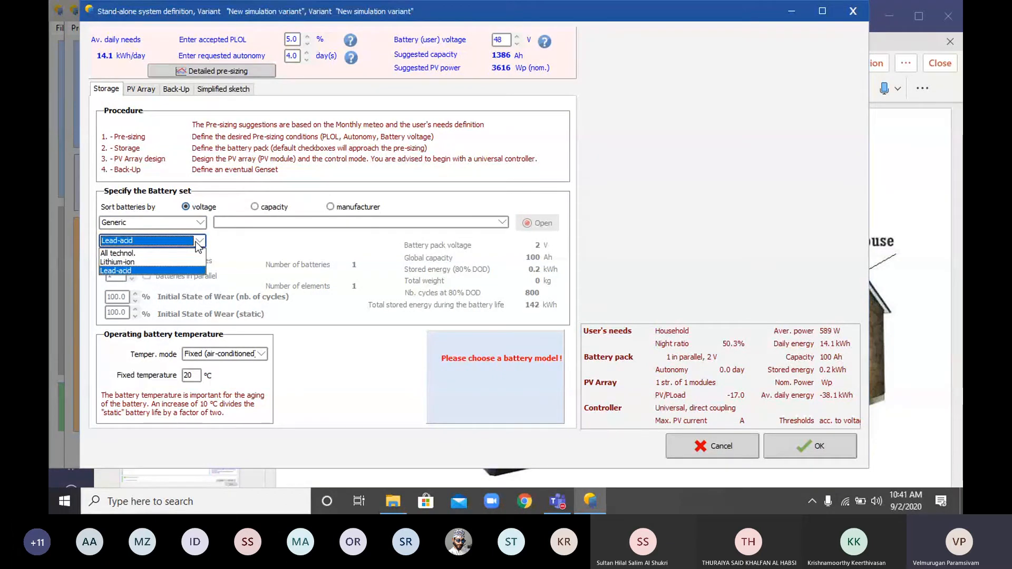
pyautogui.click(199, 241)
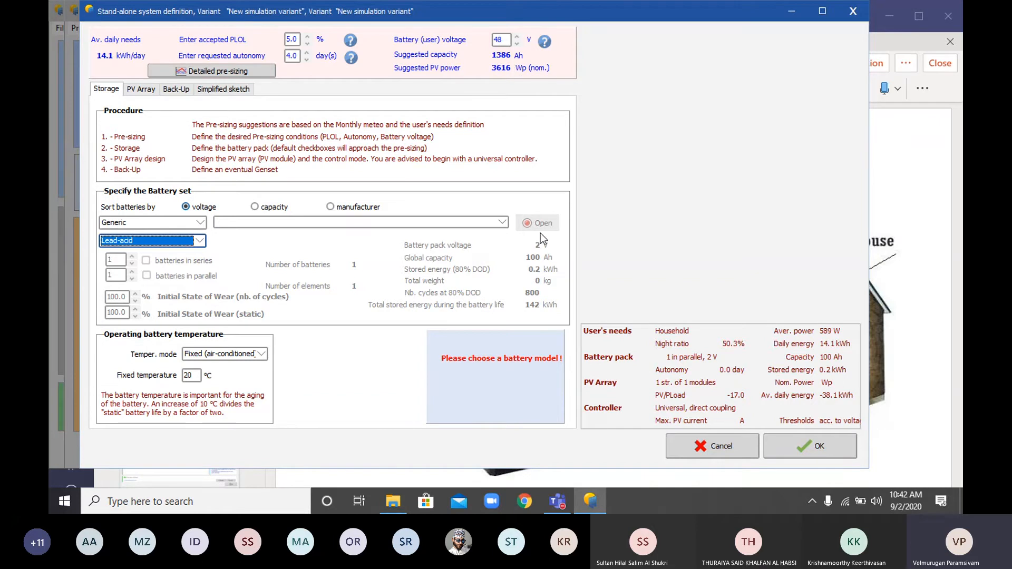
# Choose the Generic 12 V, 160 Ah Pb Sealed Gel battery (Solar 12V / 160 Ah) for the battery set.
pyautogui.click(502, 223)
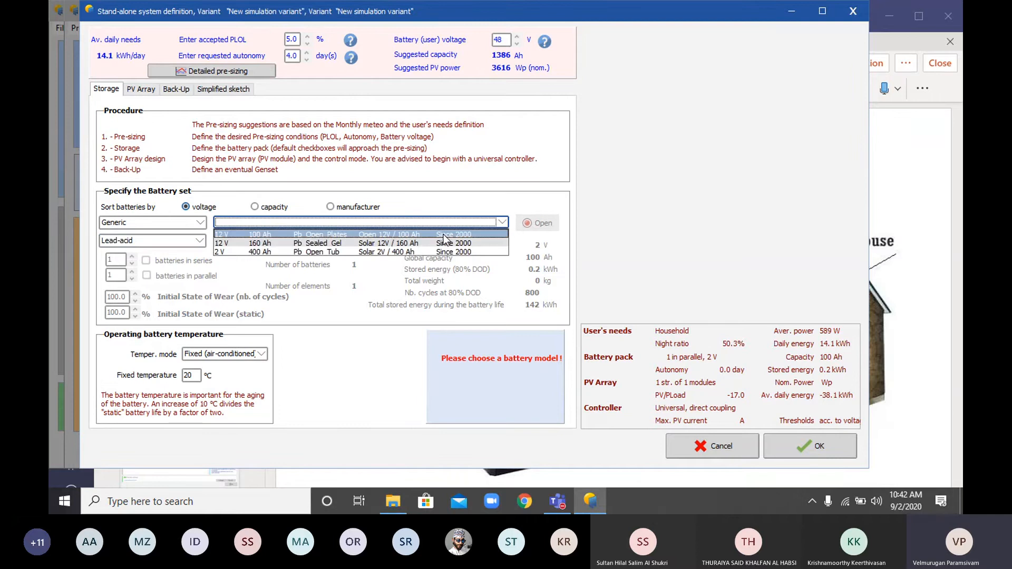
pyautogui.click(269, 244)
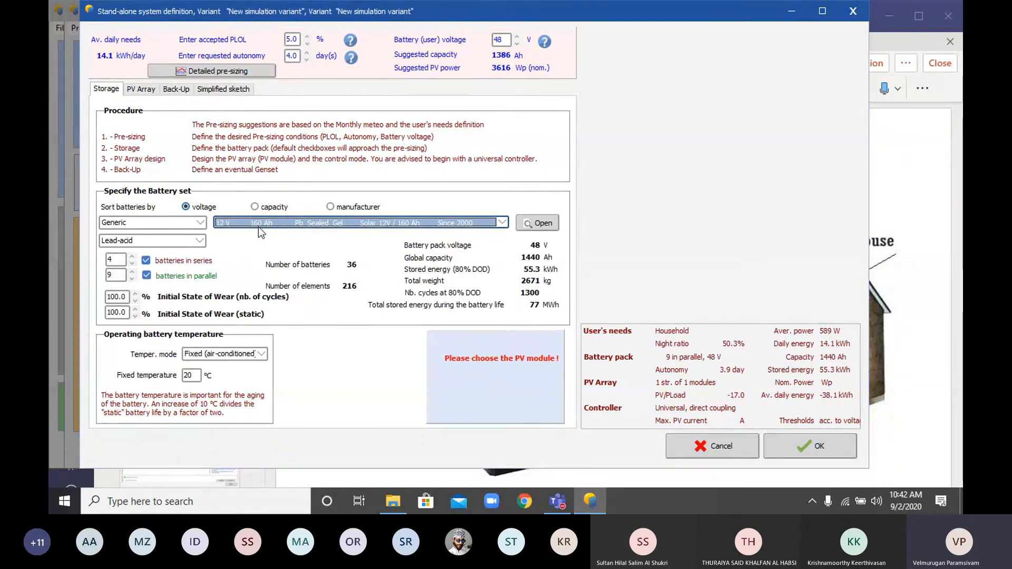
pyautogui.click(203, 225)
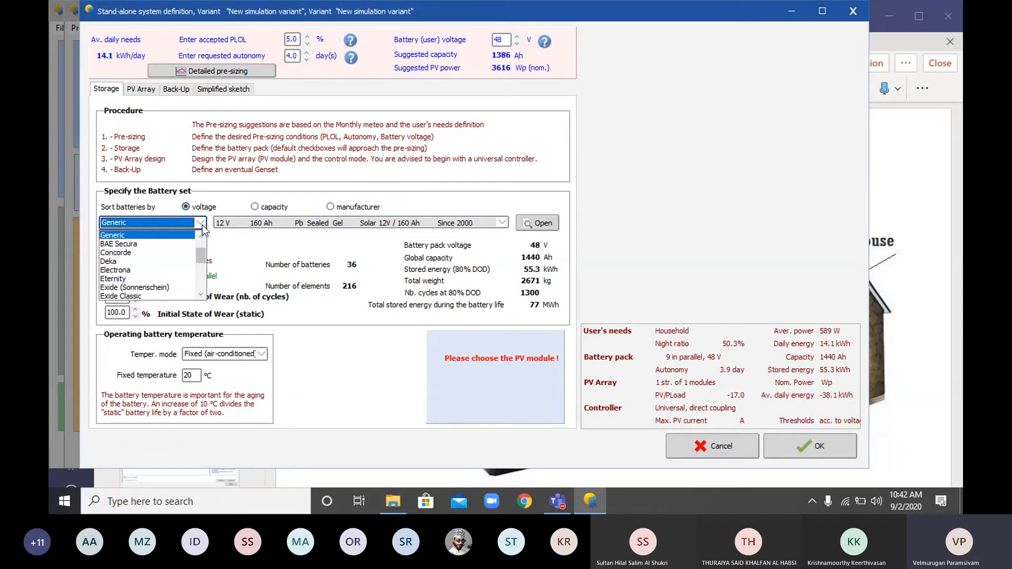
pyautogui.click(202, 225)
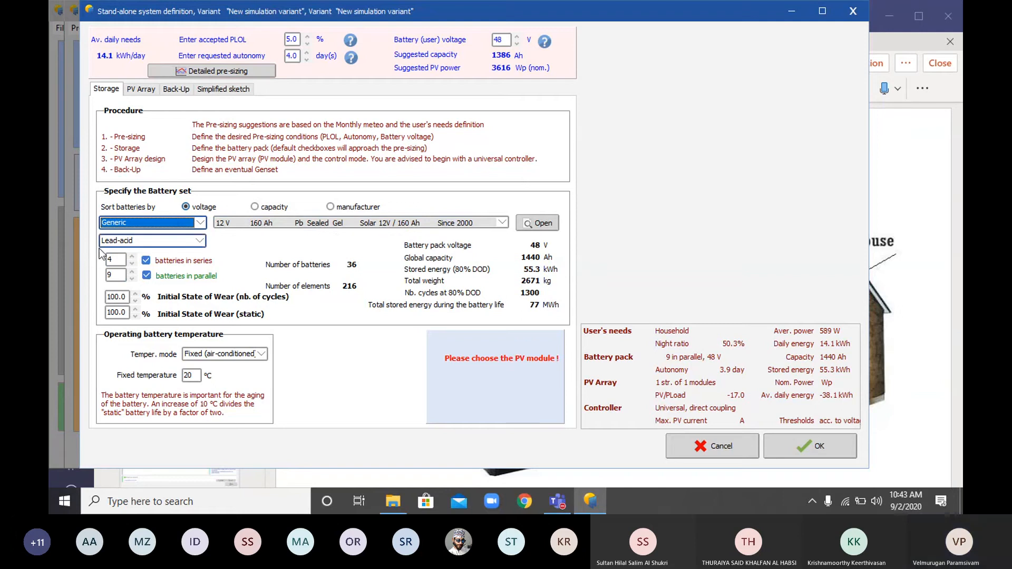
pyautogui.click(115, 260)
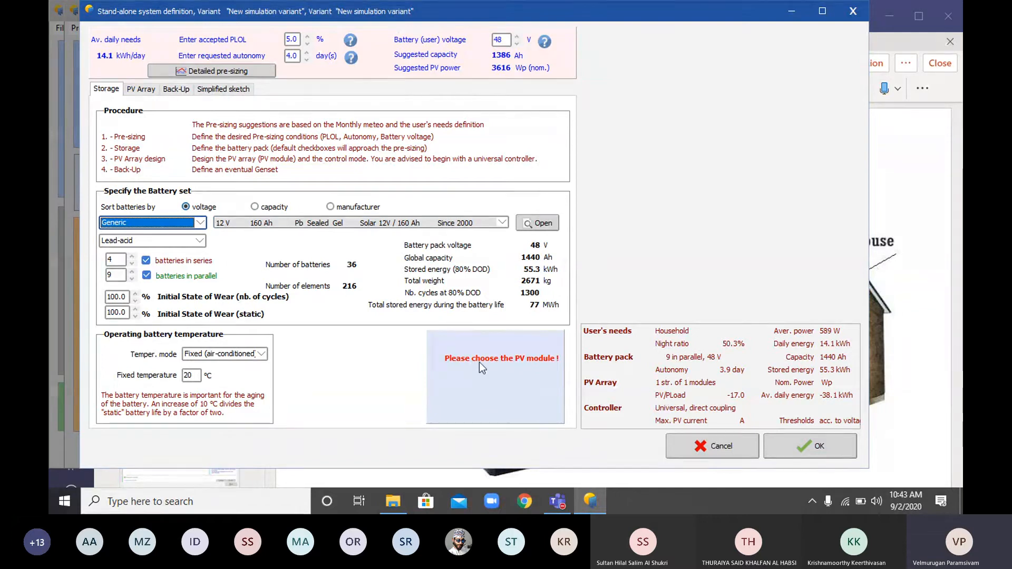
# In the PV array definition, set the PV module filter to All modules for the Trina Solar manufacturer.
pyautogui.click(137, 90)
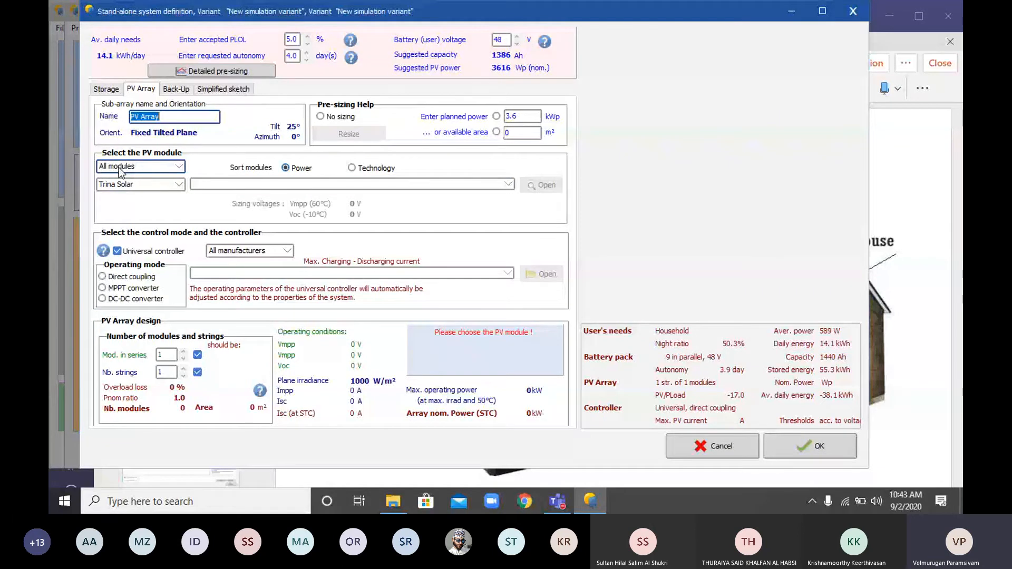
pyautogui.click(181, 170)
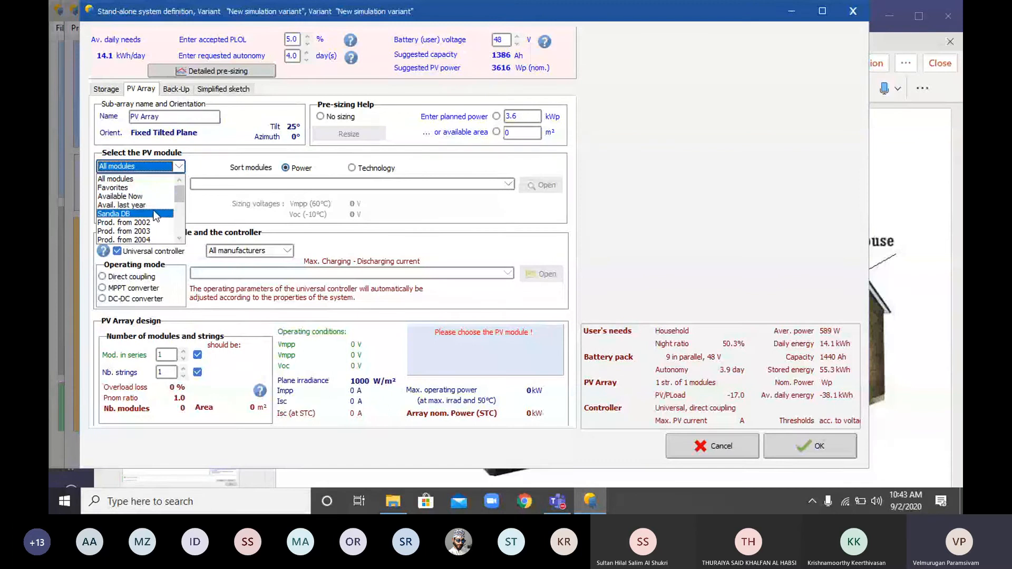
pyautogui.moveTo(179, 200); pyautogui.dragTo(178, 169)
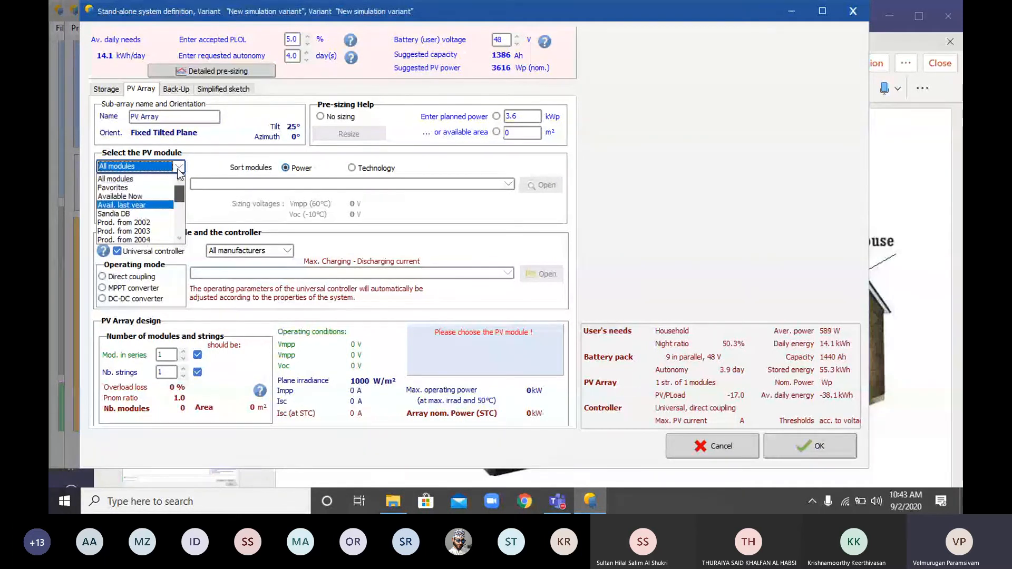
pyautogui.click(131, 179)
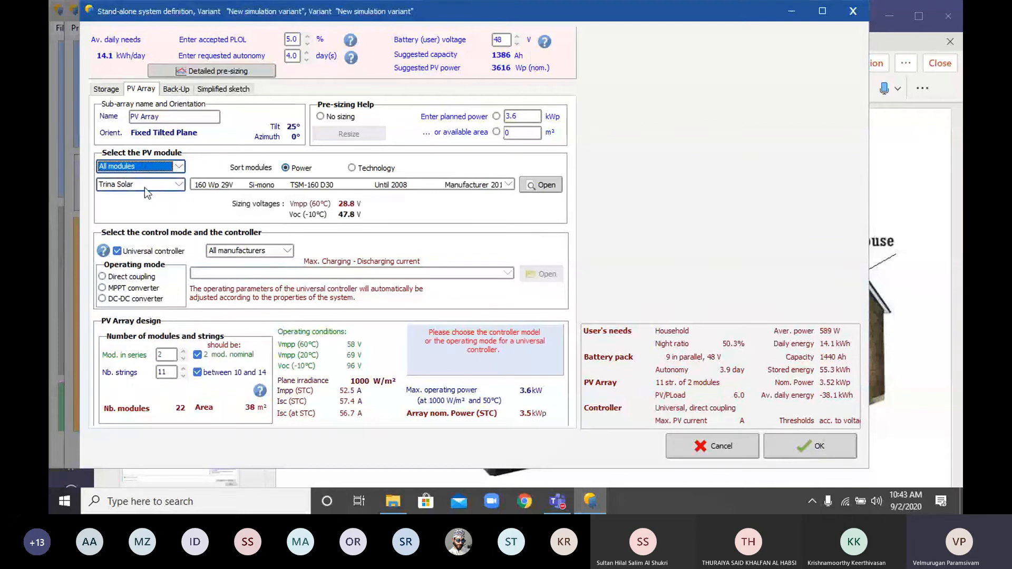
# Browse the PV module manufacturers and choose Bharat Electronics for the array.
pyautogui.click(180, 185)
pyautogui.scroll(-4, 143, 240)
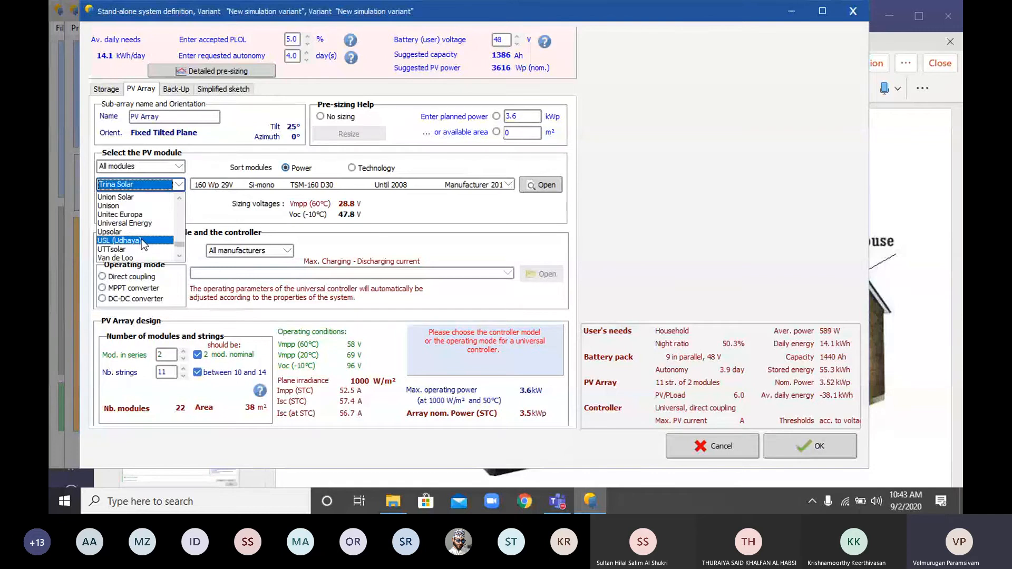
pyautogui.scroll(-5, 138, 240)
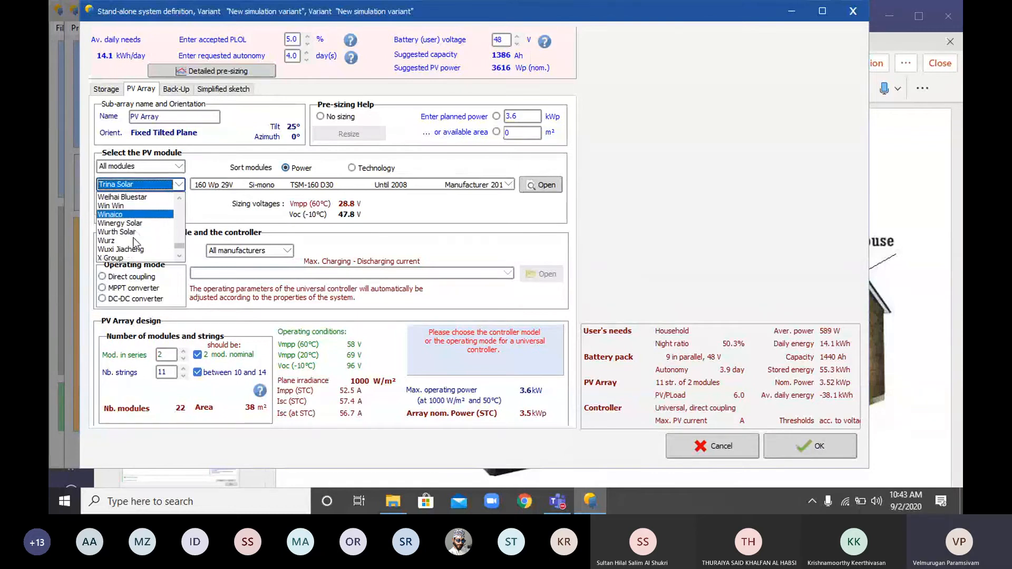
pyautogui.scroll(-4, 134, 241)
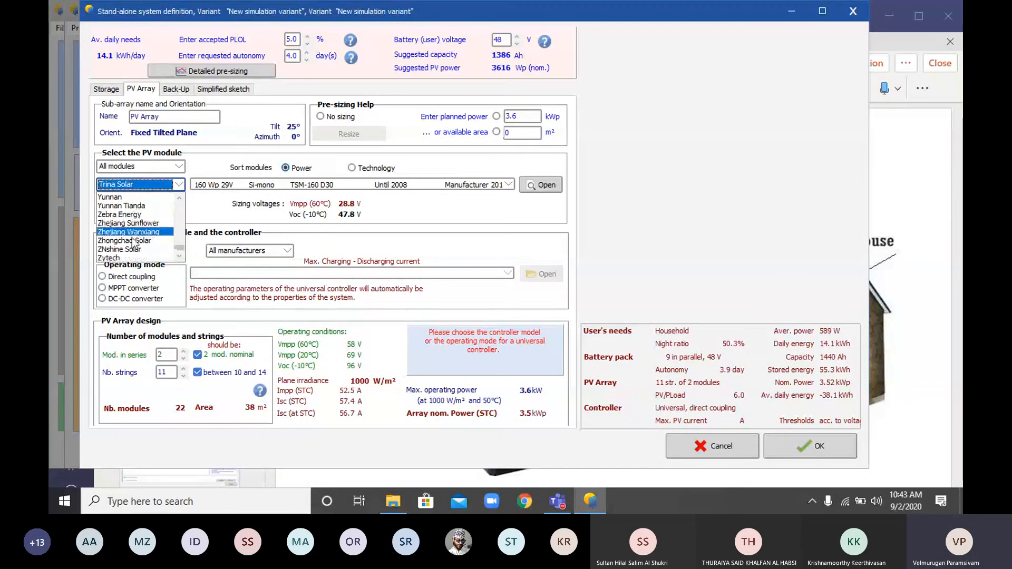
pyautogui.scroll(5, 132, 243)
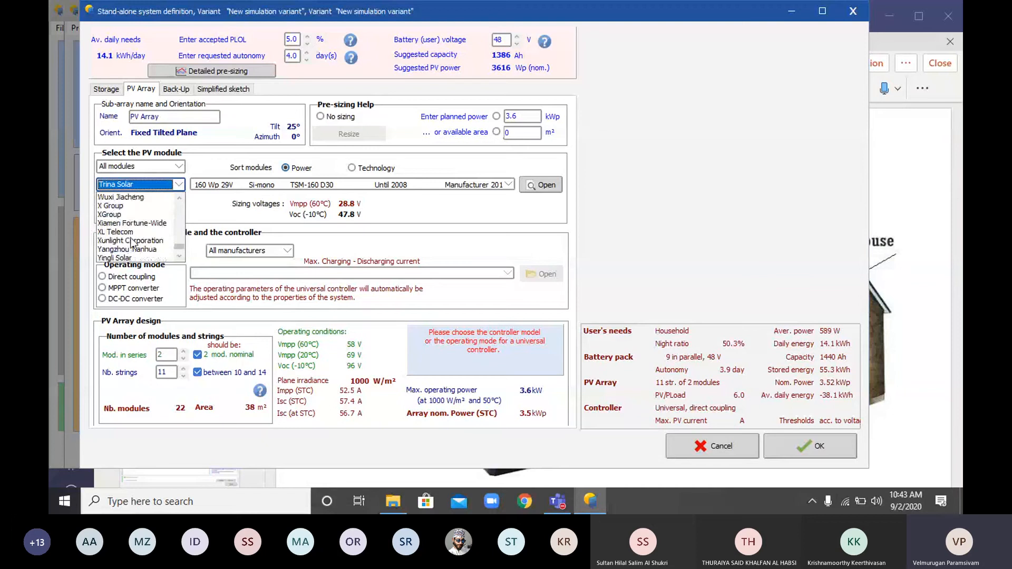
pyautogui.scroll(2, 131, 232)
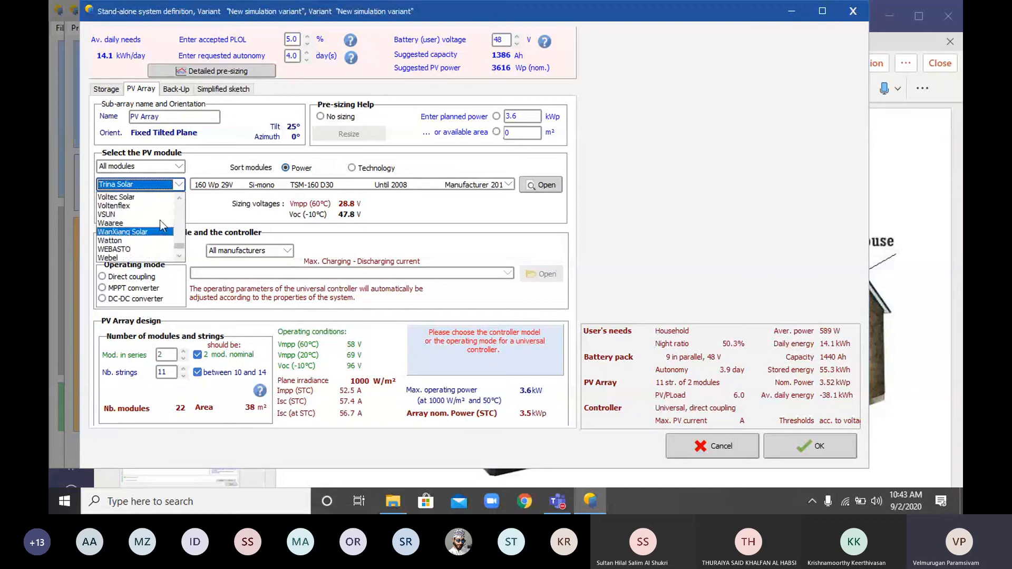
pyautogui.moveTo(183, 250); pyautogui.dragTo(181, 230)
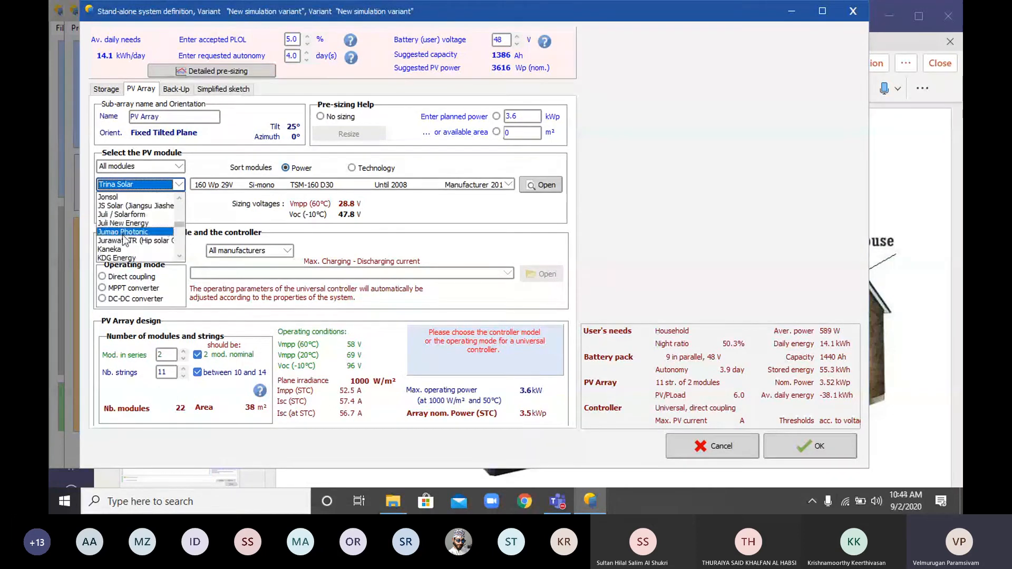
pyautogui.scroll(2, 127, 238)
pyautogui.scroll(6, 126, 241)
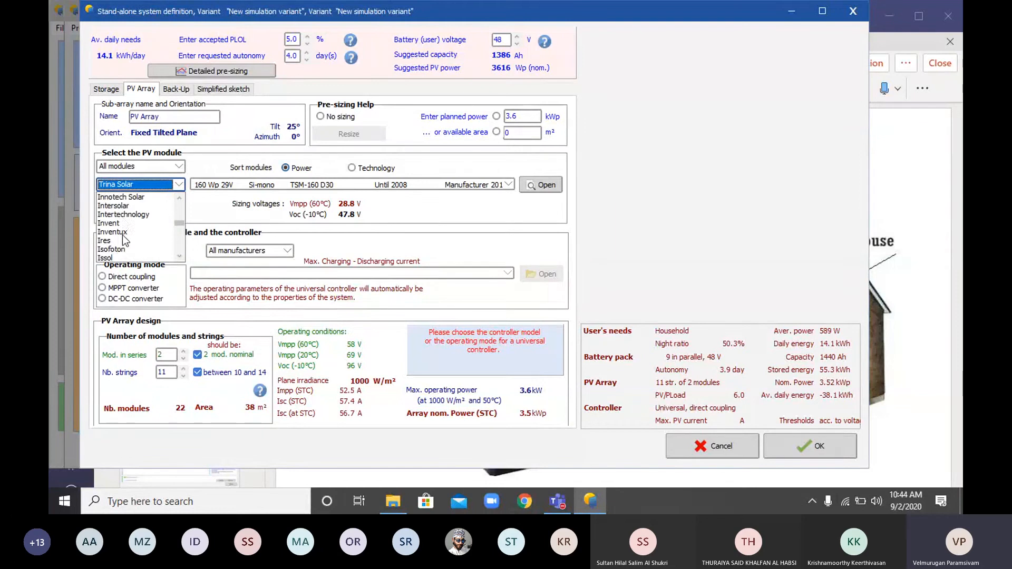
pyautogui.scroll(2, 124, 241)
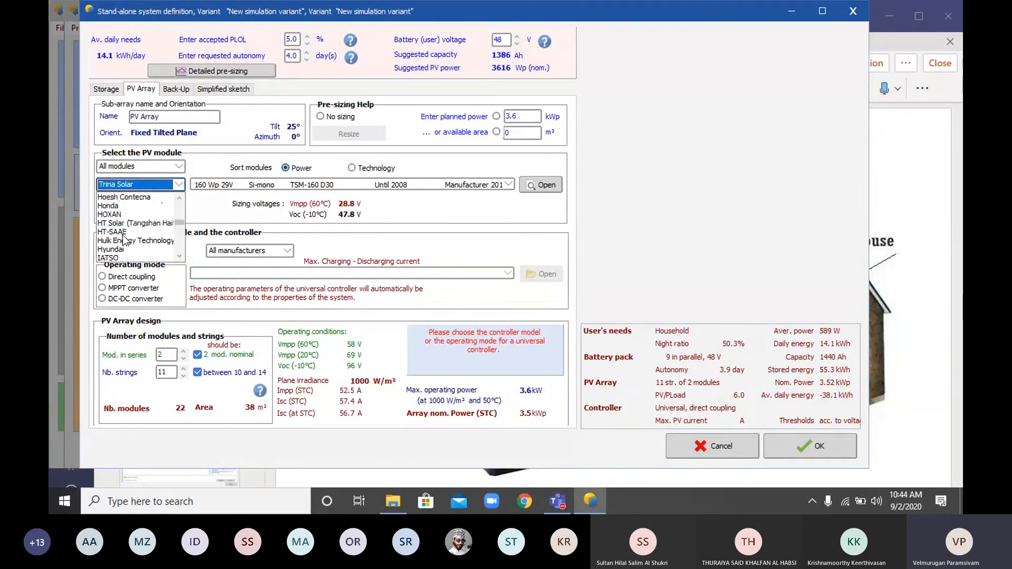
pyautogui.scroll(8, 124, 241)
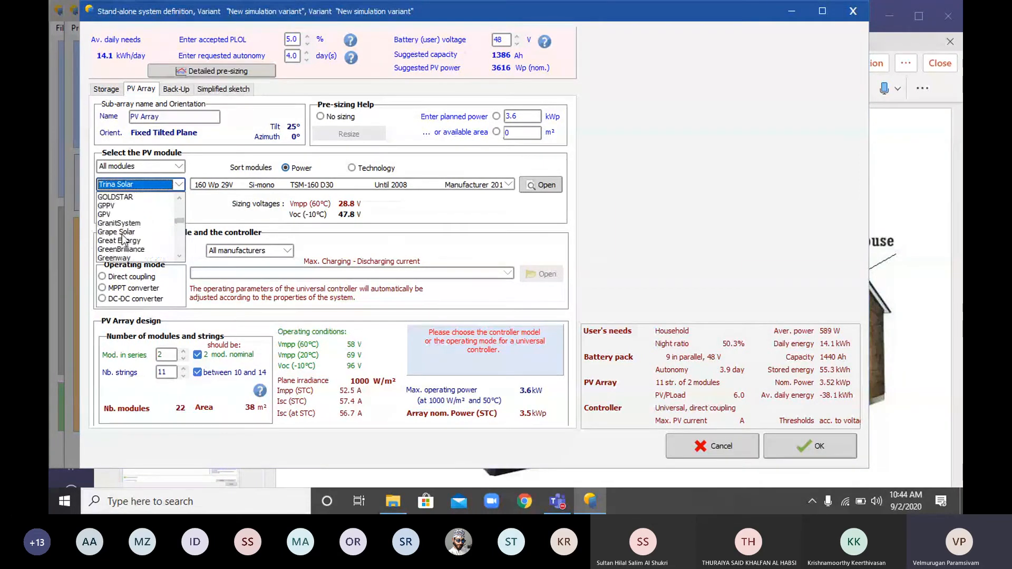
pyautogui.scroll(8, 125, 241)
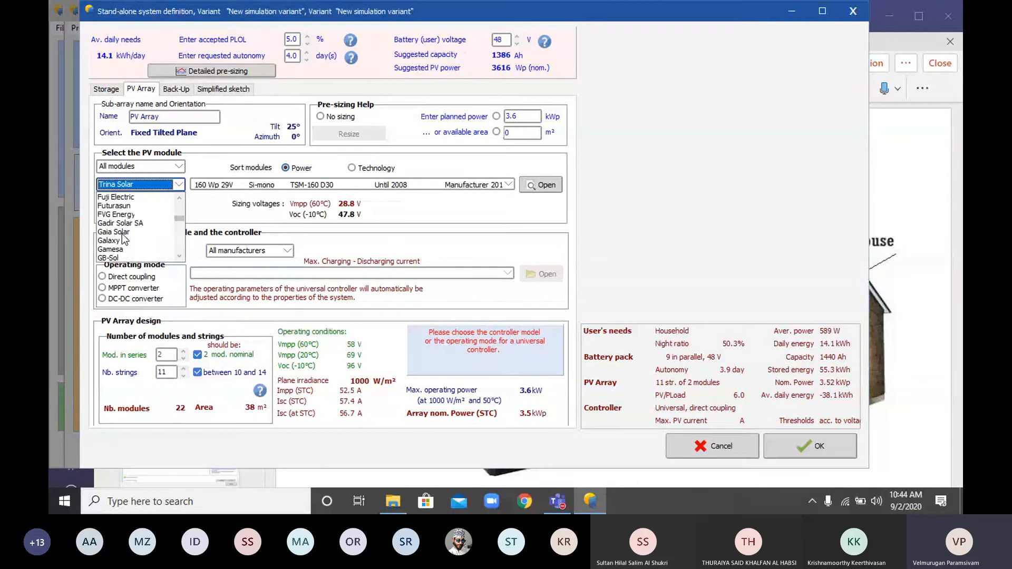
pyautogui.scroll(8, 124, 240)
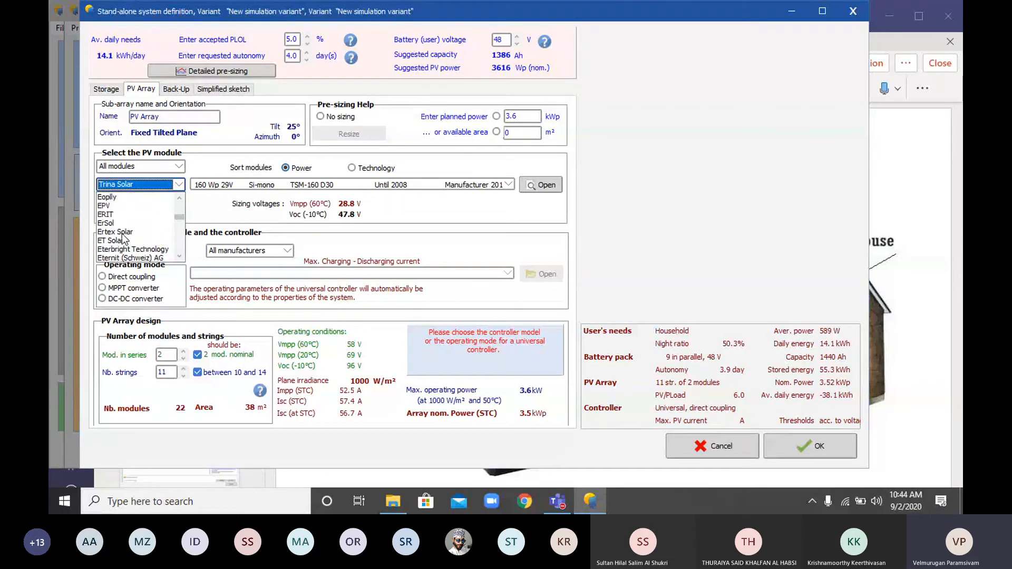
pyautogui.scroll(6, 125, 240)
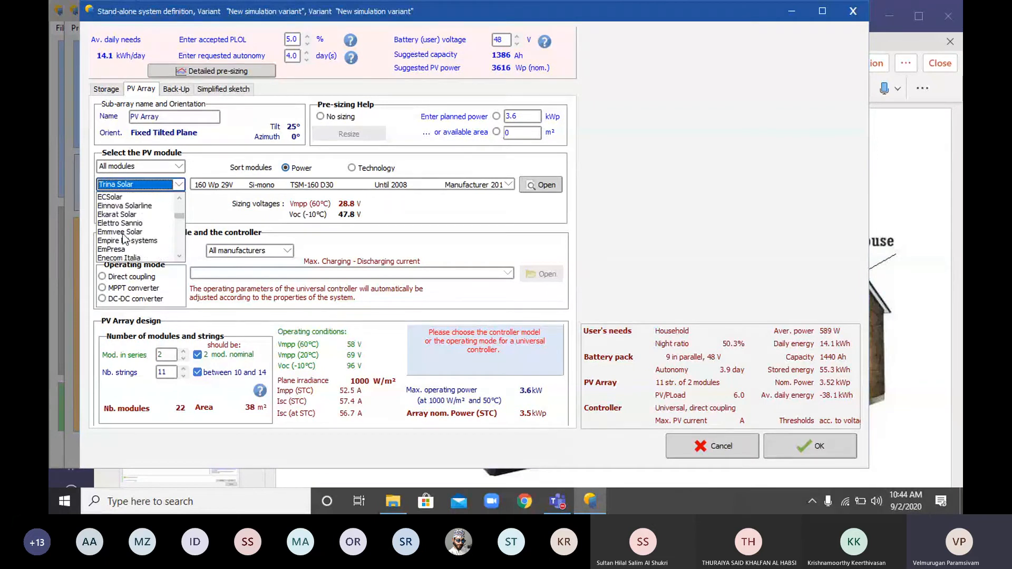
pyautogui.scroll(4, 124, 239)
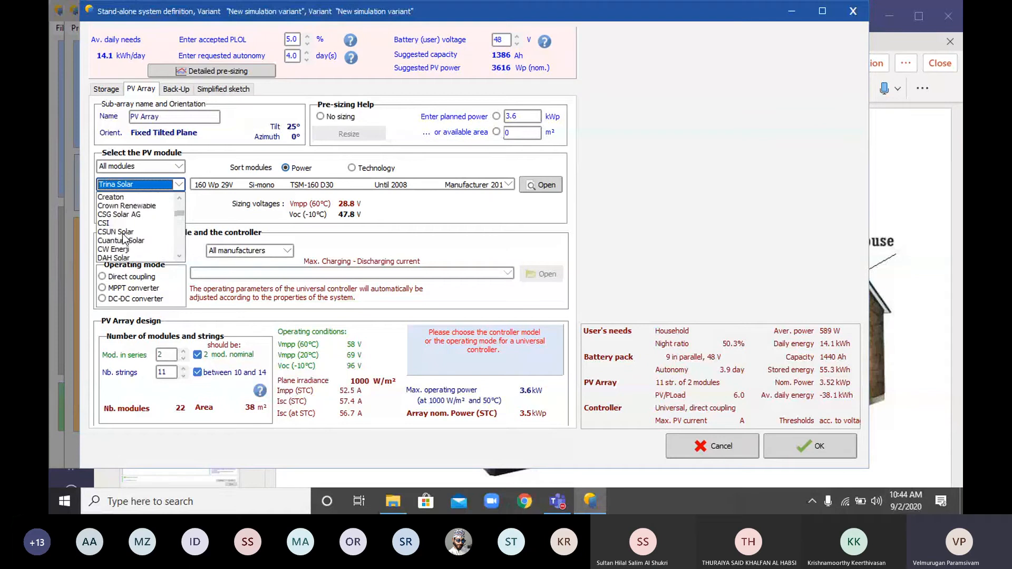
pyautogui.scroll(8, 125, 240)
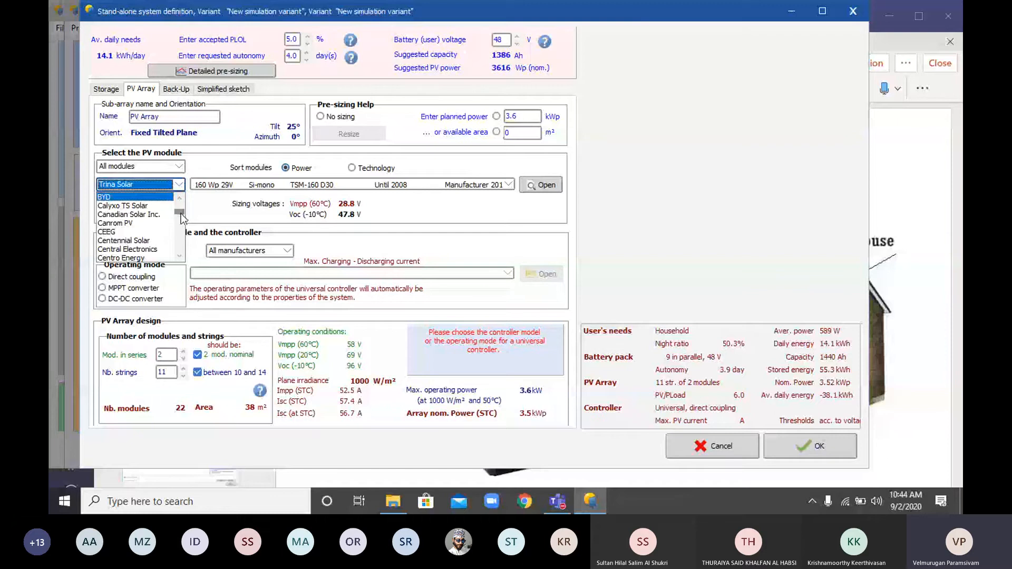
pyautogui.scroll(-10, 119, 232)
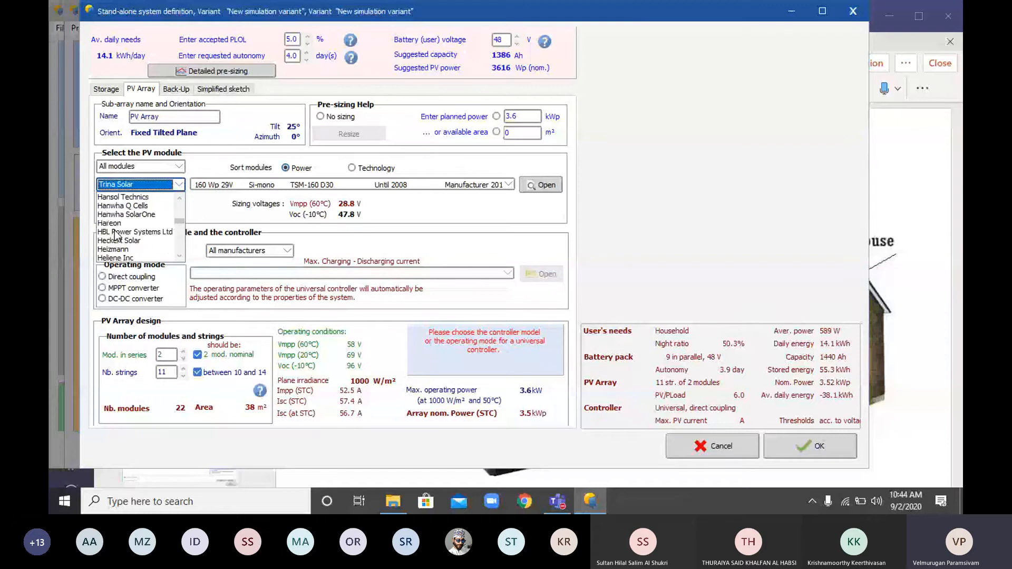
pyautogui.scroll(6, 116, 236)
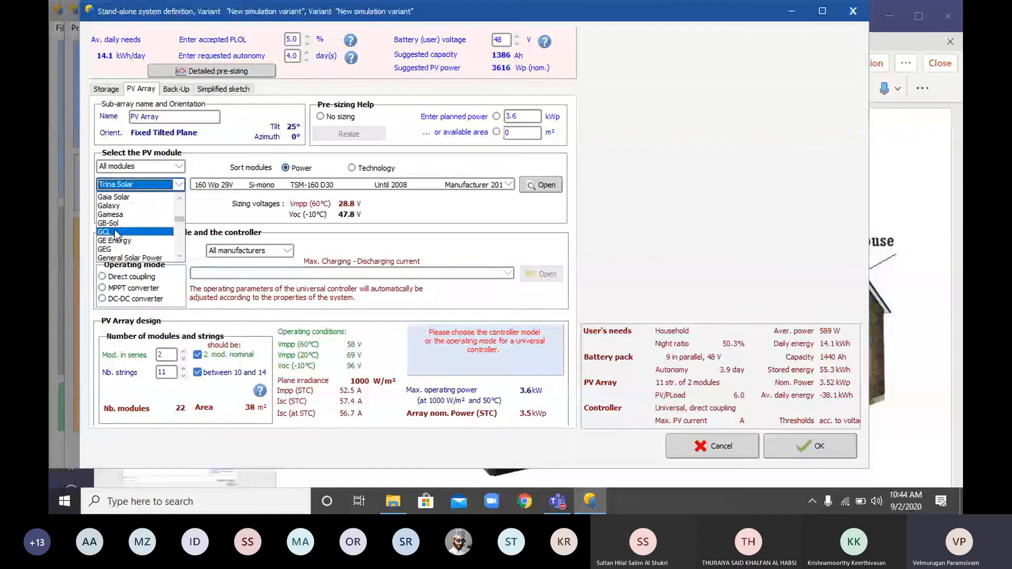
pyautogui.scroll(6, 116, 233)
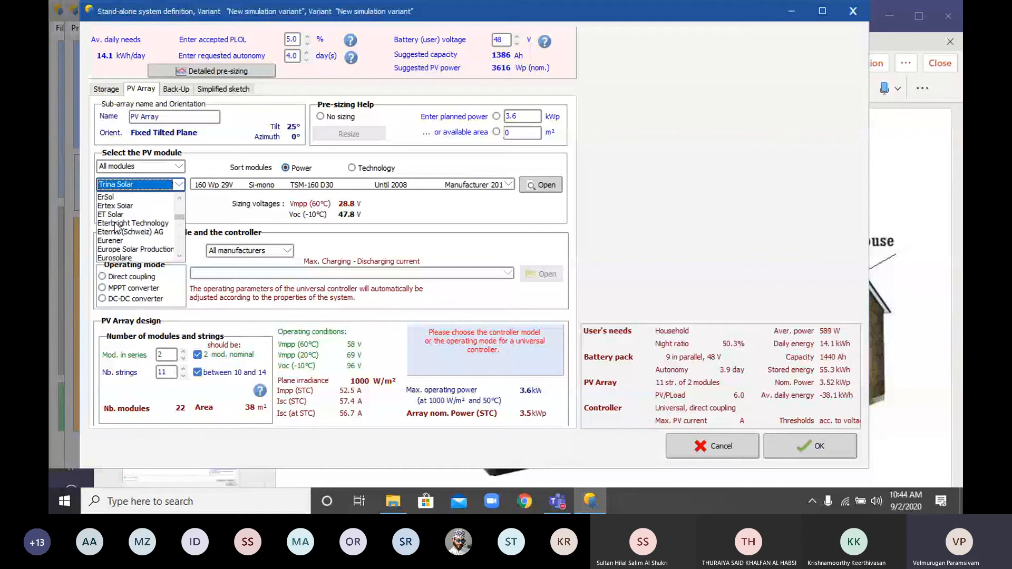
pyautogui.scroll(6, 116, 226)
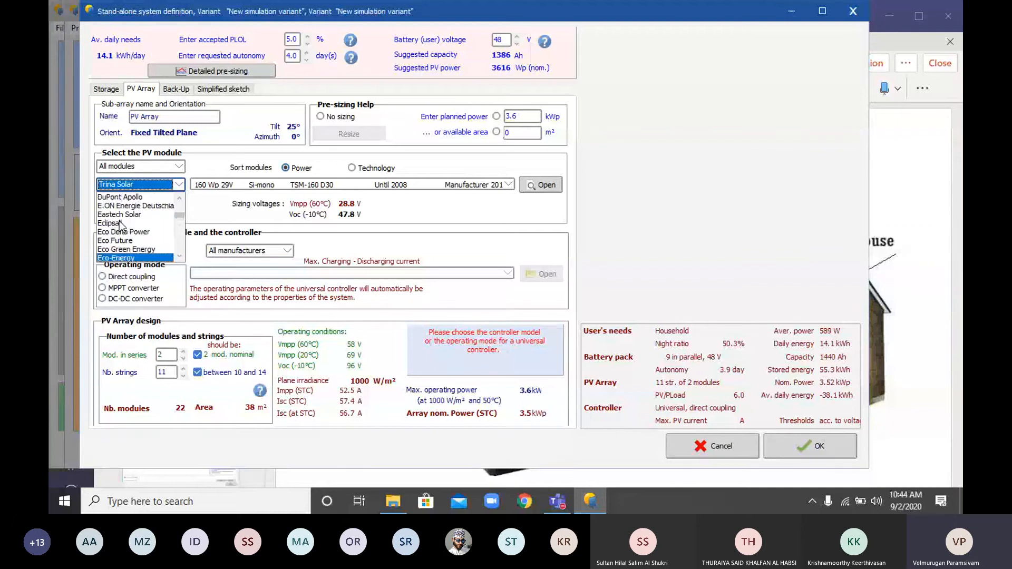
pyautogui.scroll(6, 120, 223)
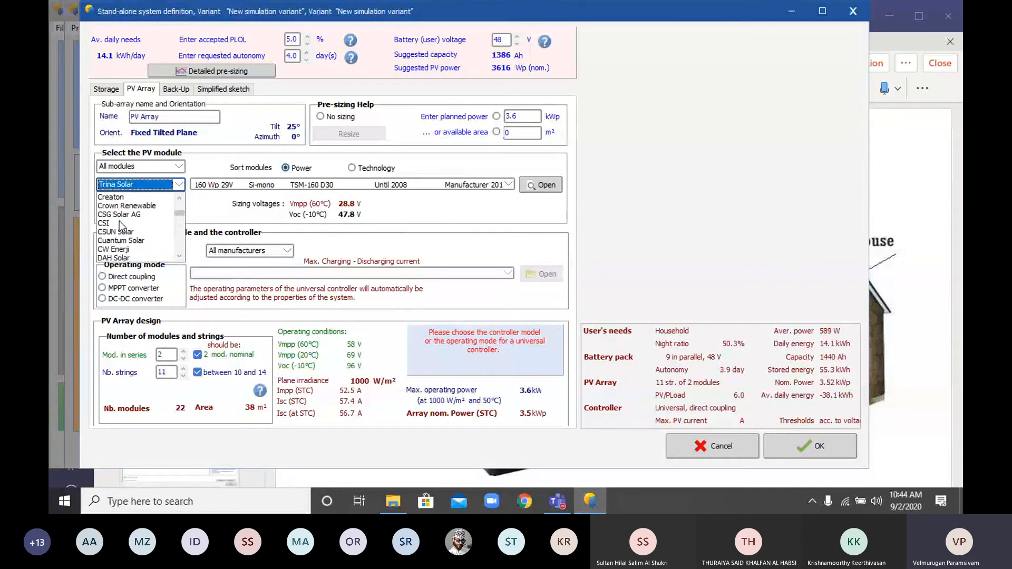
pyautogui.scroll(6, 119, 222)
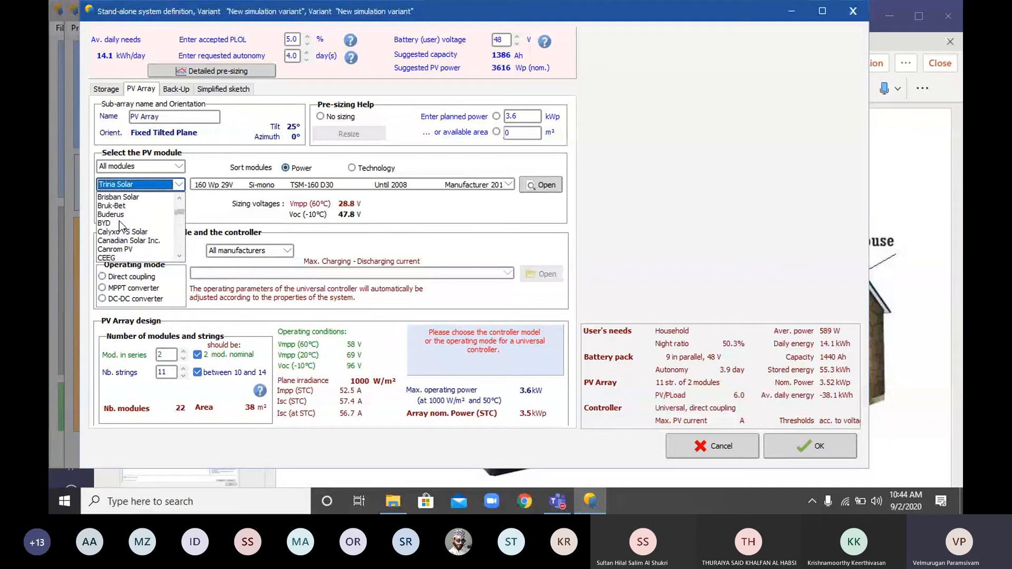
pyautogui.scroll(6, 120, 222)
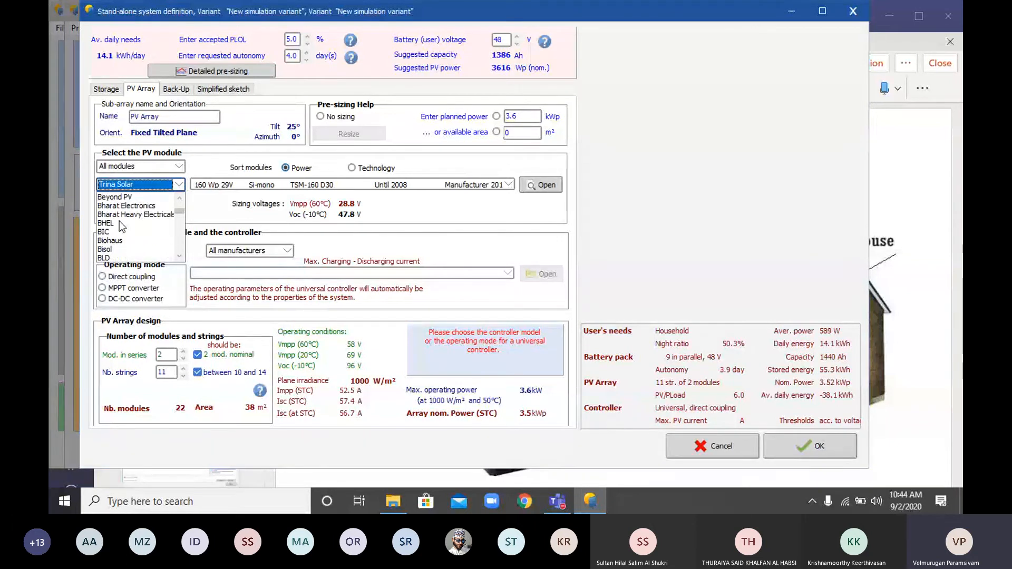
pyautogui.scroll(1, 127, 215)
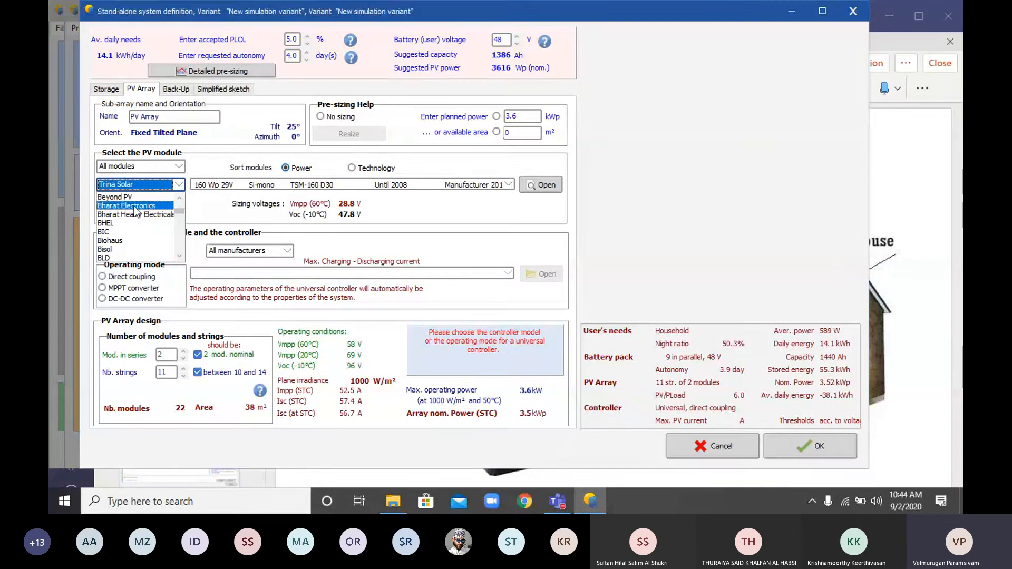
pyautogui.click(136, 209)
pyautogui.click(183, 185)
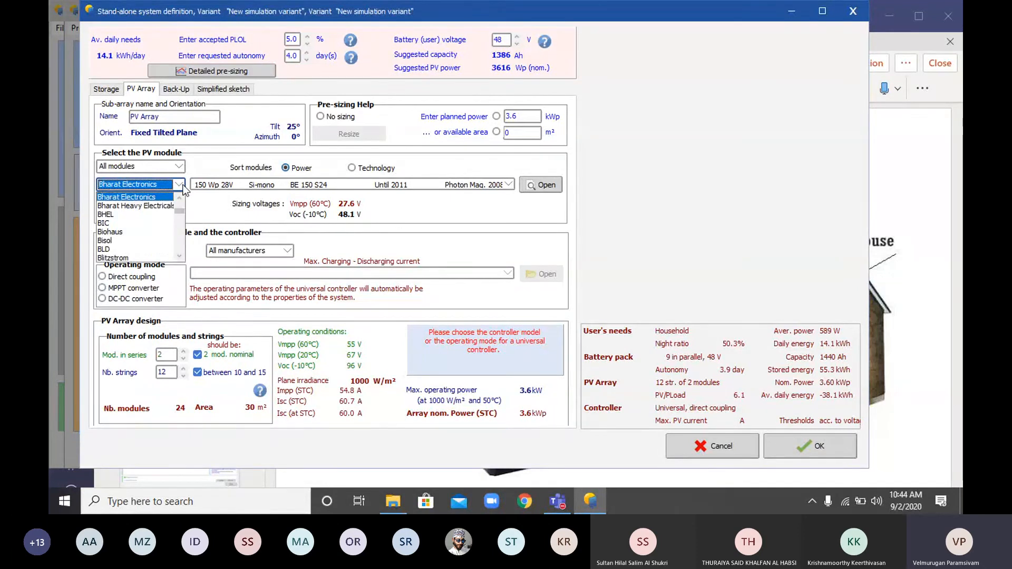
pyautogui.click(183, 185)
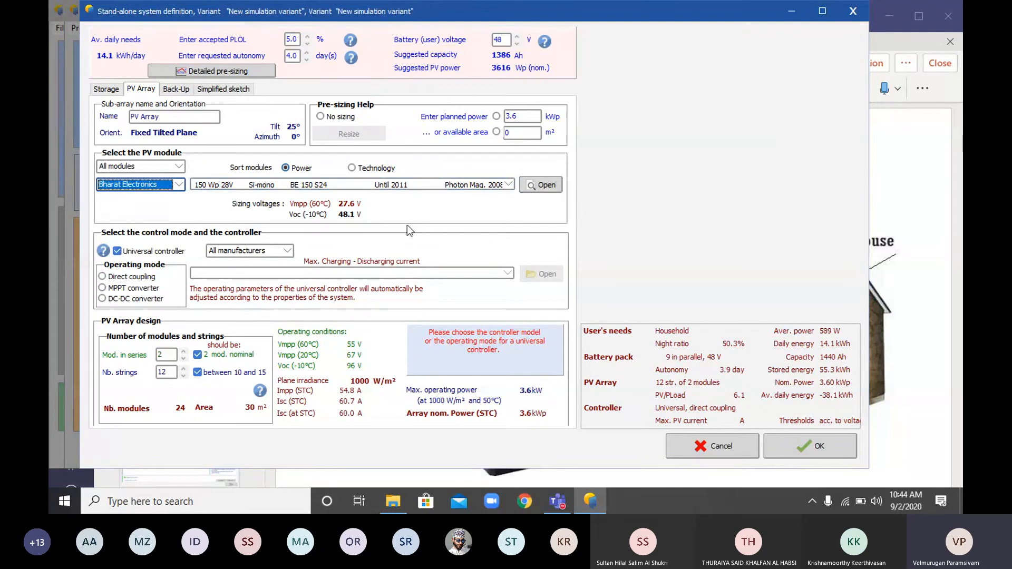
# Choose the 150 Wp 28V Si-mono BE 150 S24 module, then review and accept its PV module definition.
pyautogui.click(510, 184)
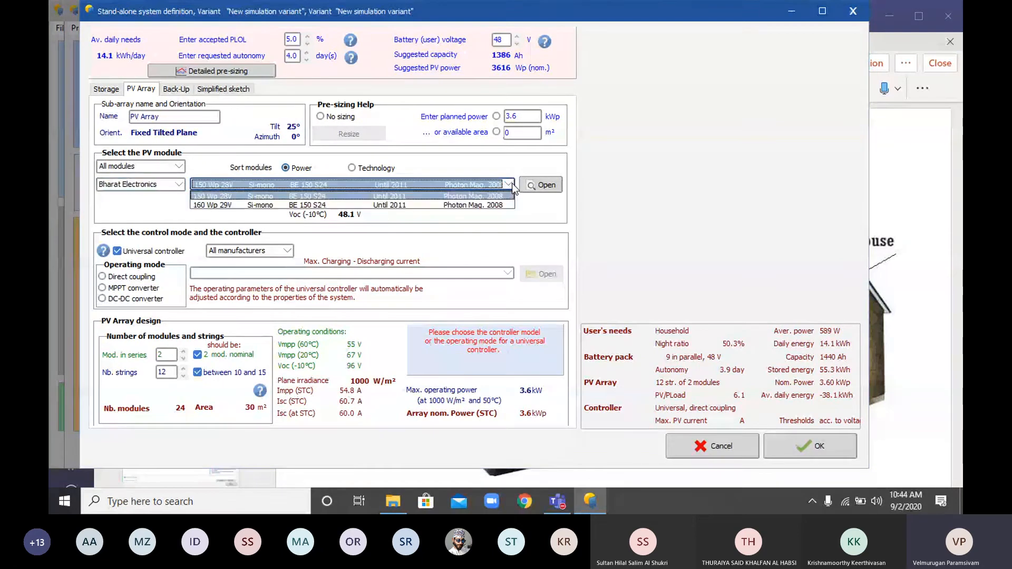
pyautogui.click(510, 184)
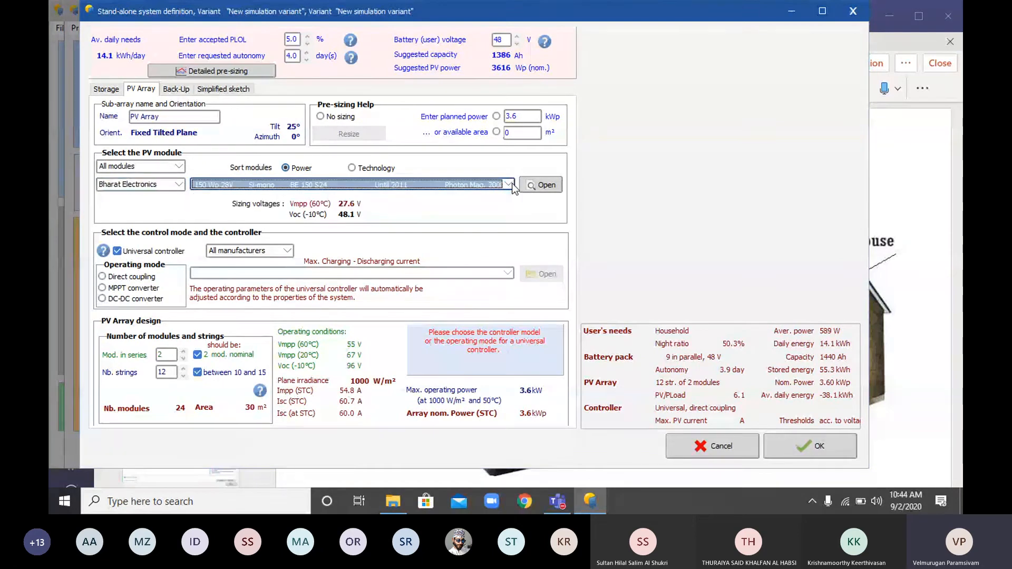
pyautogui.click(509, 184)
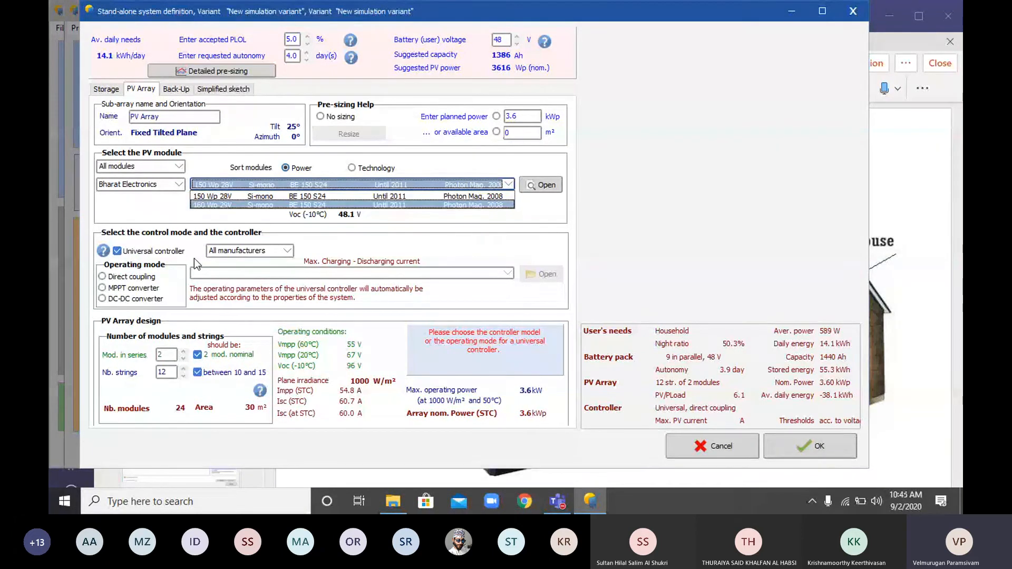
pyautogui.click(233, 195)
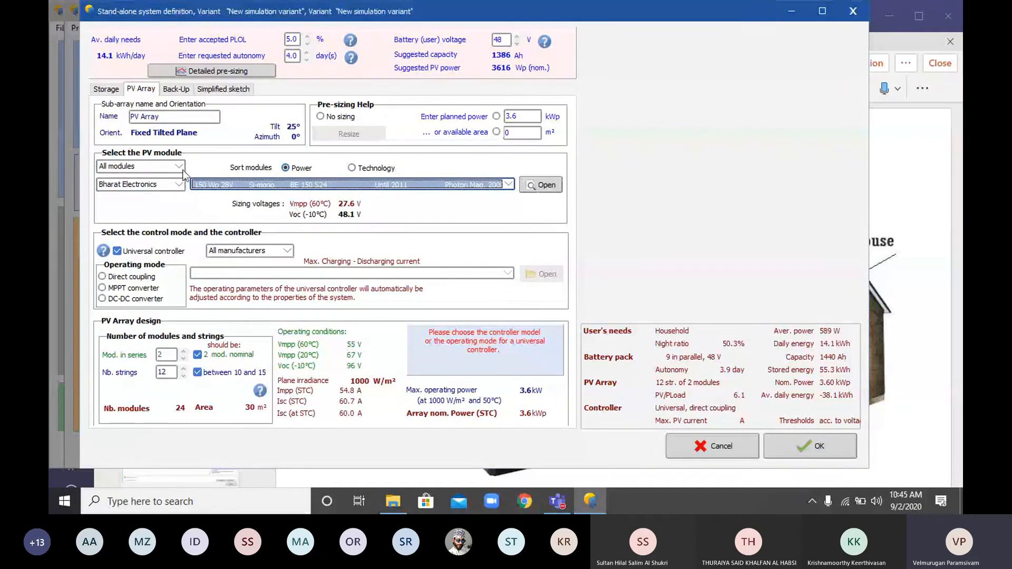
pyautogui.click(542, 185)
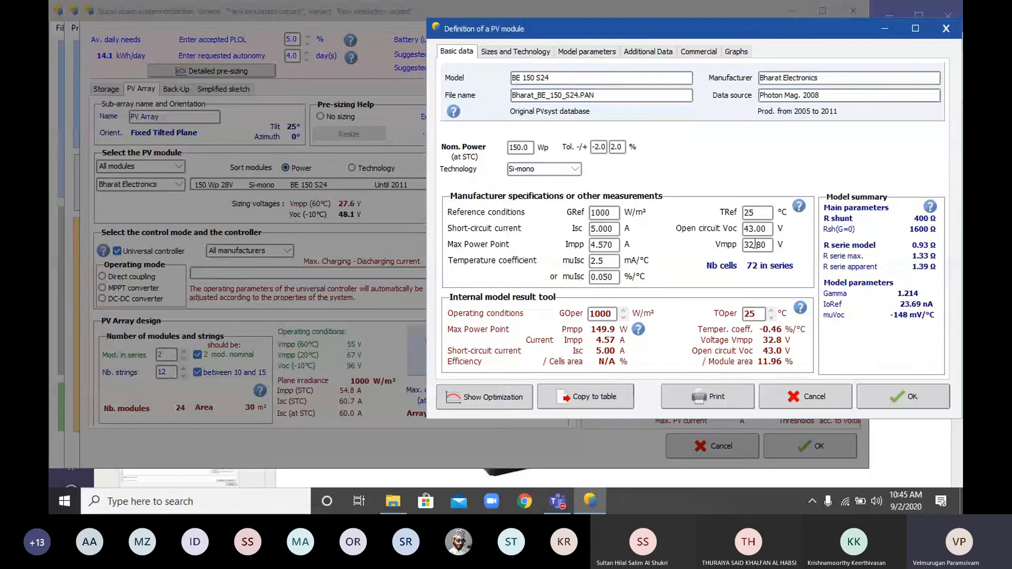
pyautogui.click(914, 403)
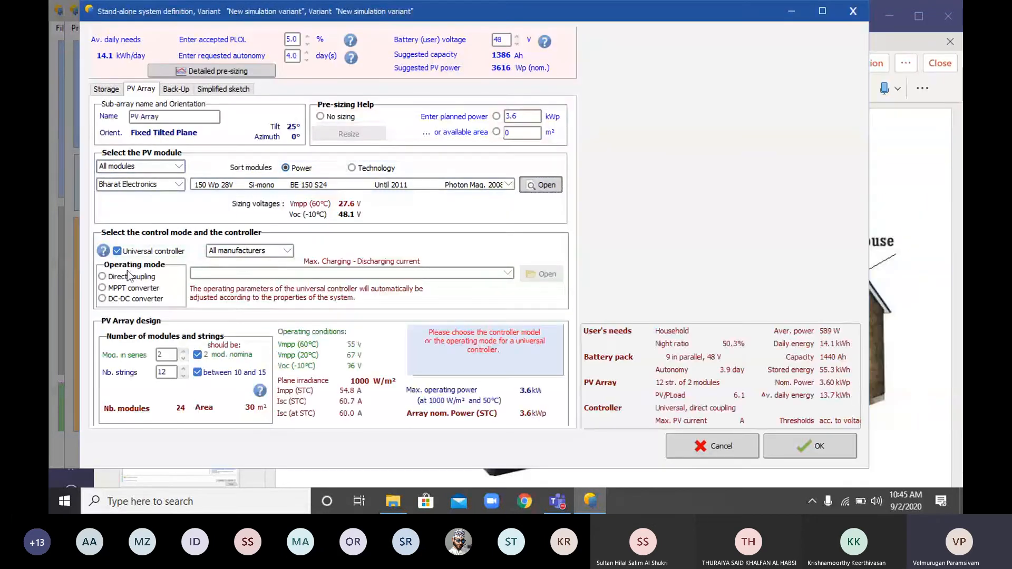
# Open the definition of the storage's Solar 12V / 160 Ah battery, review its basic data and save it under the existing file.
pyautogui.click(105, 90)
pyautogui.click(538, 224)
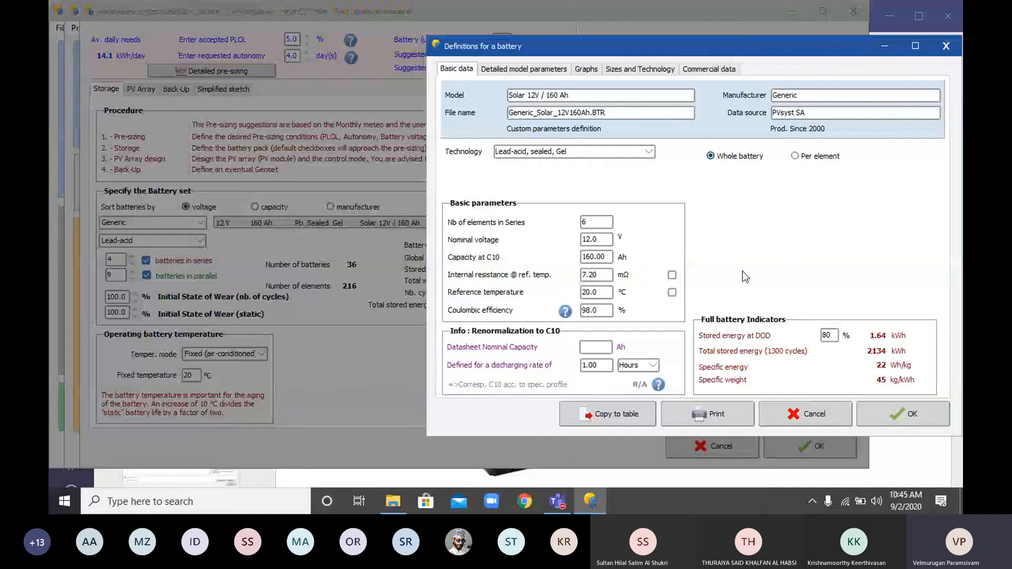
pyautogui.click(900, 413)
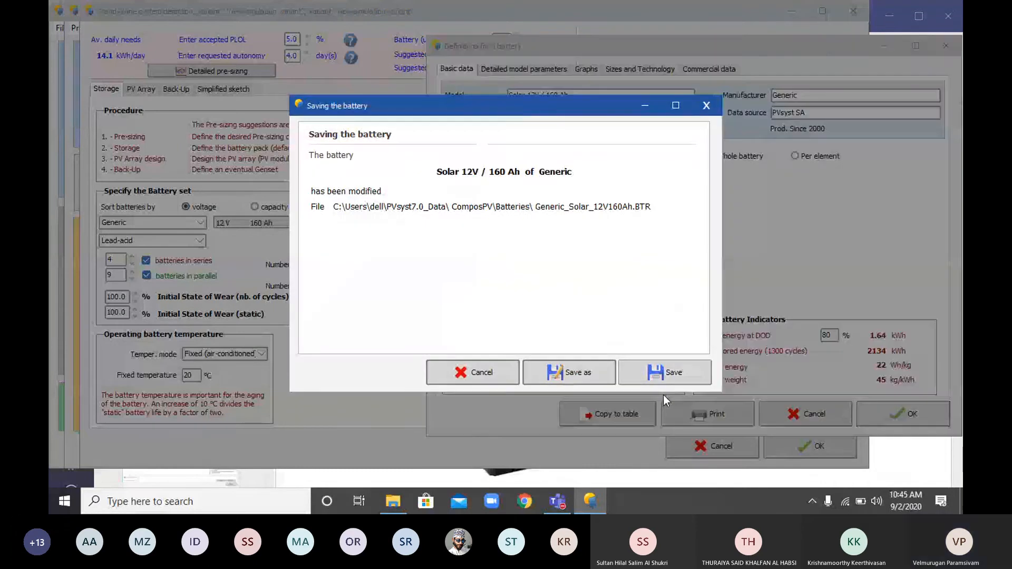
pyautogui.click(664, 375)
# In the PV array definition, set the controller operating mode to MPPT converter and disable the universal controller option.
pyautogui.click(141, 89)
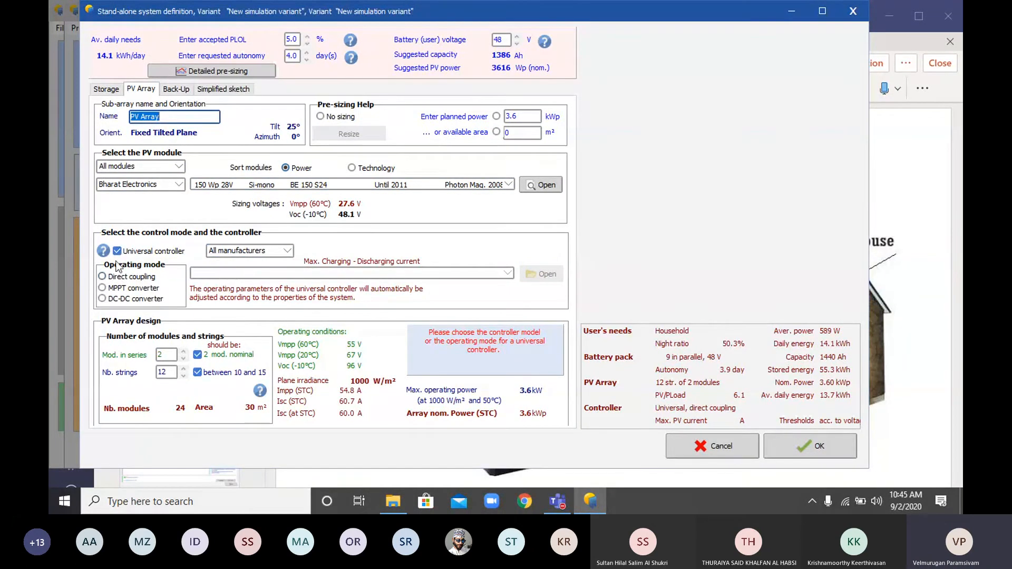
pyautogui.click(103, 288)
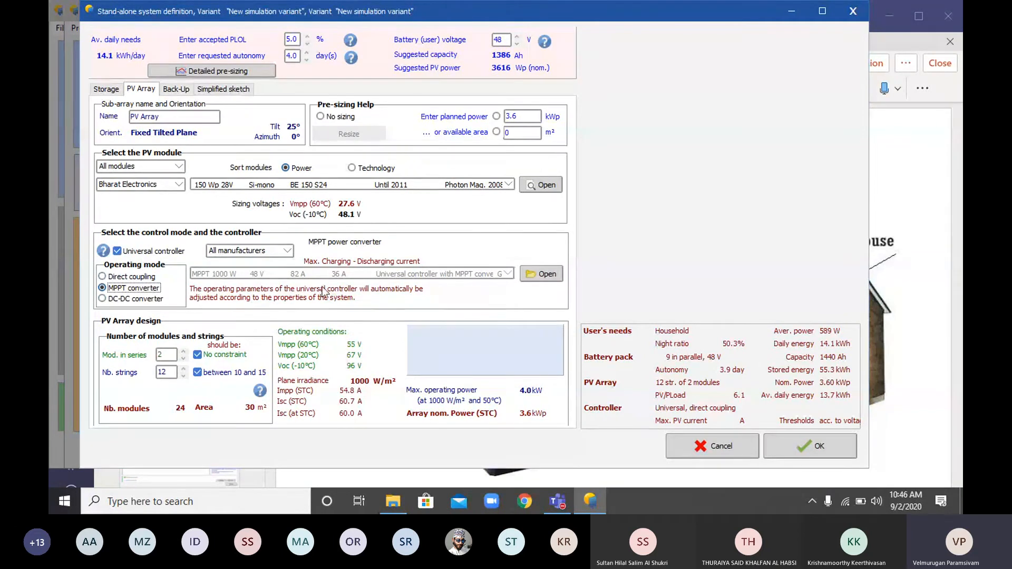
pyautogui.click(117, 251)
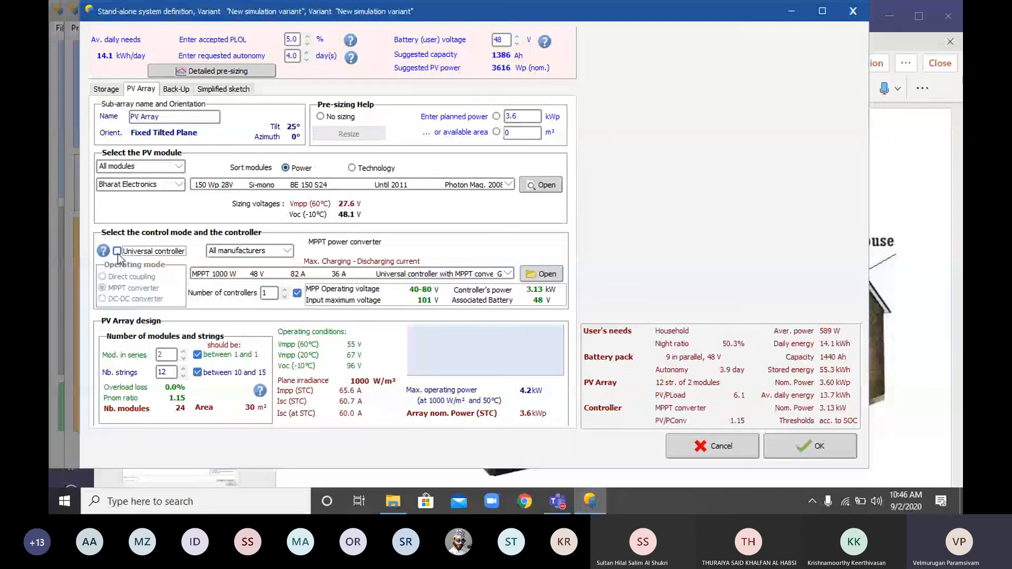
# Re-enable the universal controller for the PV array and leave the back-up generator option switched off.
pyautogui.click(117, 252)
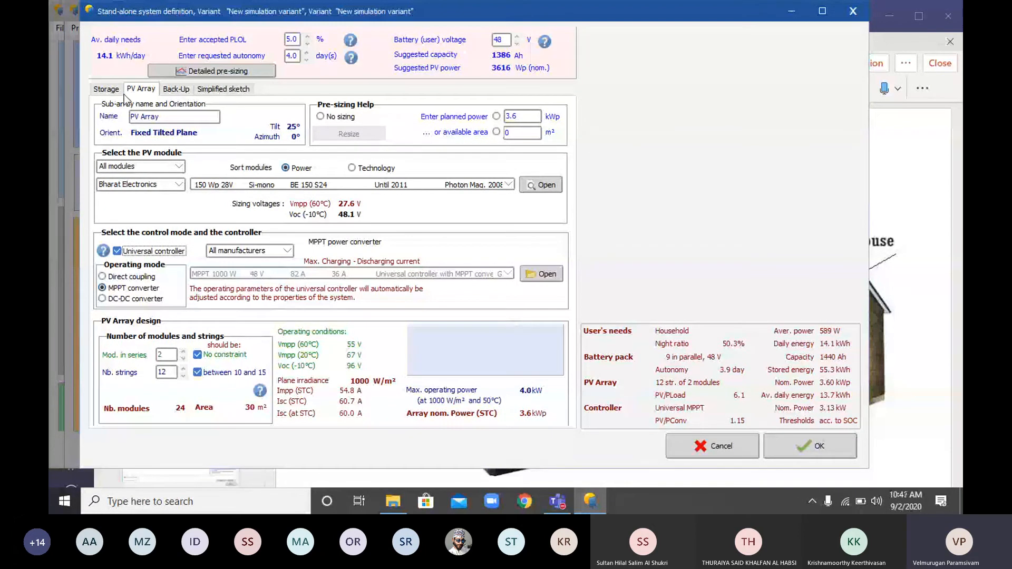
pyautogui.click(175, 91)
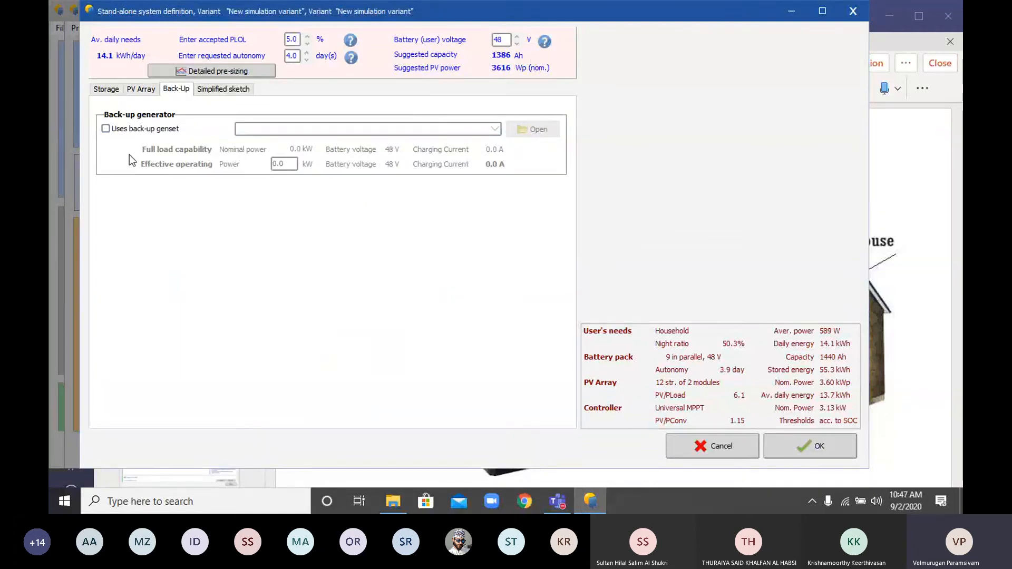
pyautogui.click(106, 129)
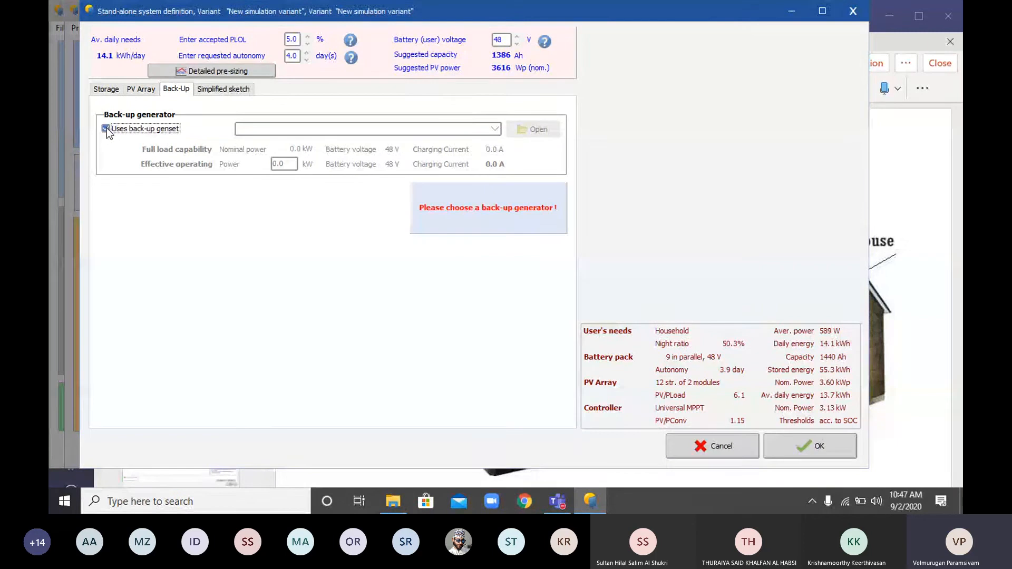
pyautogui.click(107, 129)
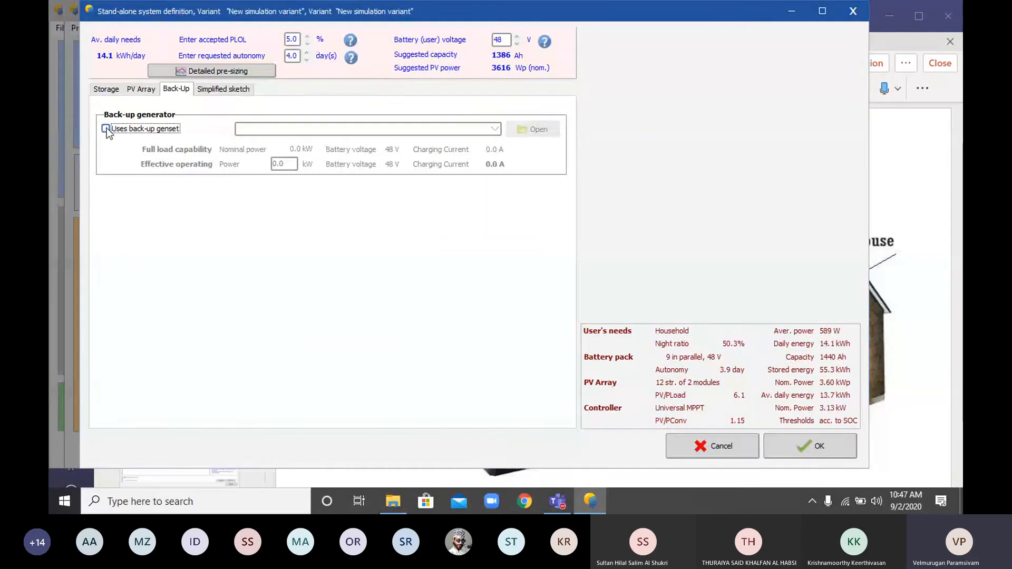
# Review the simplified system sketch, PV array and storage settings, and accept the stand-alone system definition.
pyautogui.click(218, 89)
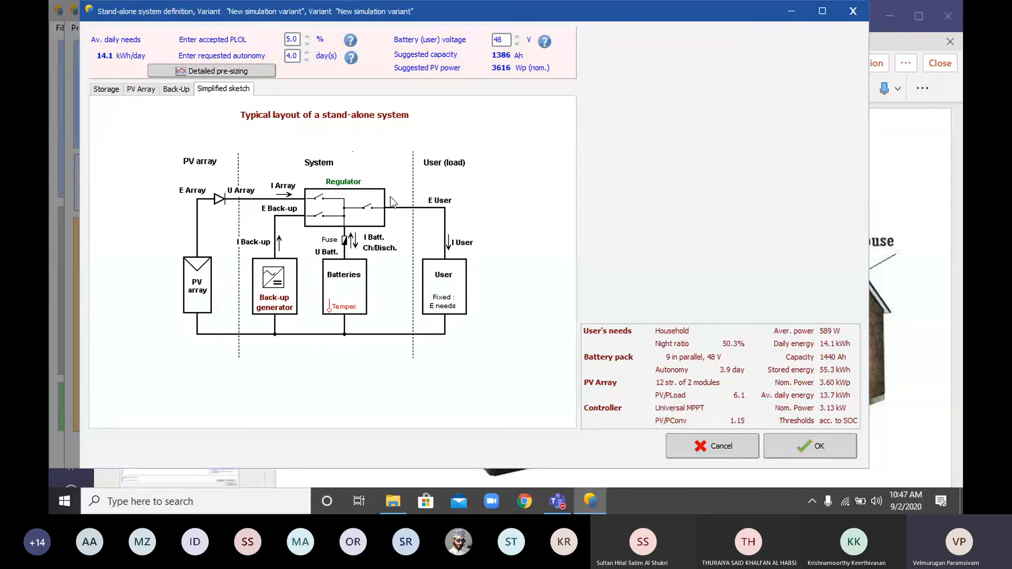
pyautogui.click(103, 93)
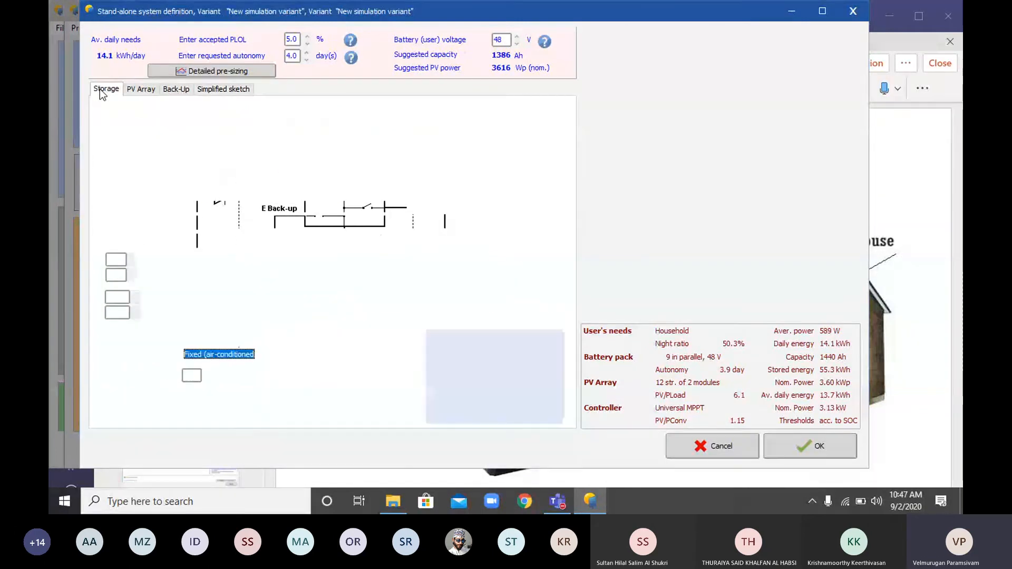
pyautogui.click(138, 89)
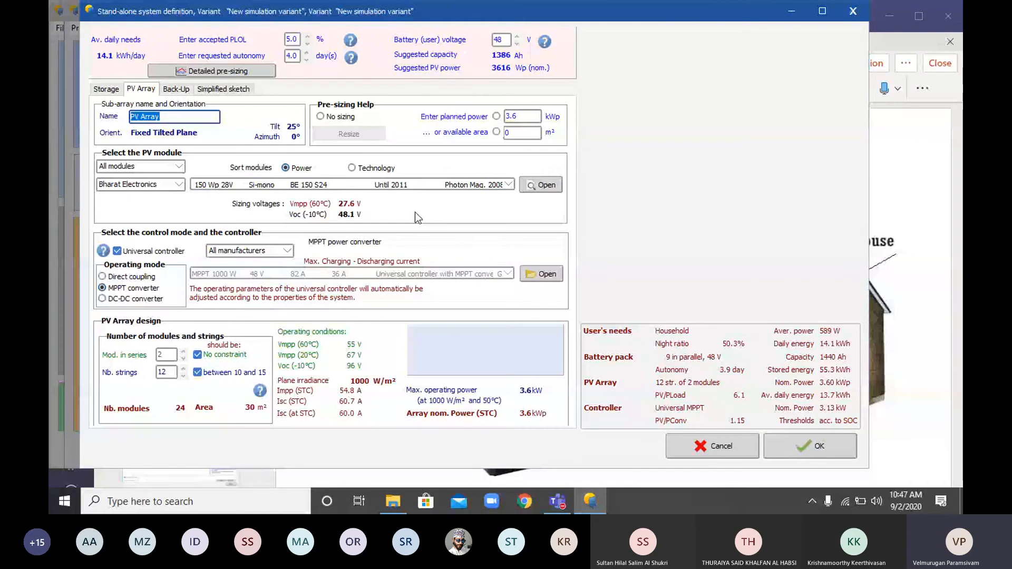
pyautogui.click(105, 91)
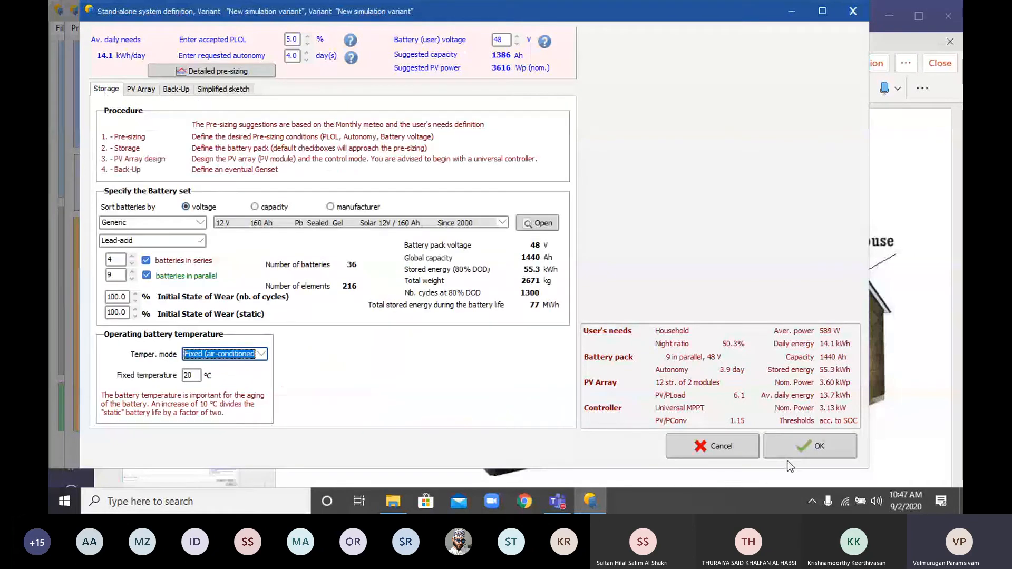
pyautogui.click(809, 444)
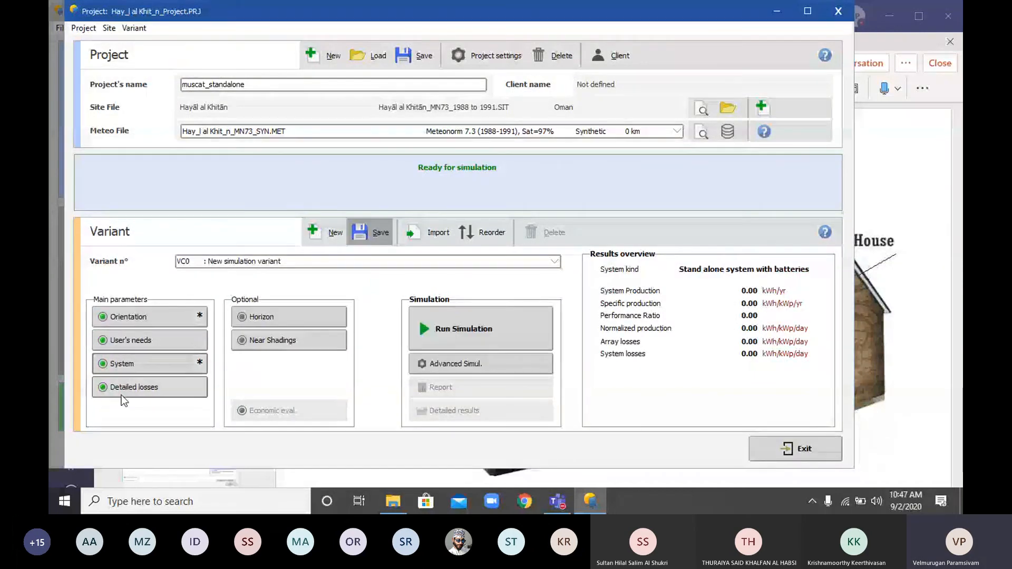
# Review the detailed losses from thermal parameter and ohmic losses through soiling, IAM and spectral correction, then accept them.
pyautogui.click(147, 391)
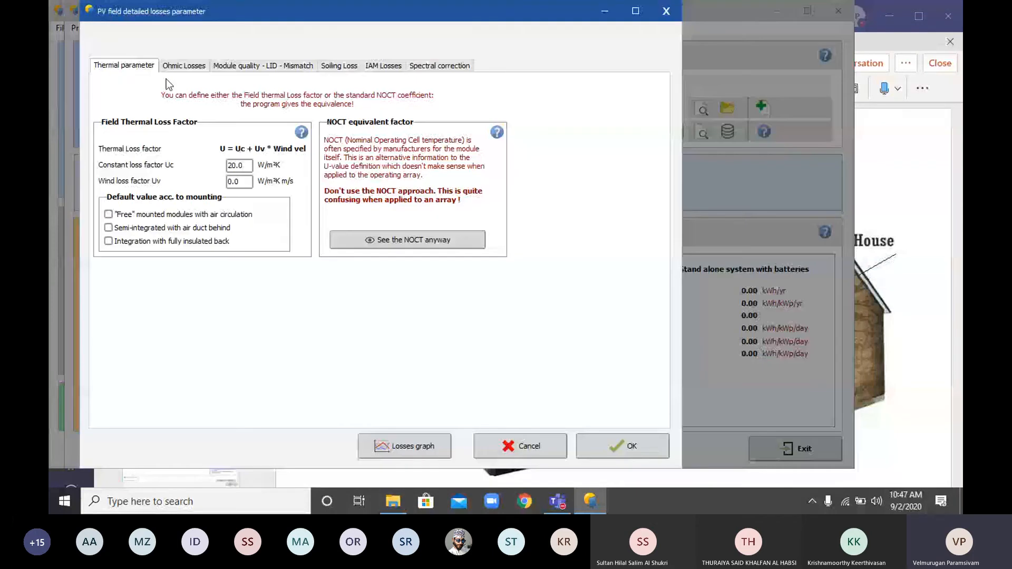
pyautogui.click(182, 65)
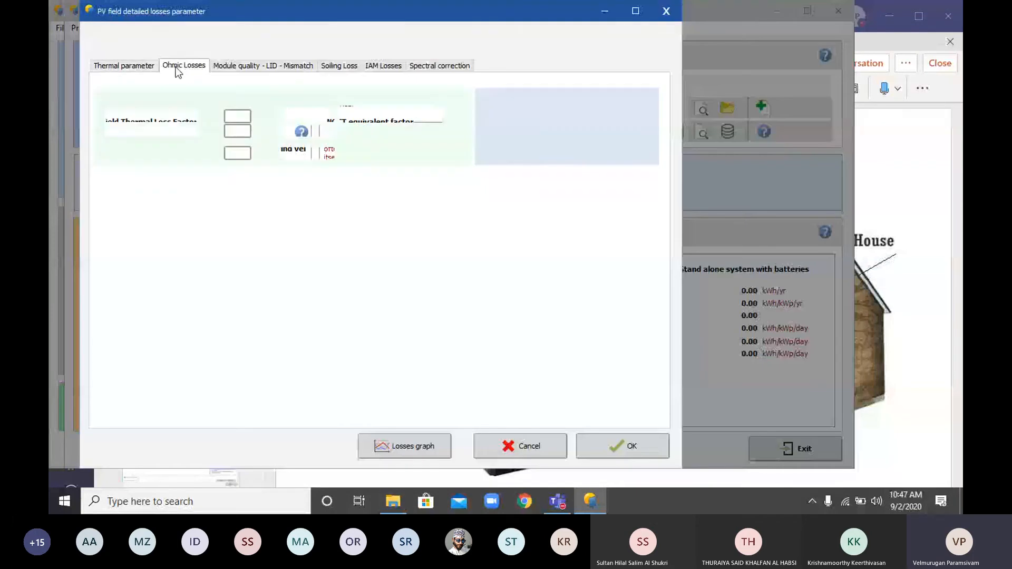
pyautogui.click(230, 67)
pyautogui.click(337, 66)
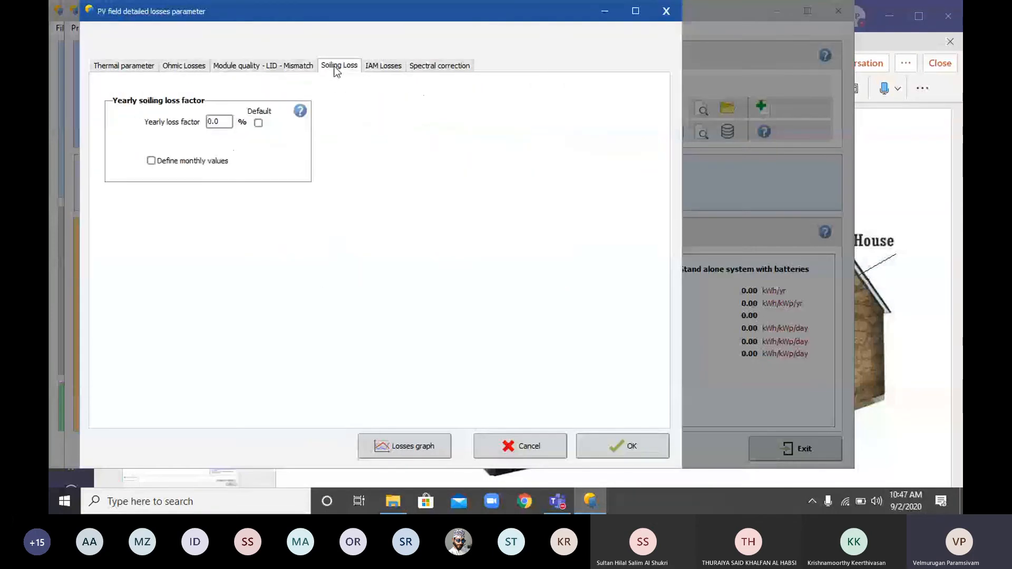
pyautogui.click(397, 66)
pyautogui.click(454, 71)
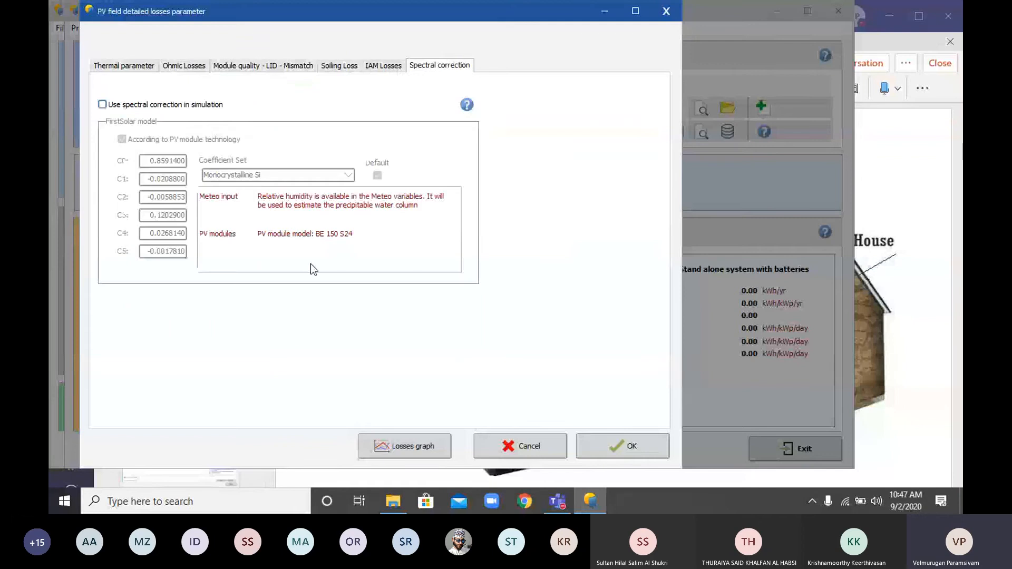
pyautogui.click(625, 443)
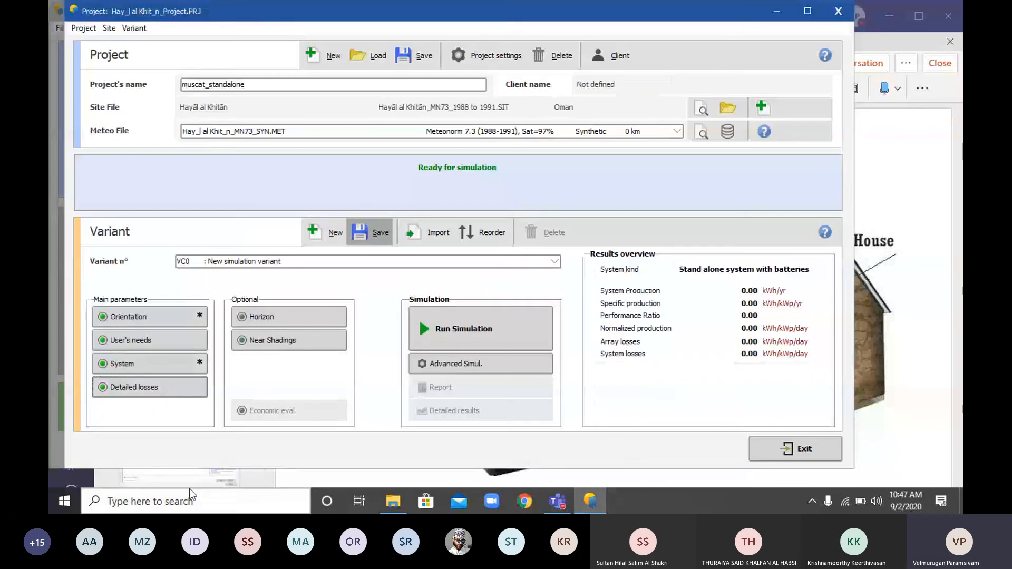
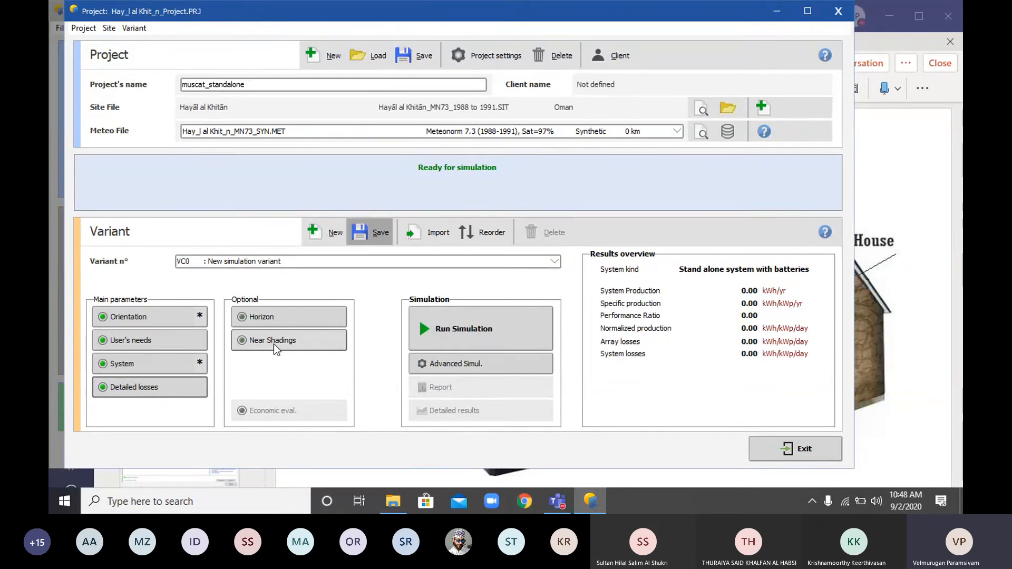
# Review the near shadings definition and the horizon line drawing for the site, accepting each.
pyautogui.click(273, 341)
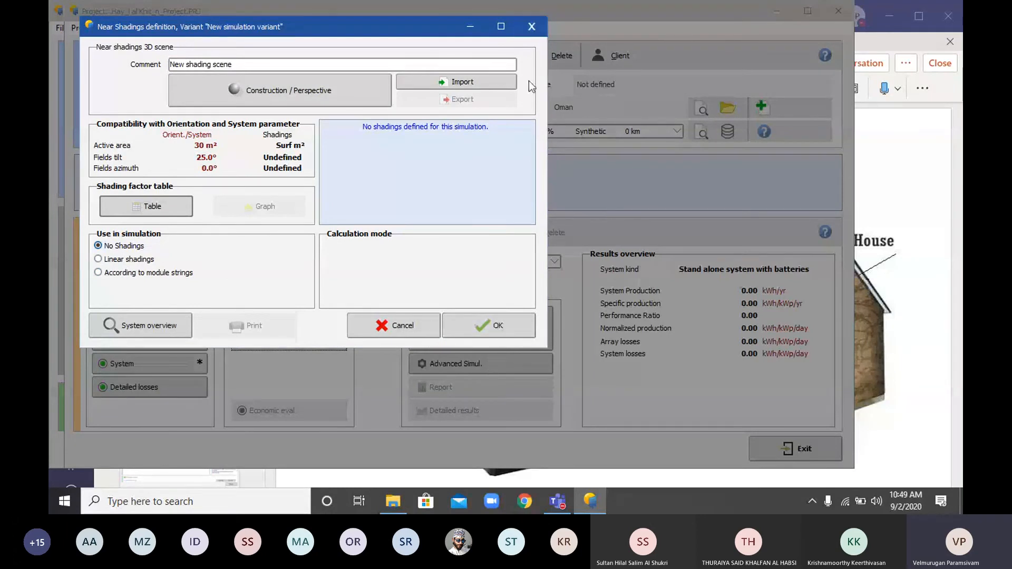
pyautogui.click(511, 330)
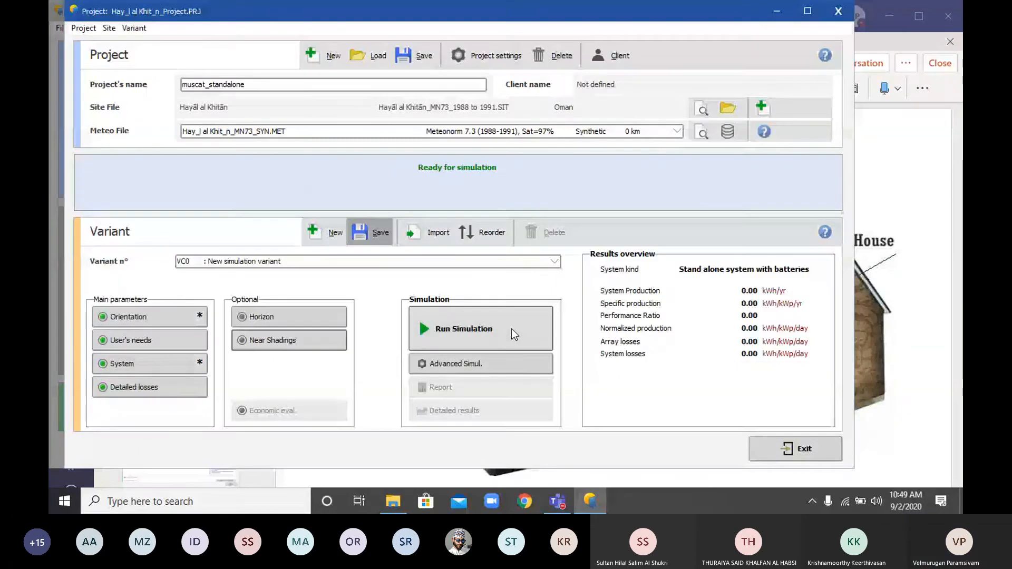
pyautogui.click(269, 322)
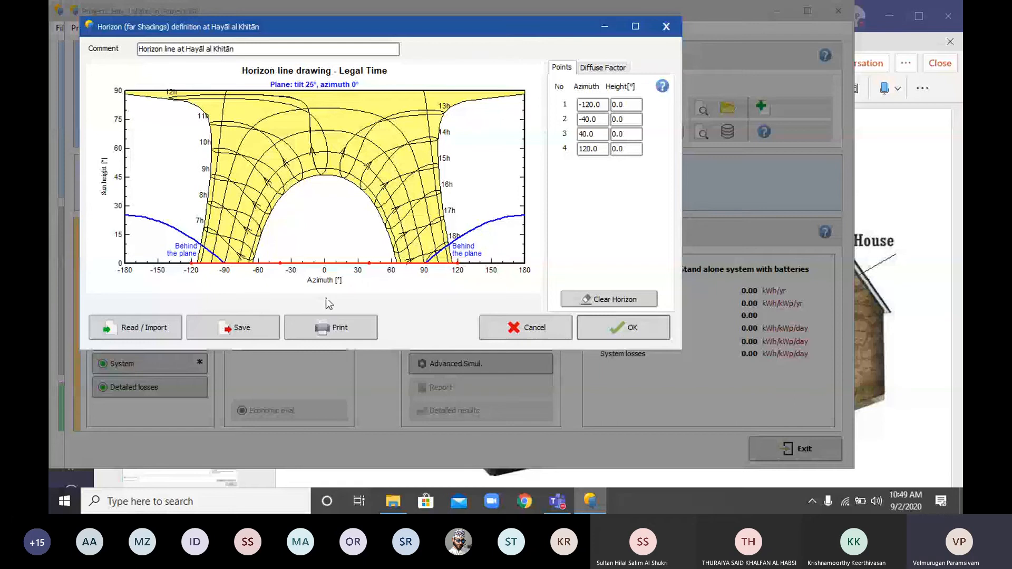
pyautogui.click(628, 329)
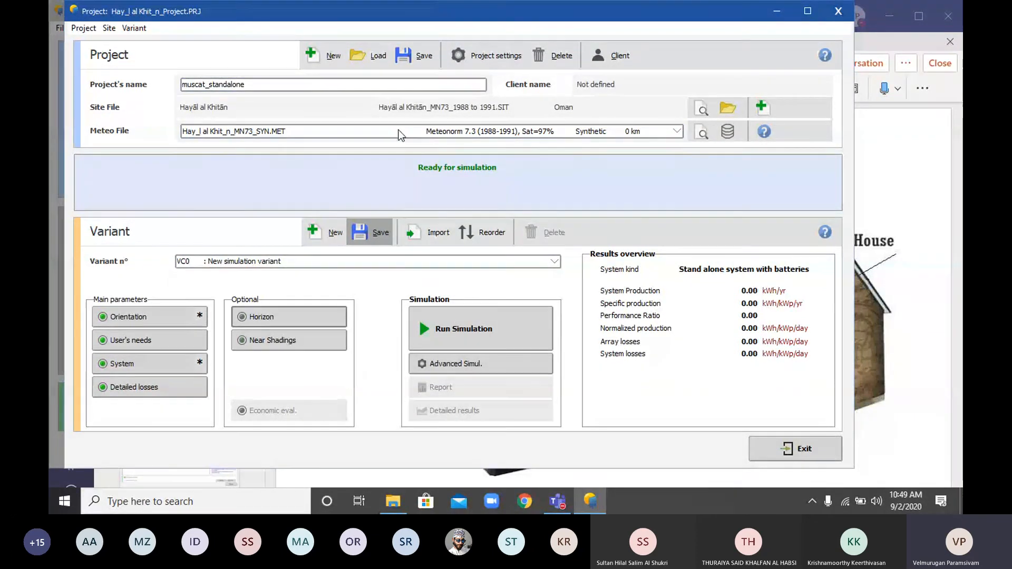
# Save the muscat_standalone project under the existing file name Hay_l al Khit_n_Project and run the simulation.
pyautogui.click(426, 62)
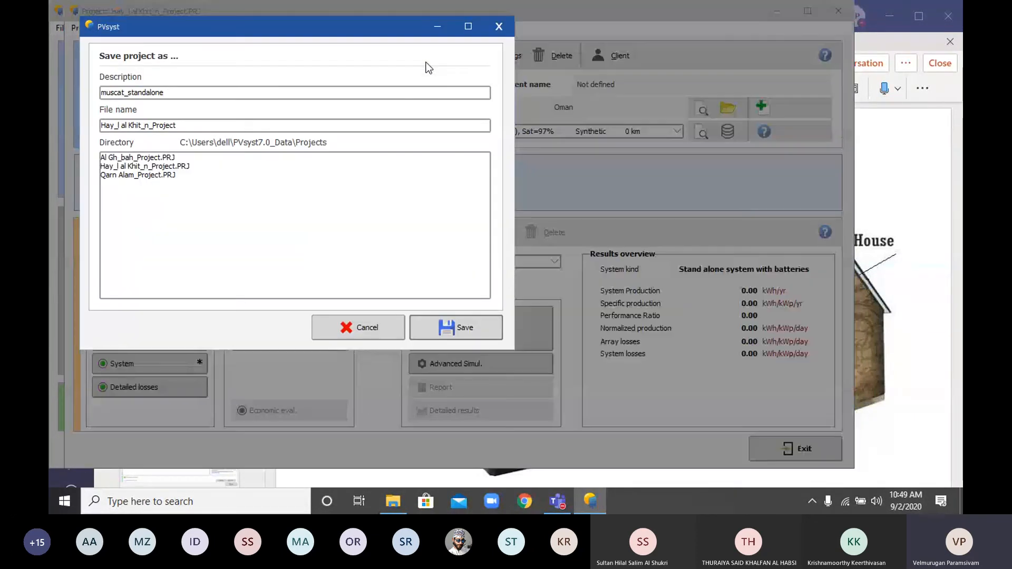
pyautogui.click(443, 331)
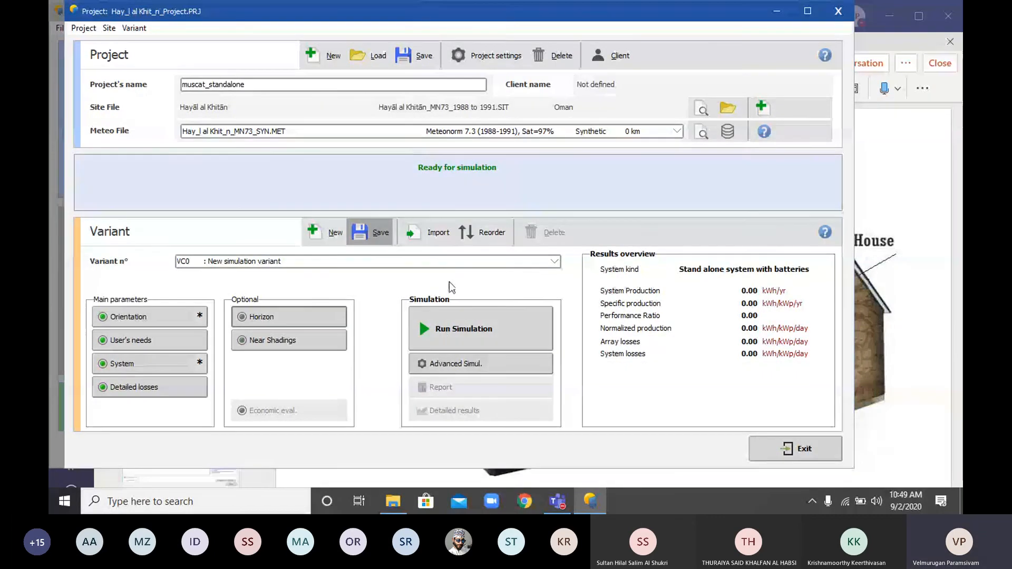
pyautogui.click(469, 327)
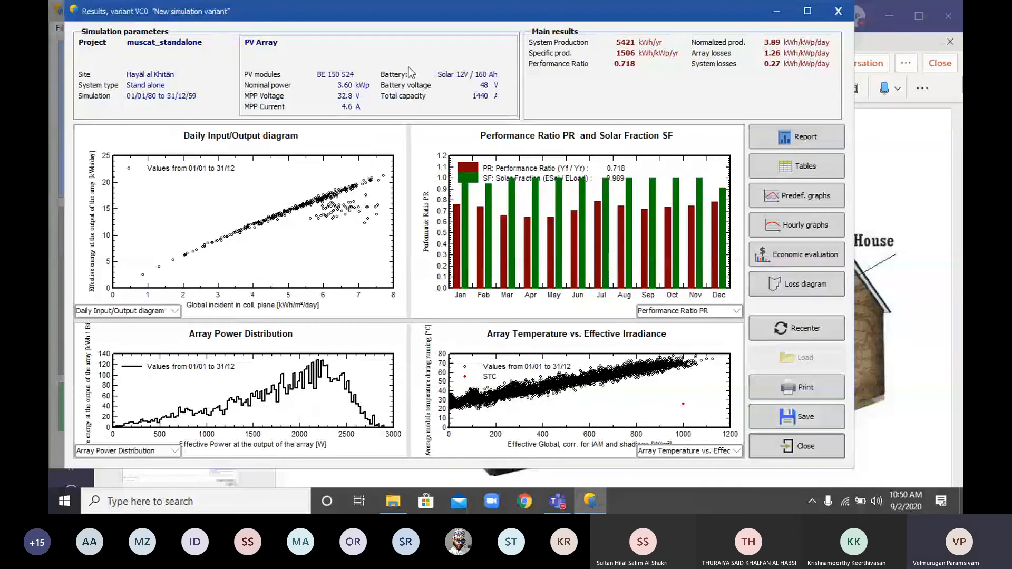
# Open the simulation report and examine the simulation parameters page, covering array characteristics, battery, controller and loss factors.
pyautogui.click(796, 141)
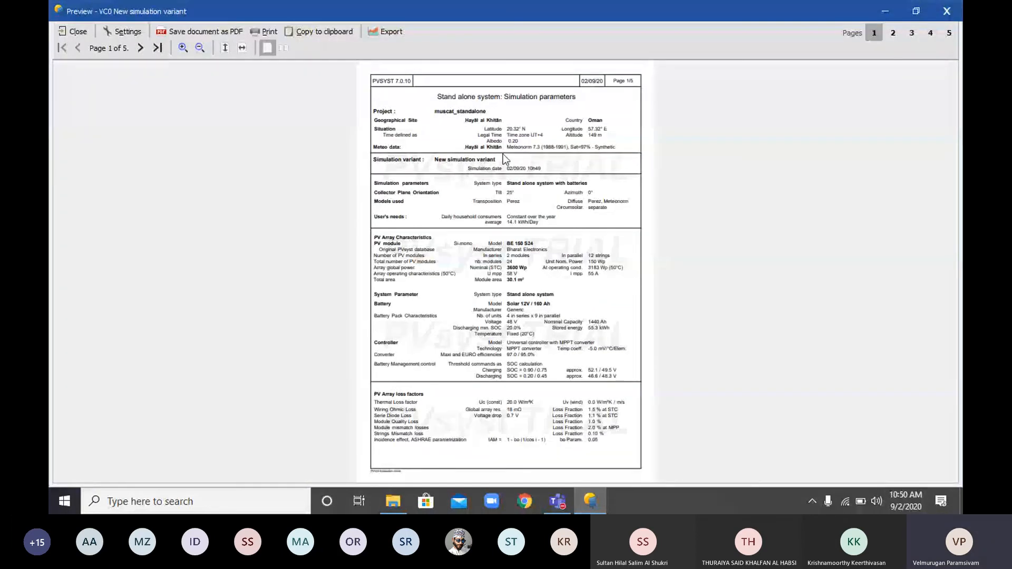
pyautogui.click(183, 47)
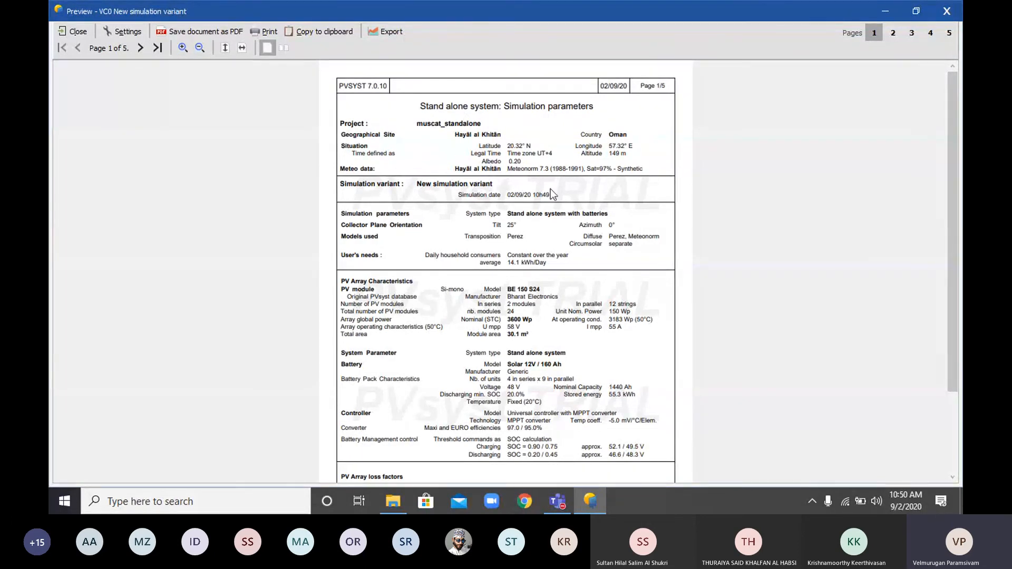
pyautogui.moveTo(955, 180); pyautogui.dragTo(957, 185)
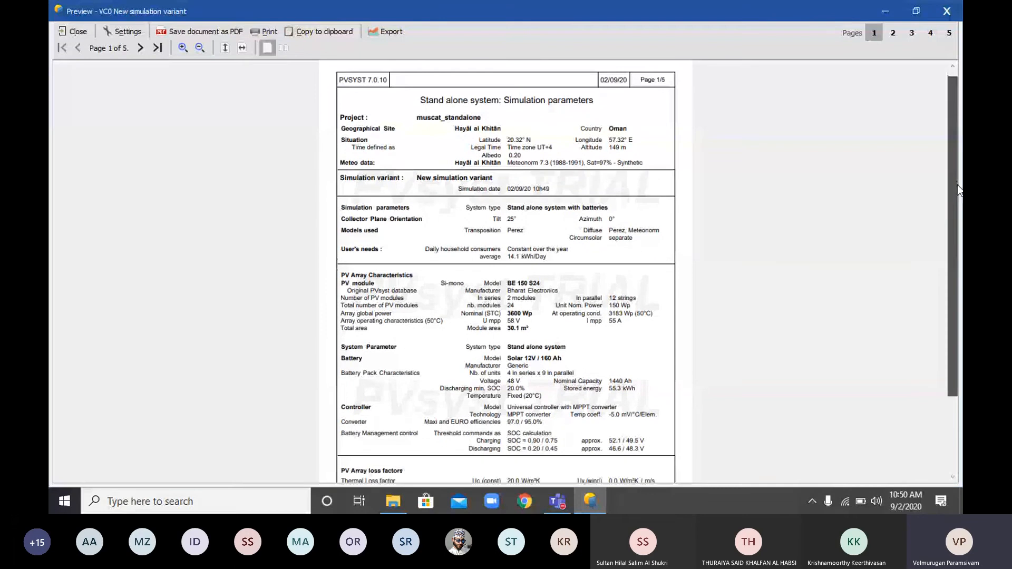
pyautogui.scroll(-3, 467, 200)
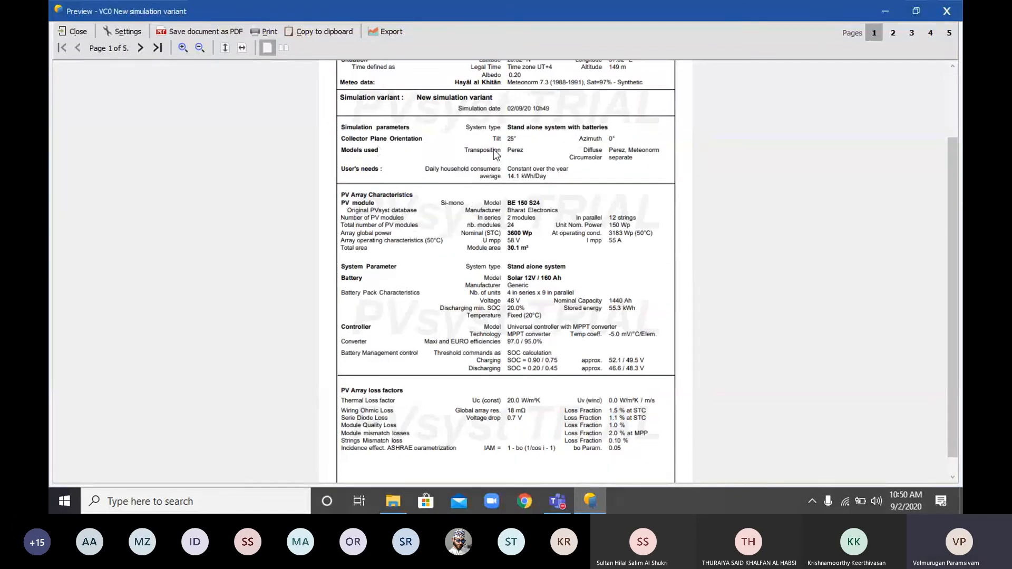
pyautogui.scroll(-1, 498, 185)
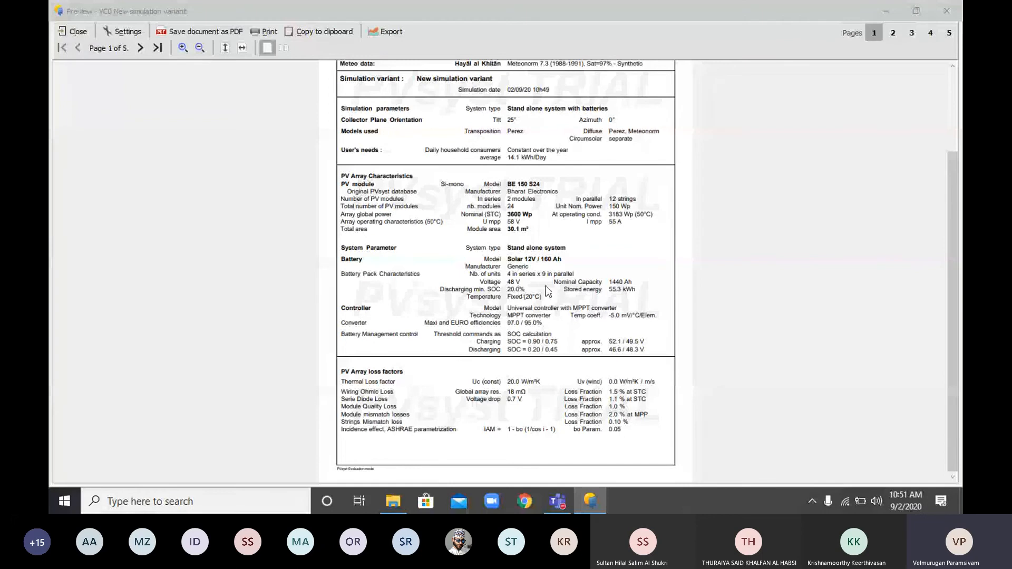
pyautogui.click(953, 254)
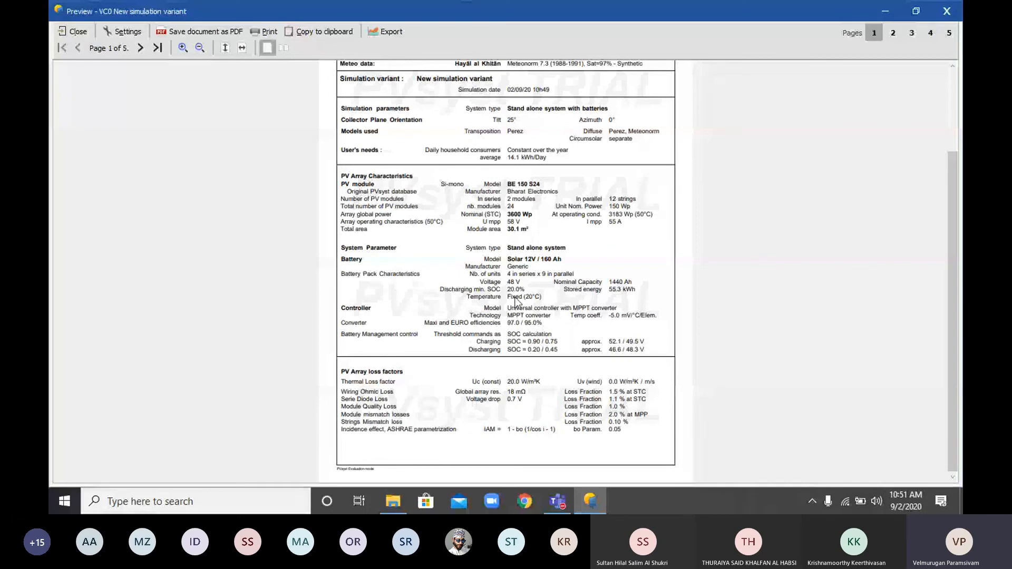
# Examine the report's detailed user's needs page, including the household consumers table and hourly profile.
pyautogui.scroll(-3, 512, 290)
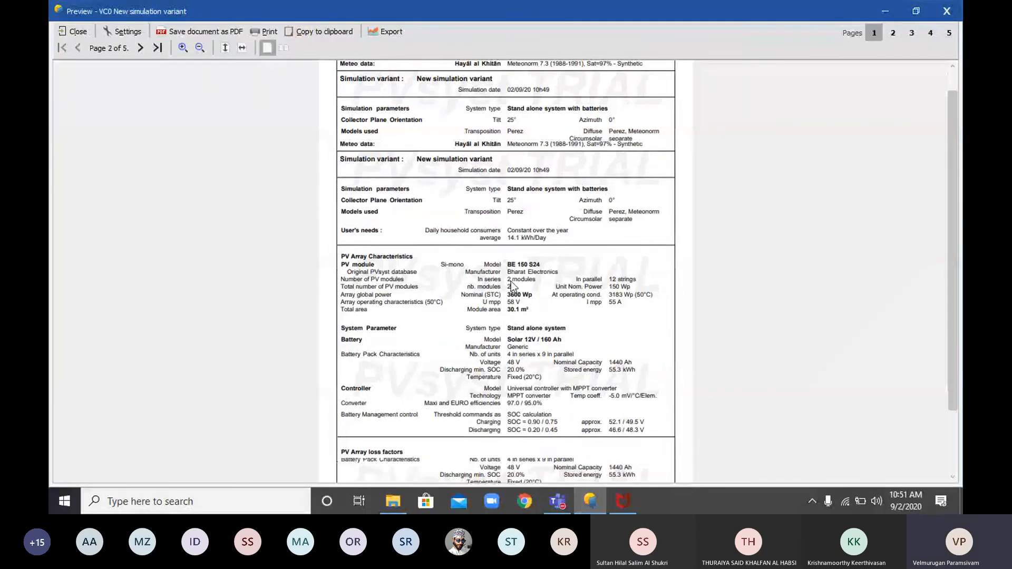
pyautogui.scroll(-4, 509, 272)
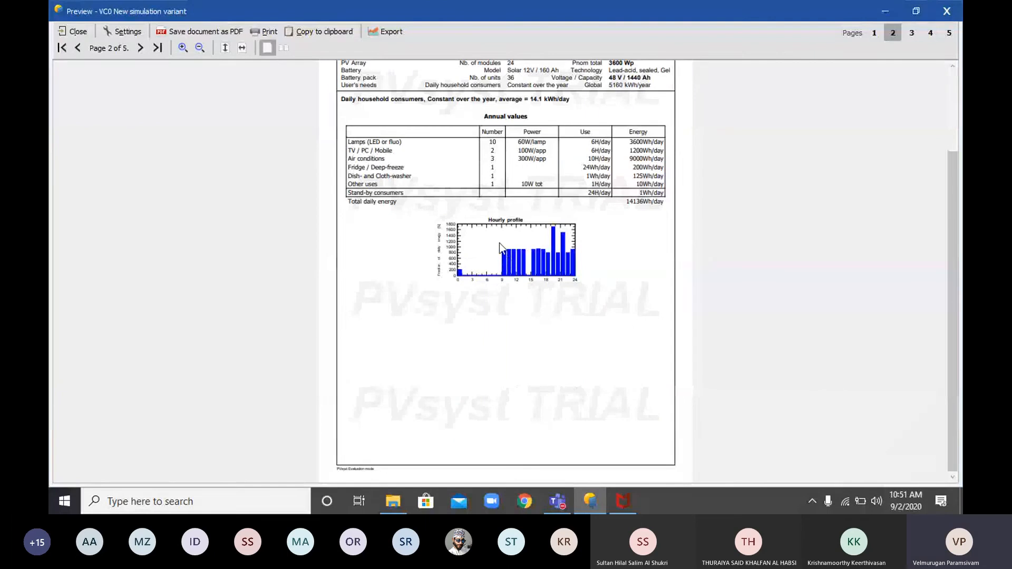
pyautogui.scroll(2, 487, 218)
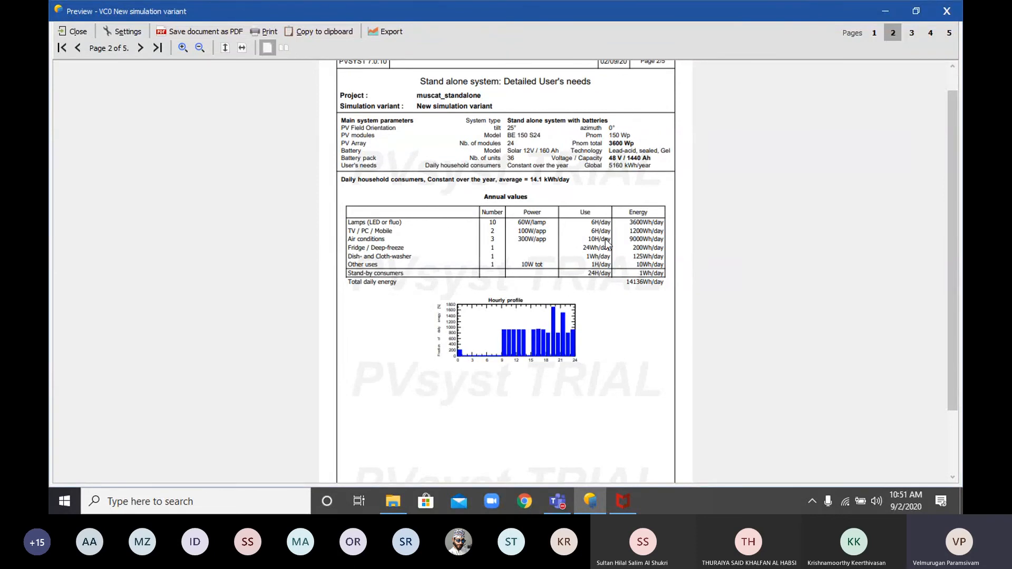
pyautogui.scroll(-3, 608, 269)
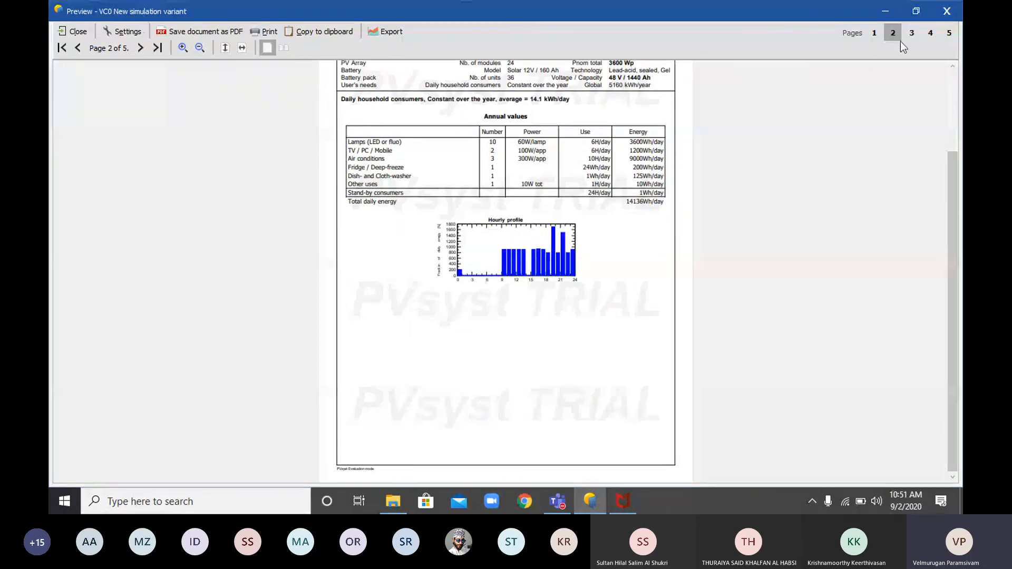
# Examine the report's main results page, including the production and performance ratio charts and the monthly balances table.
pyautogui.click(914, 35)
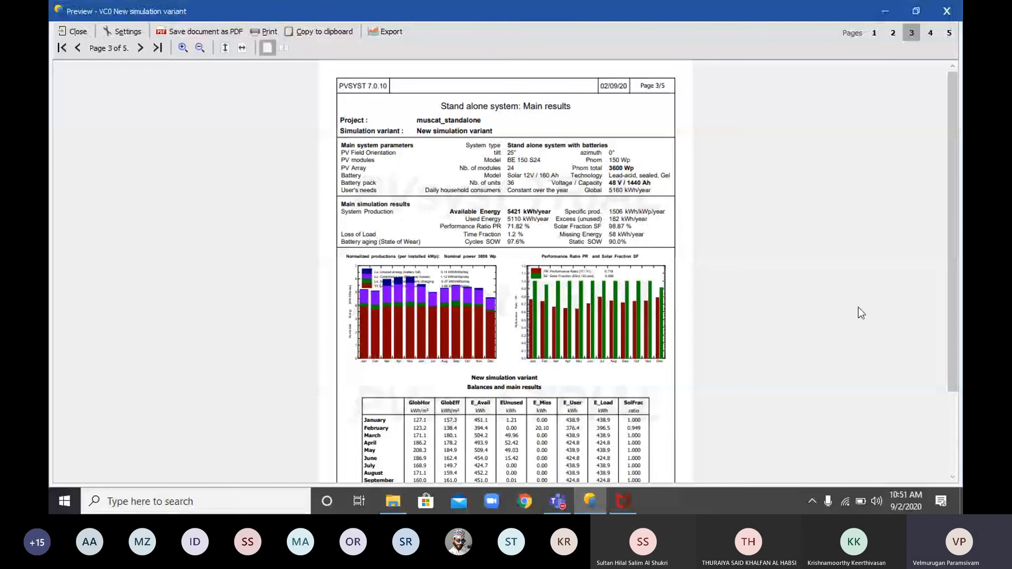
pyautogui.moveTo(957, 343); pyautogui.dragTo(956, 355)
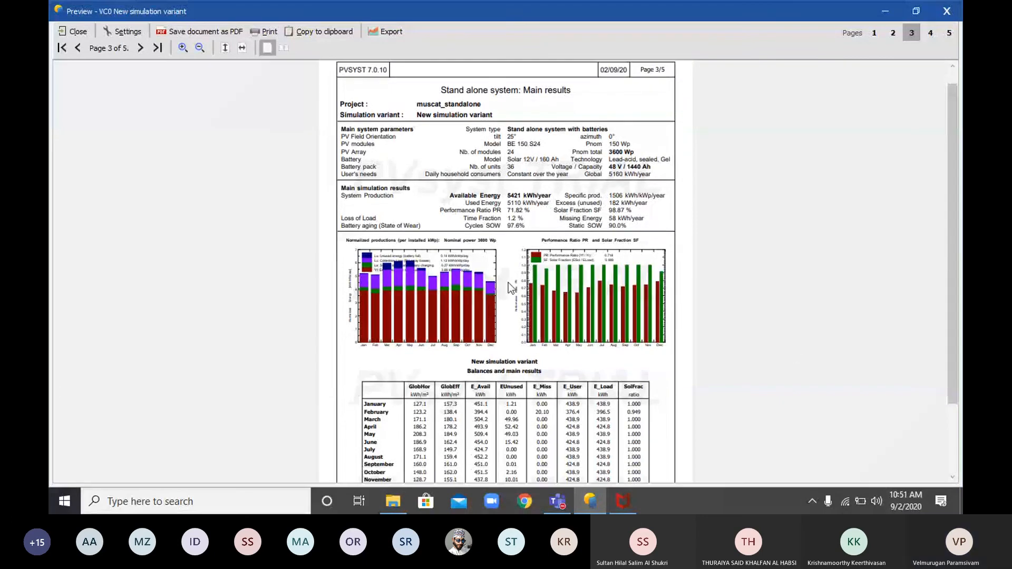
pyautogui.scroll(-3, 550, 307)
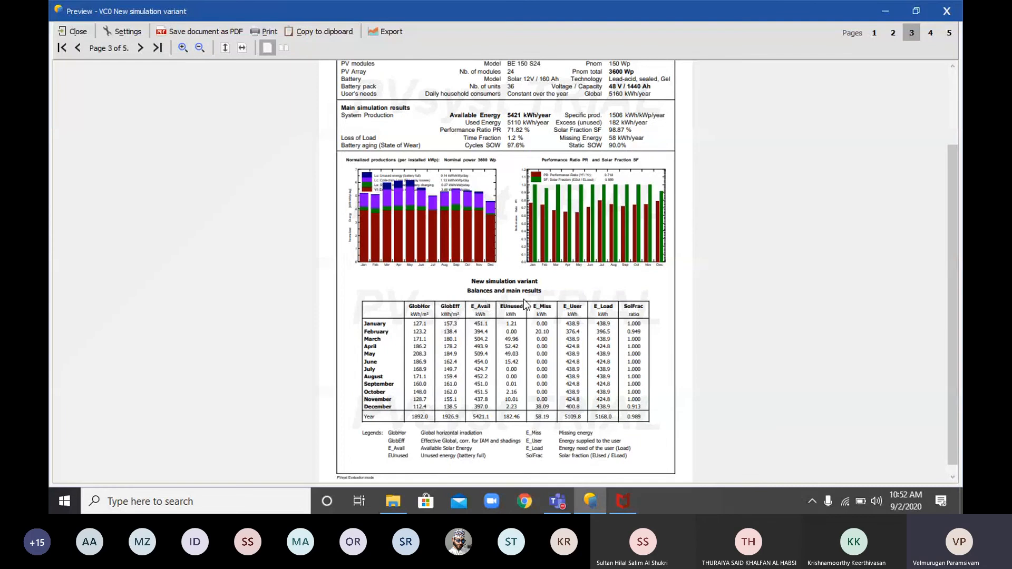
# Review the report's first three pages again, from simulation parameters and household consumers to the monthly balances table, and return to the first page.
pyautogui.scroll(-1, 457, 325)
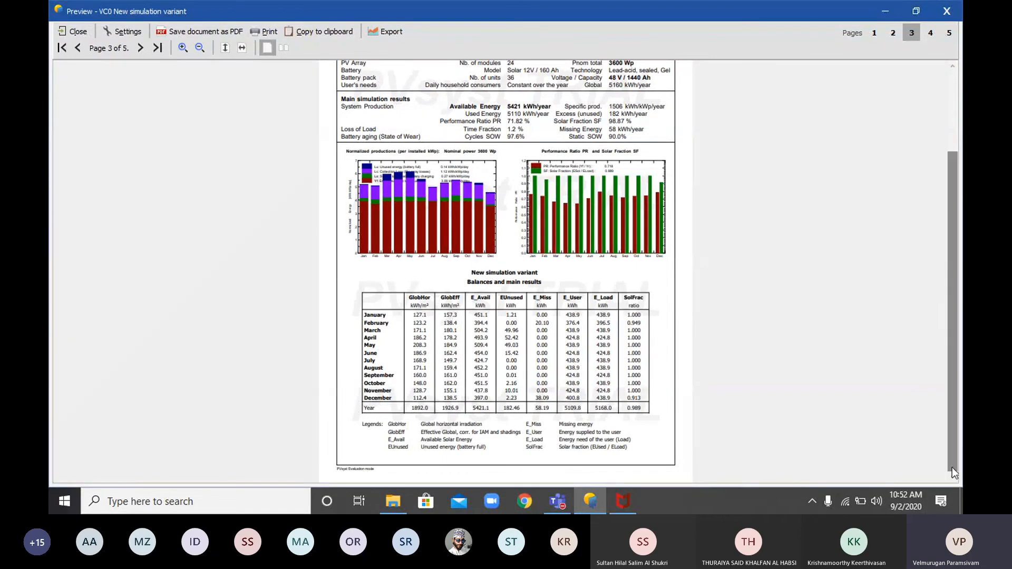
pyautogui.moveTo(953, 306); pyautogui.dragTo(947, 120)
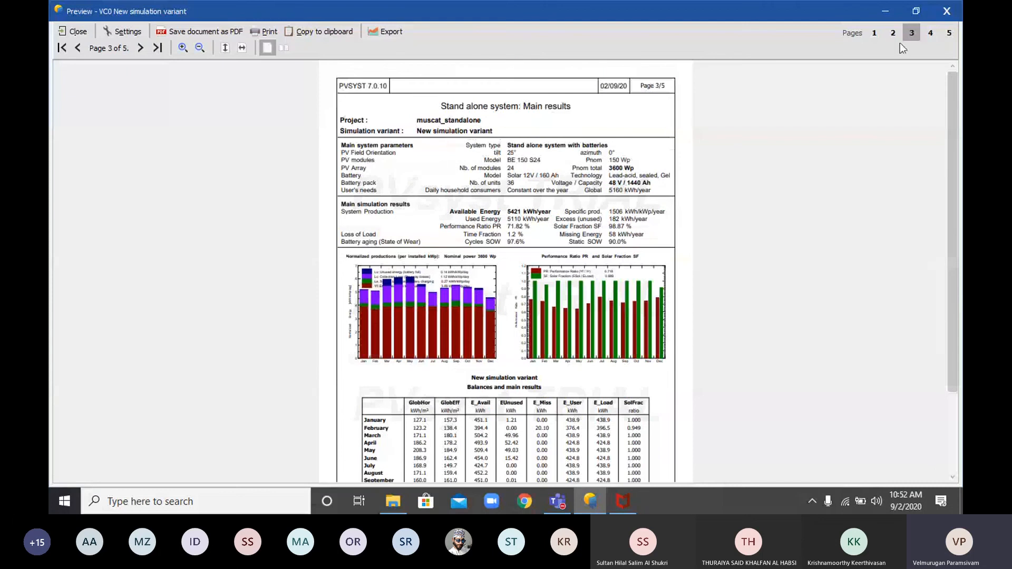
pyautogui.click(873, 33)
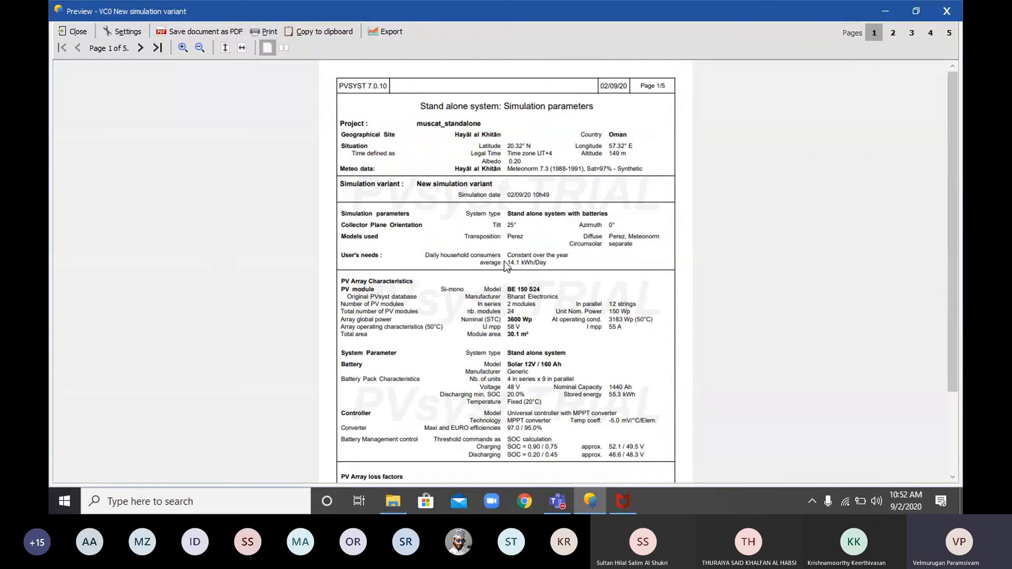
pyautogui.scroll(-3, 382, 351)
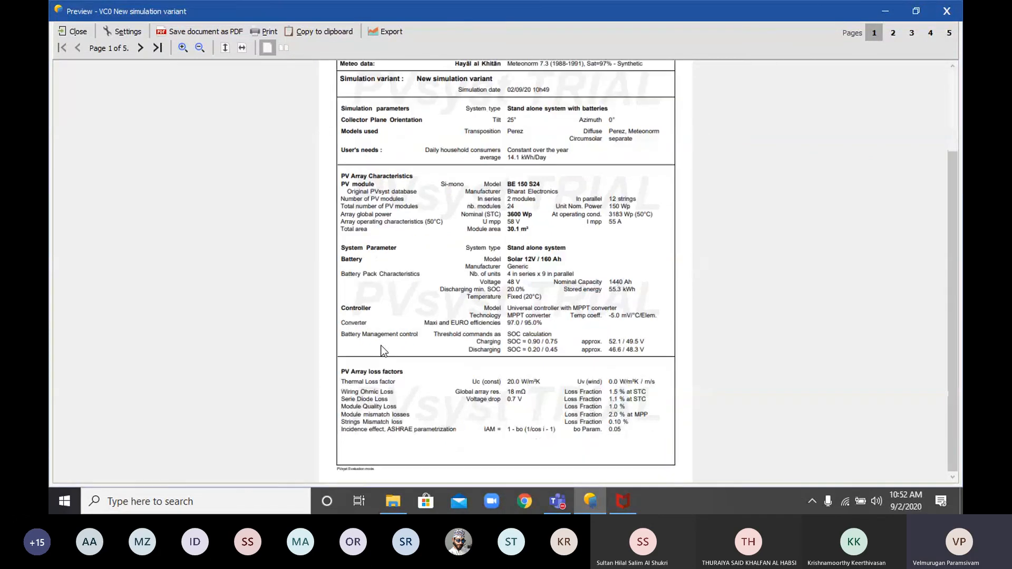
pyautogui.scroll(-2, 384, 353)
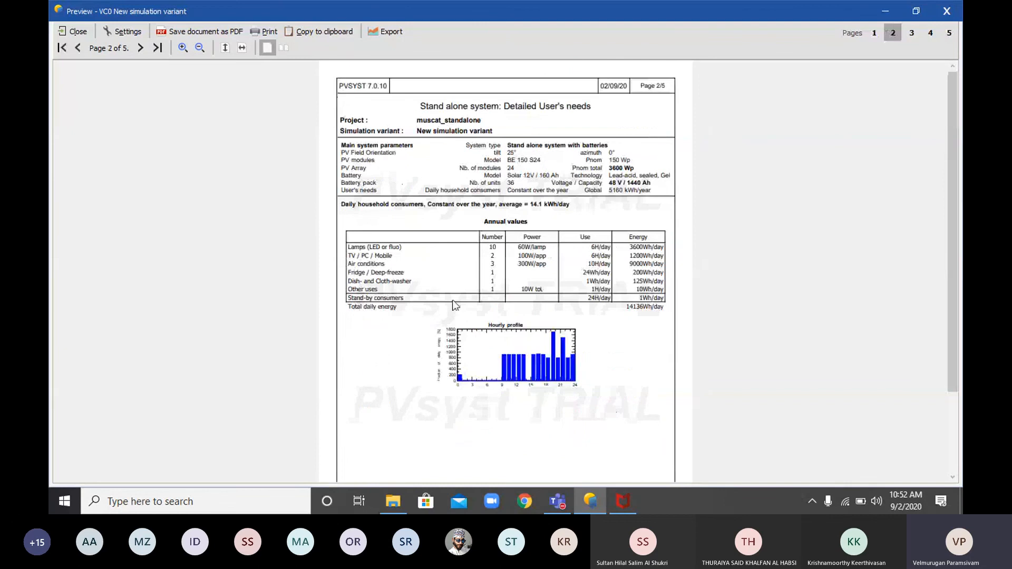
pyautogui.scroll(-2, 456, 298)
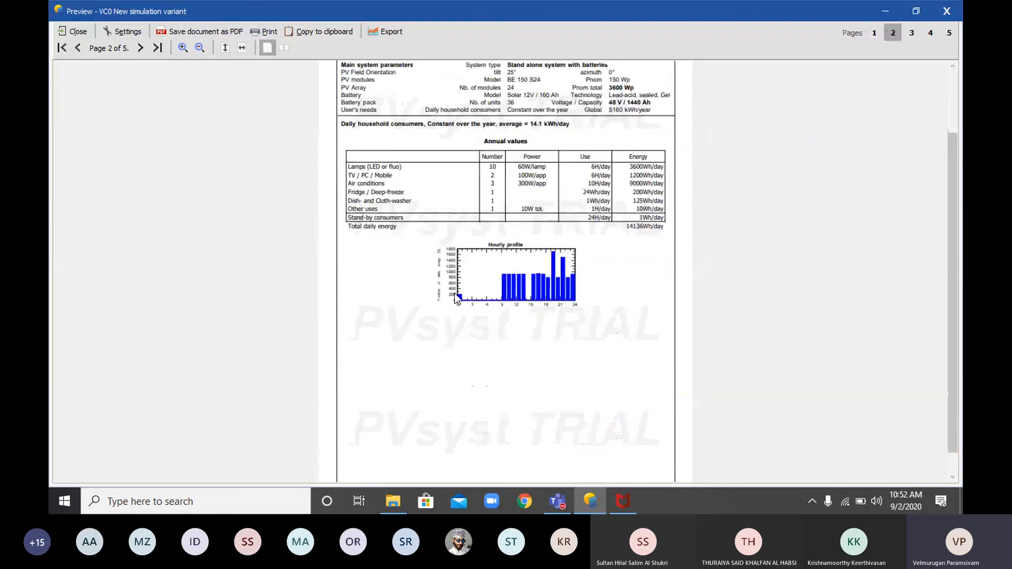
pyautogui.scroll(-2, 456, 298)
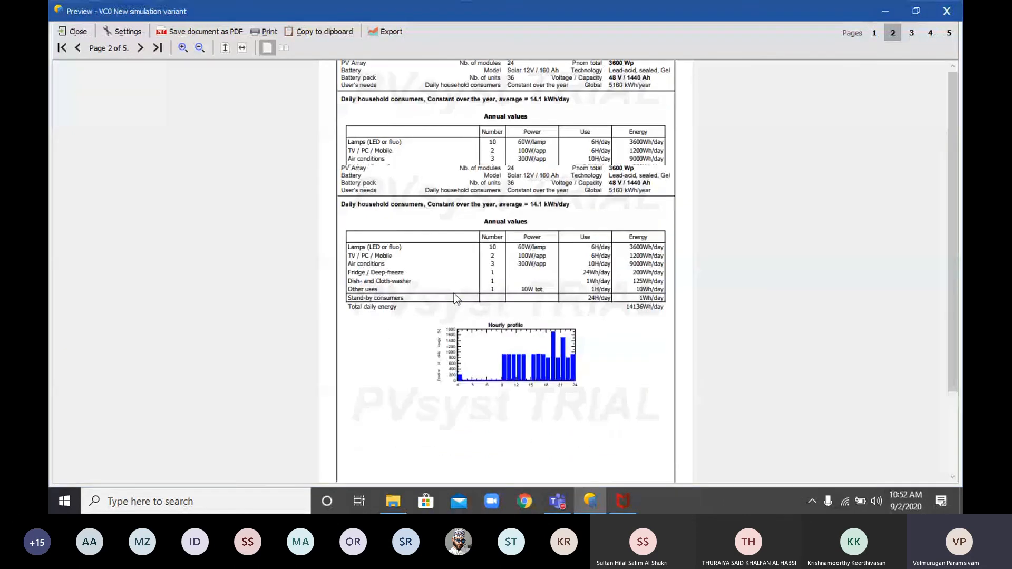
pyautogui.scroll(-2, 454, 293)
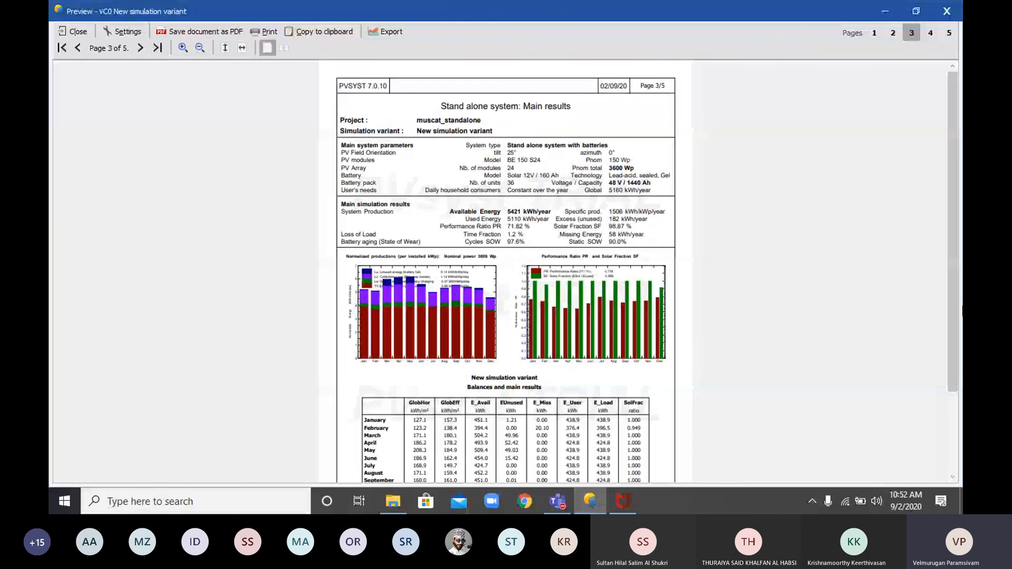
pyautogui.moveTo(951, 307); pyautogui.dragTo(952, 387)
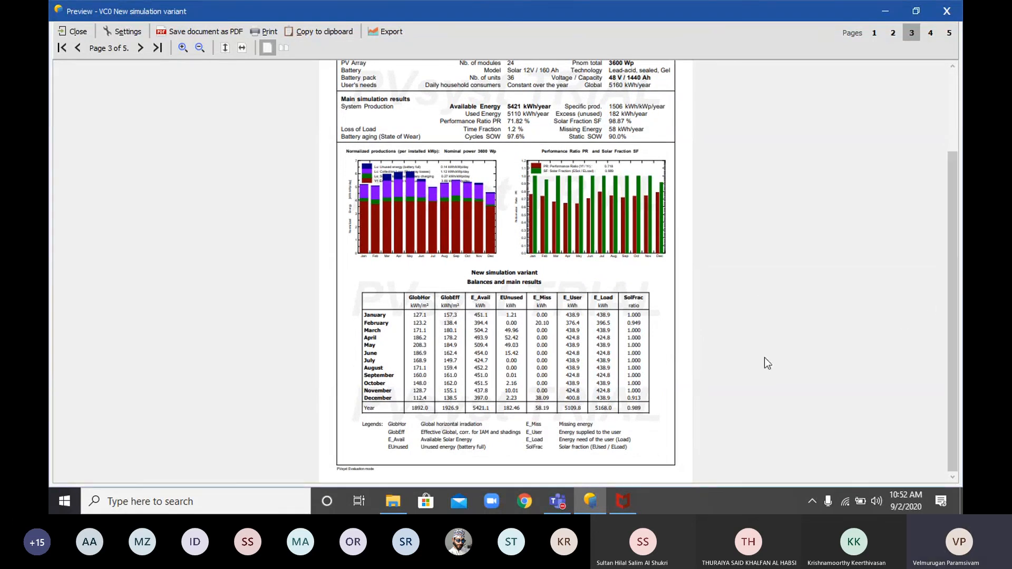
pyautogui.scroll(15, 482, 205)
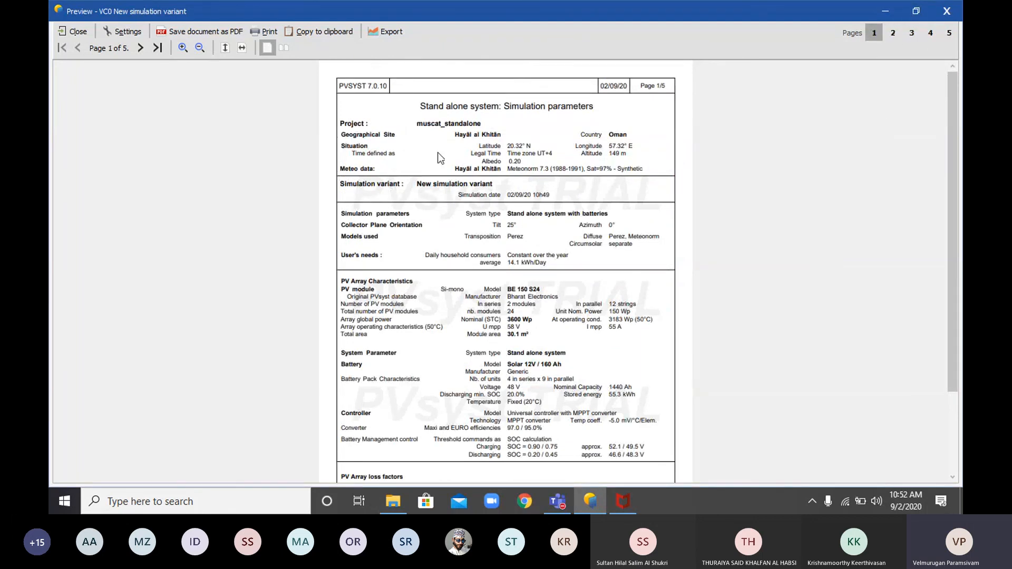
pyautogui.scroll(-2, 444, 157)
pyautogui.scroll(2, 444, 161)
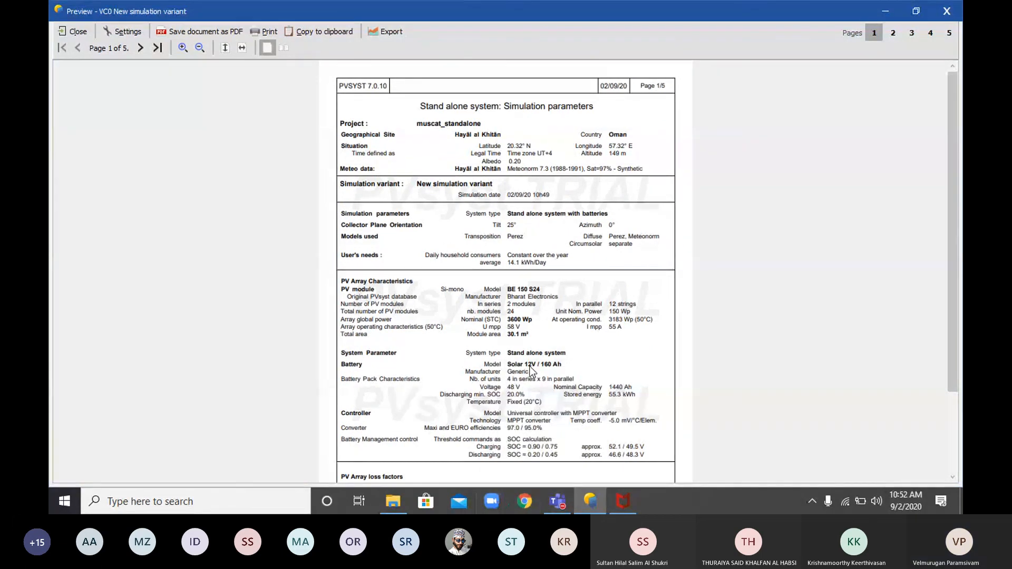
pyautogui.click(559, 503)
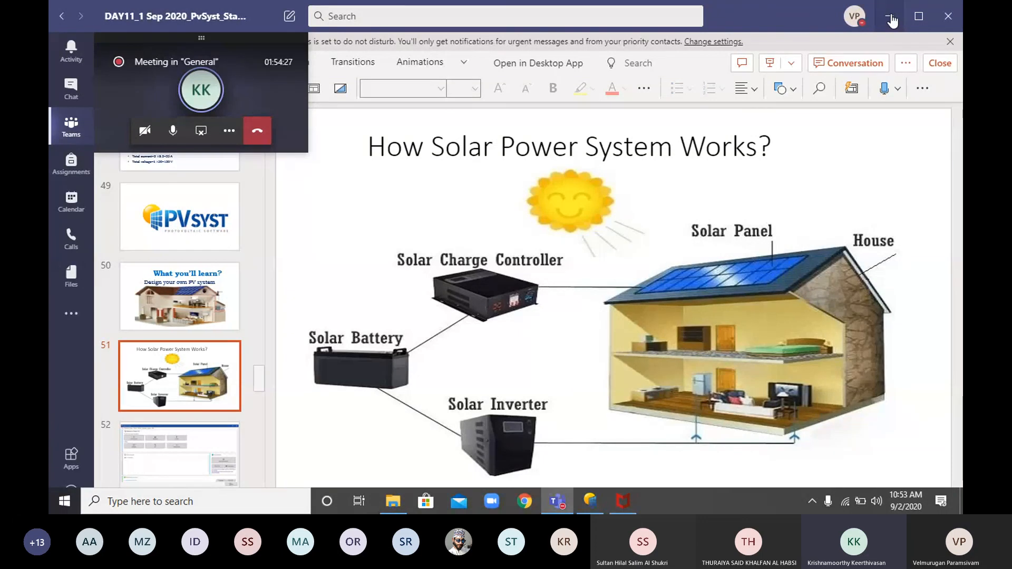
pyautogui.click(890, 18)
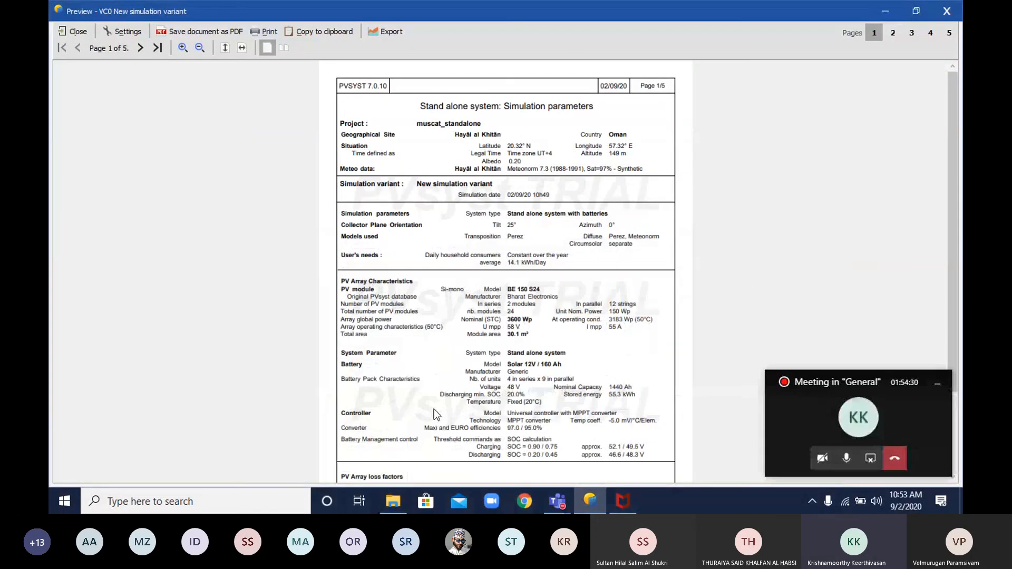
# Examine the report's loss diagram page for the whole year and the special graphs page with the daily input/output diagram.
pyautogui.scroll(-10, 435, 409)
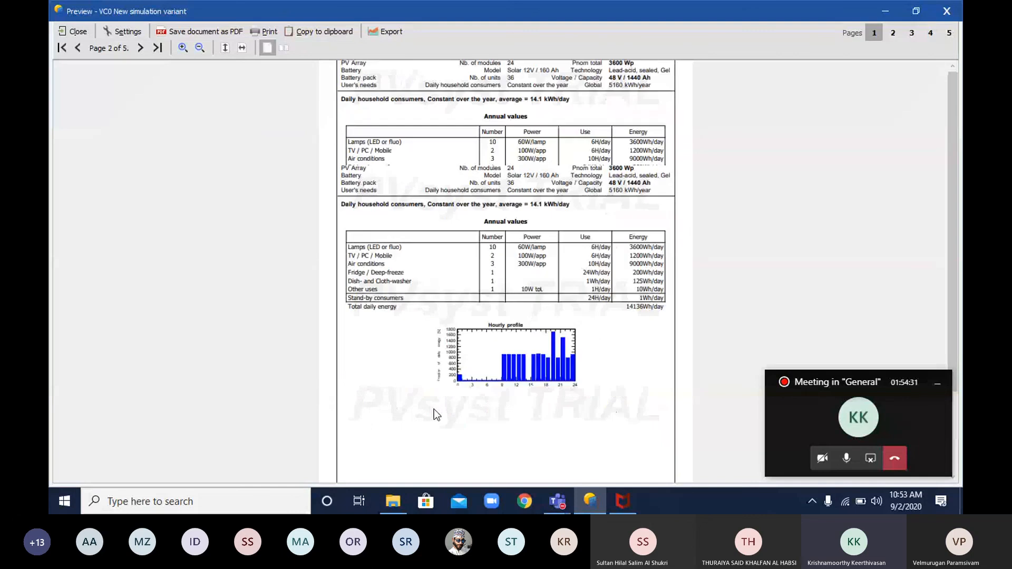
pyautogui.scroll(-15, 433, 410)
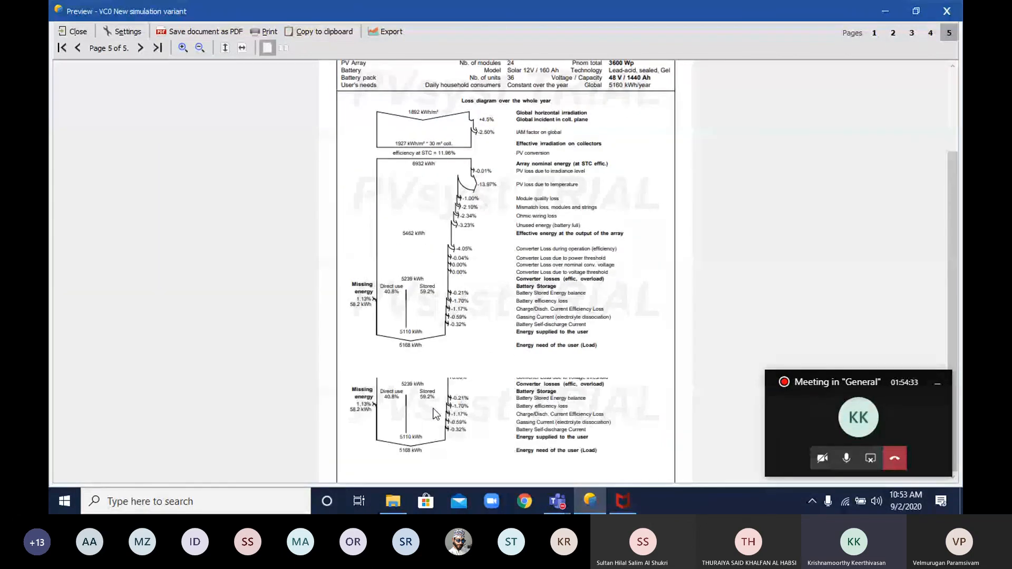
pyautogui.scroll(5, 435, 411)
pyautogui.scroll(-3, 433, 413)
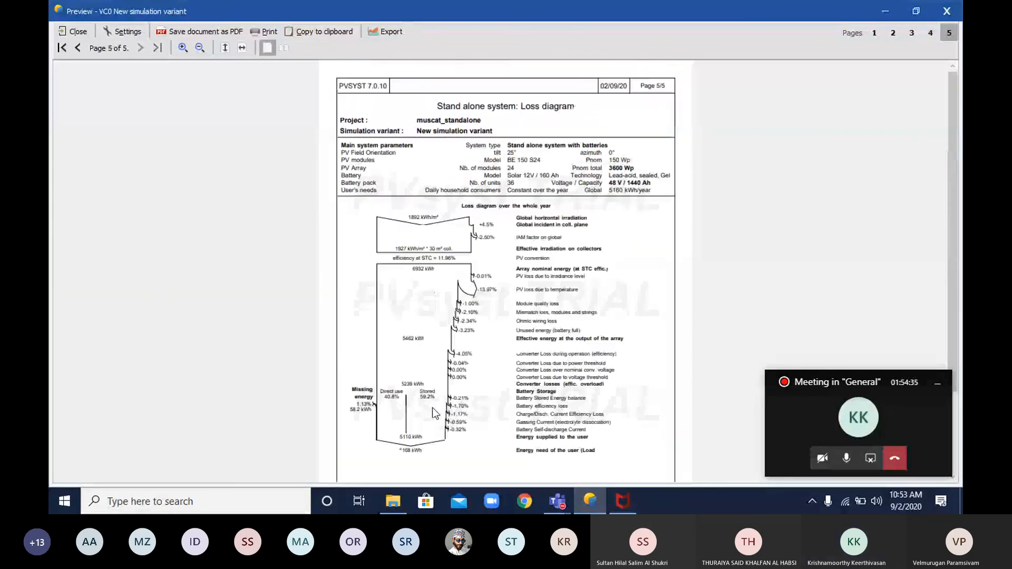
pyautogui.scroll(4, 433, 413)
pyautogui.scroll(-5, 433, 407)
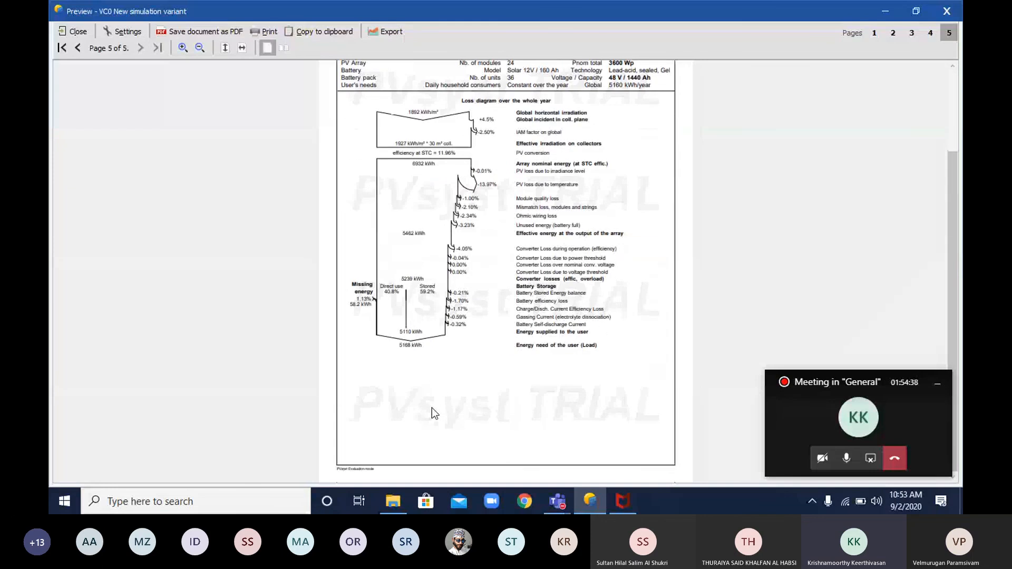
pyautogui.scroll(1, 433, 408)
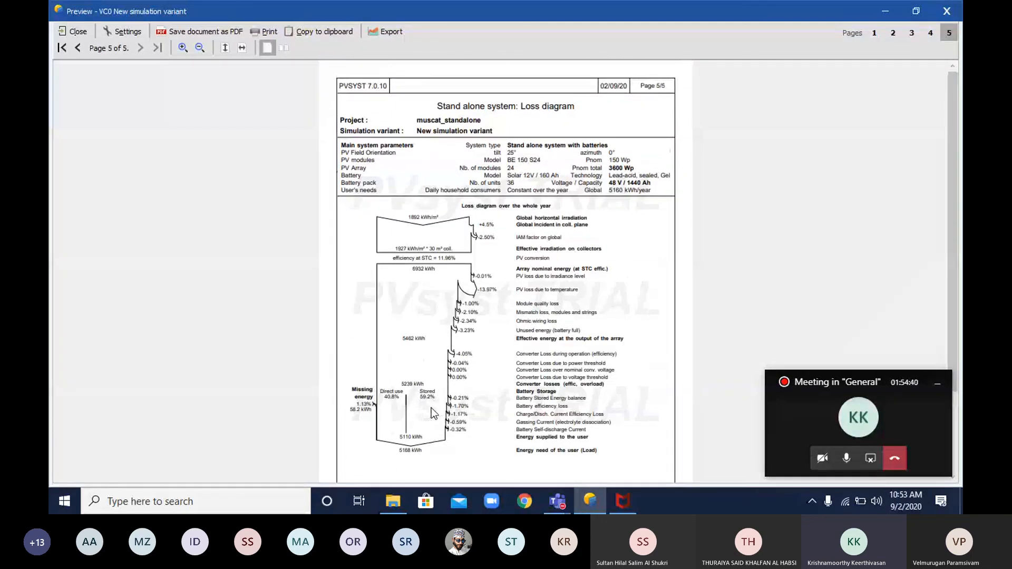
pyautogui.scroll(5, 431, 408)
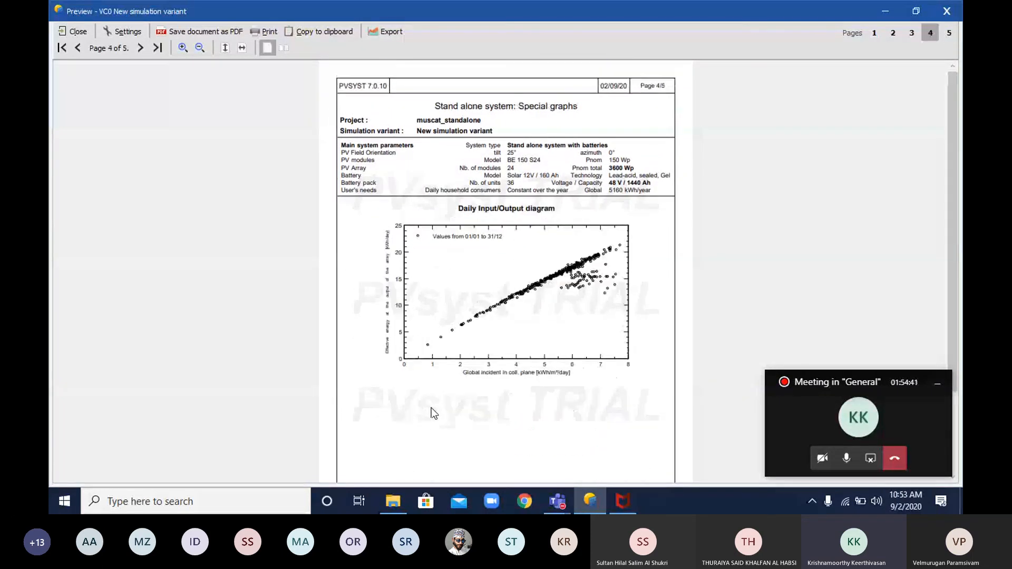
# Skim the full report once more, covering simulation parameters, detailed user's needs, daily input/output diagram and loss diagram.
pyautogui.scroll(15, 432, 407)
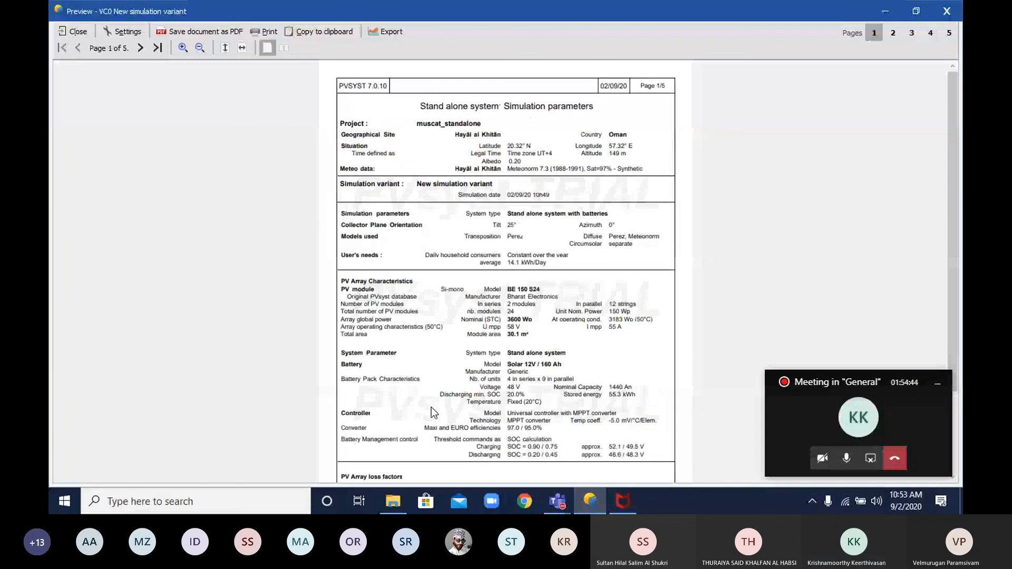
pyautogui.scroll(-2, 431, 407)
pyautogui.scroll(-5, 431, 407)
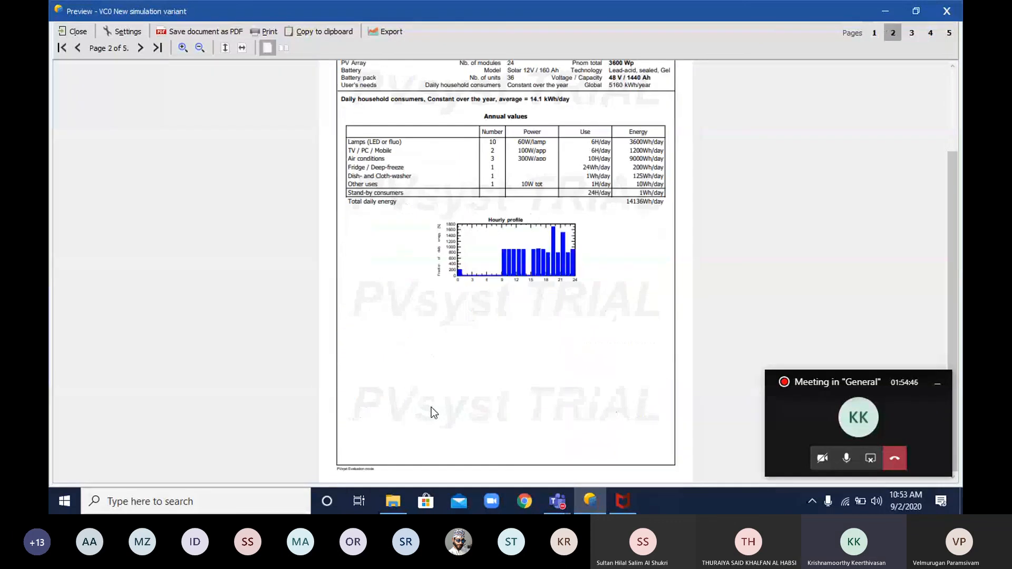
pyautogui.scroll(-3, 432, 407)
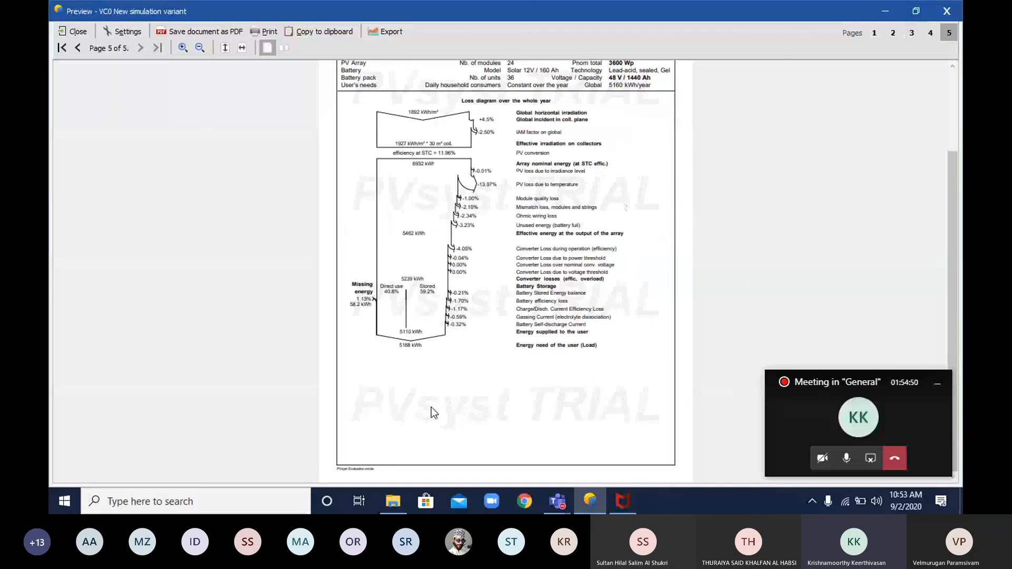
pyautogui.scroll(1, 431, 406)
pyautogui.scroll(2, 432, 407)
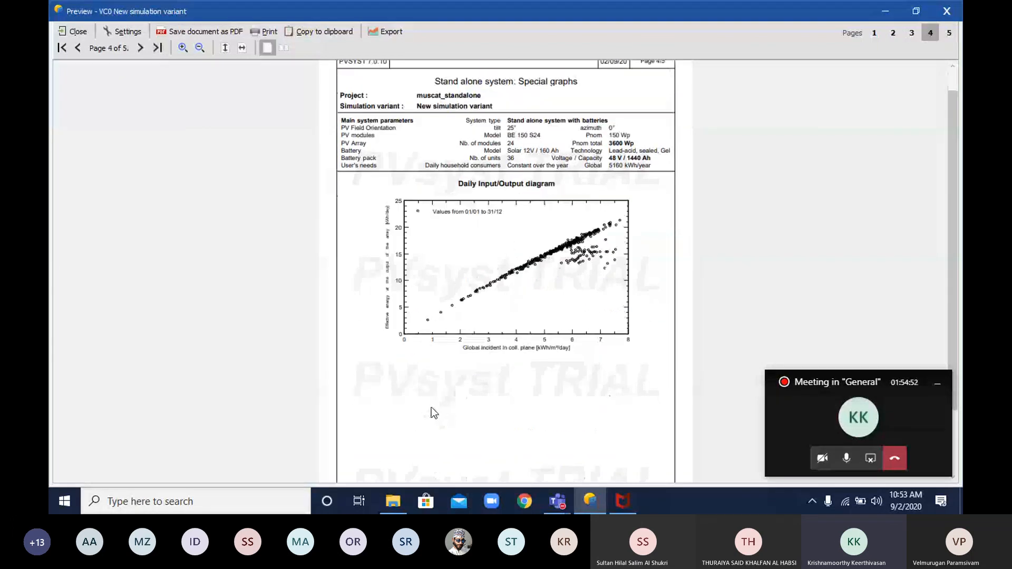
pyautogui.scroll(7, 431, 407)
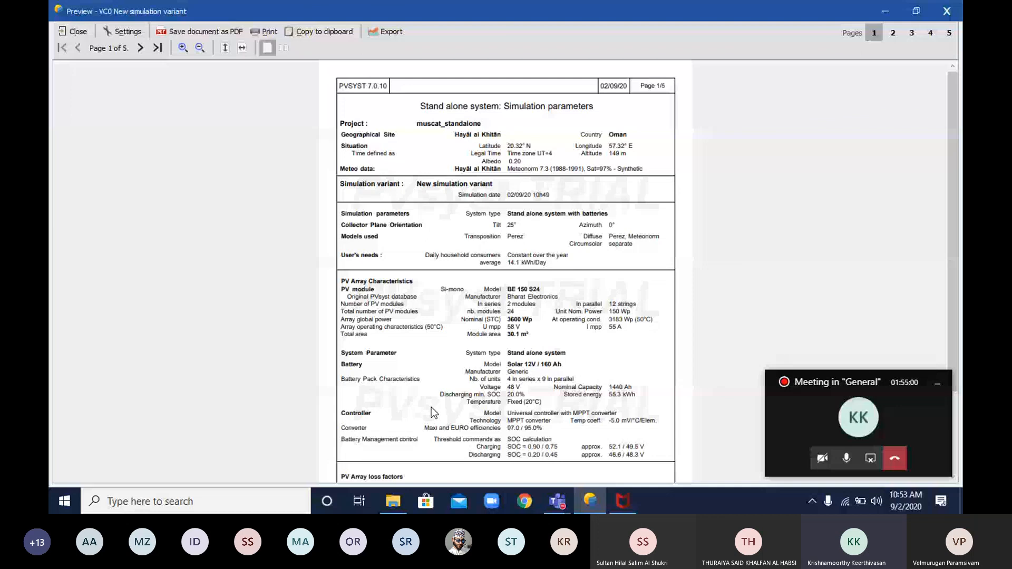
pyautogui.scroll(-1, 432, 408)
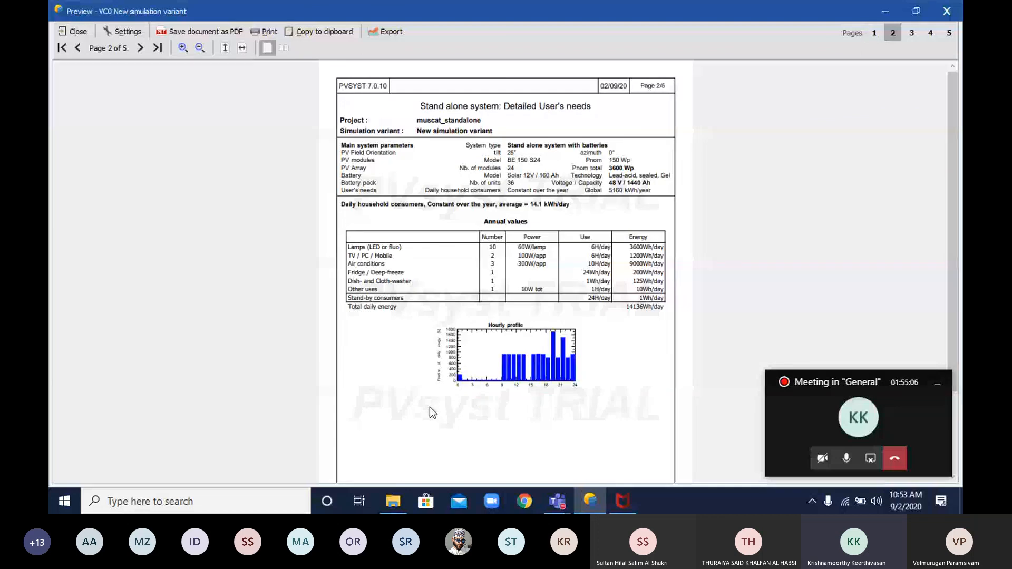
pyautogui.scroll(-3, 429, 409)
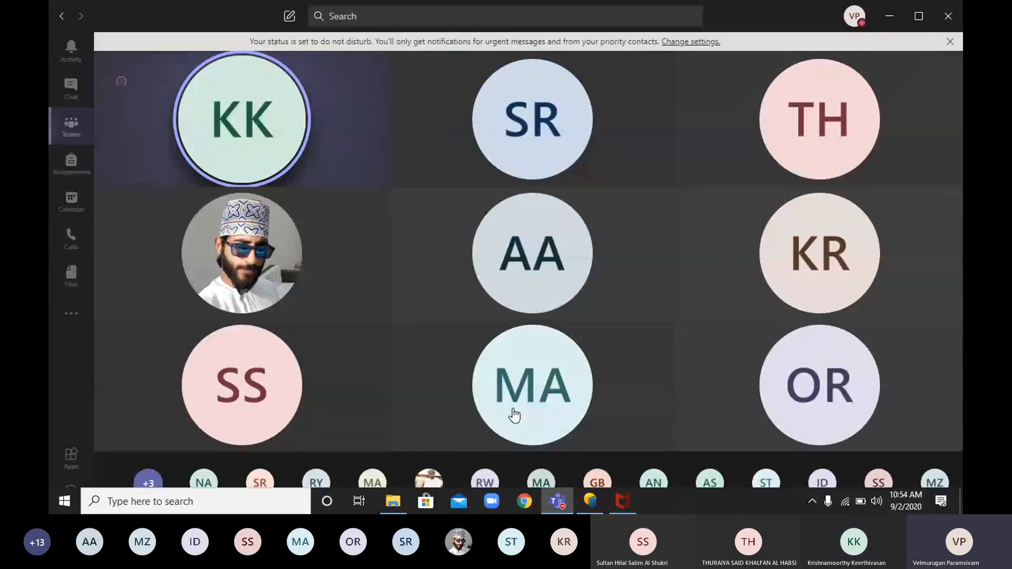
# Switch to the Microsoft Teams meeting and stop sharing the screen.
pyautogui.moveTo(515, 414)
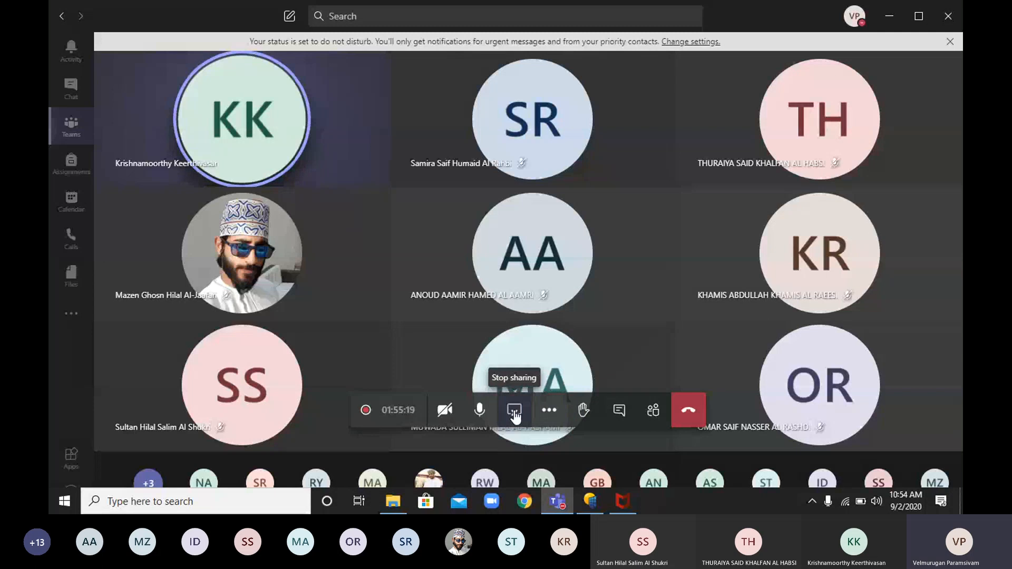
pyautogui.click(515, 414)
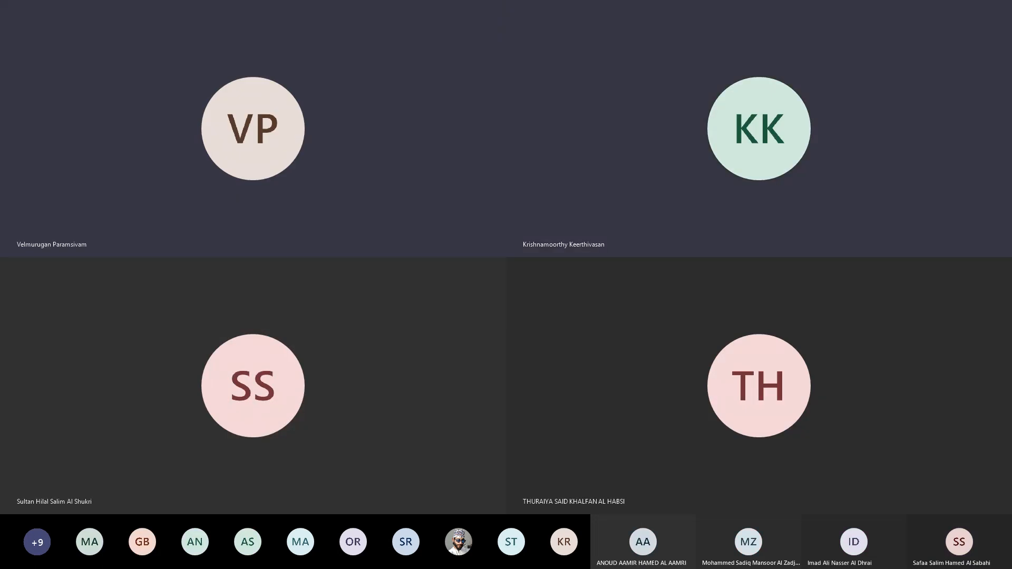